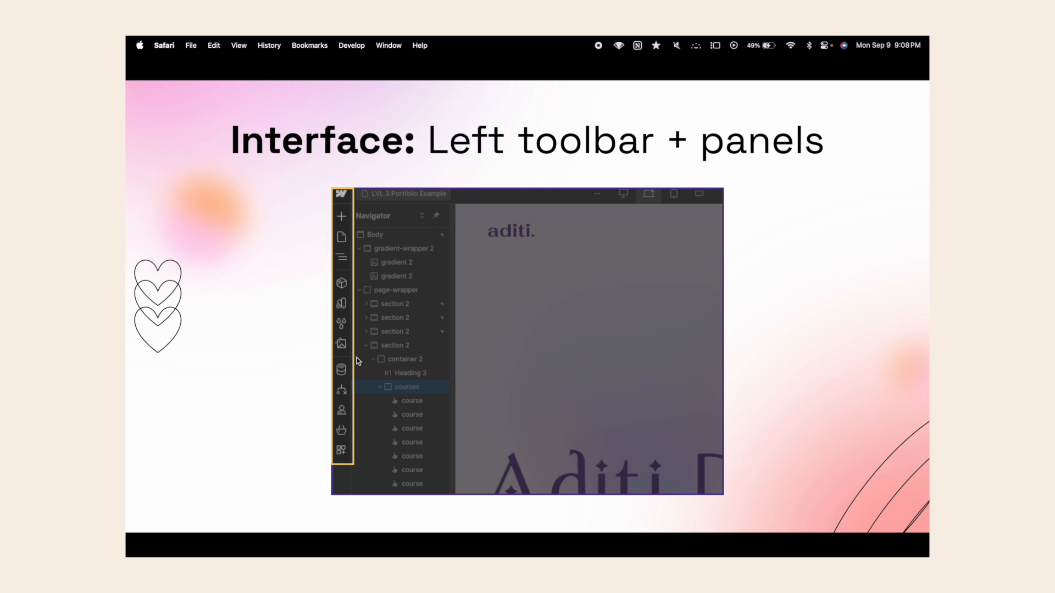
key(Right)
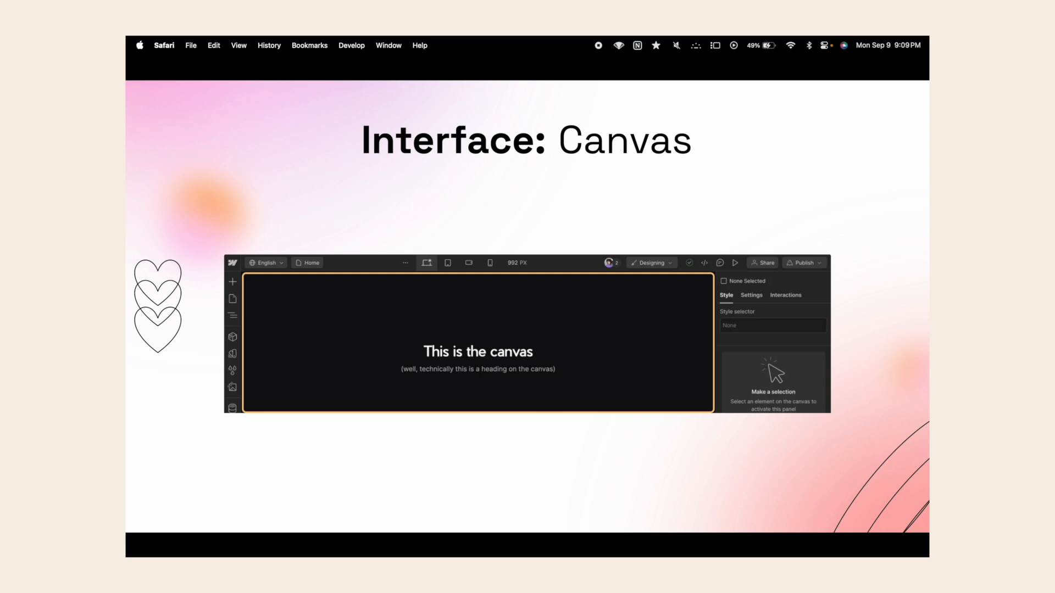
key(Right)
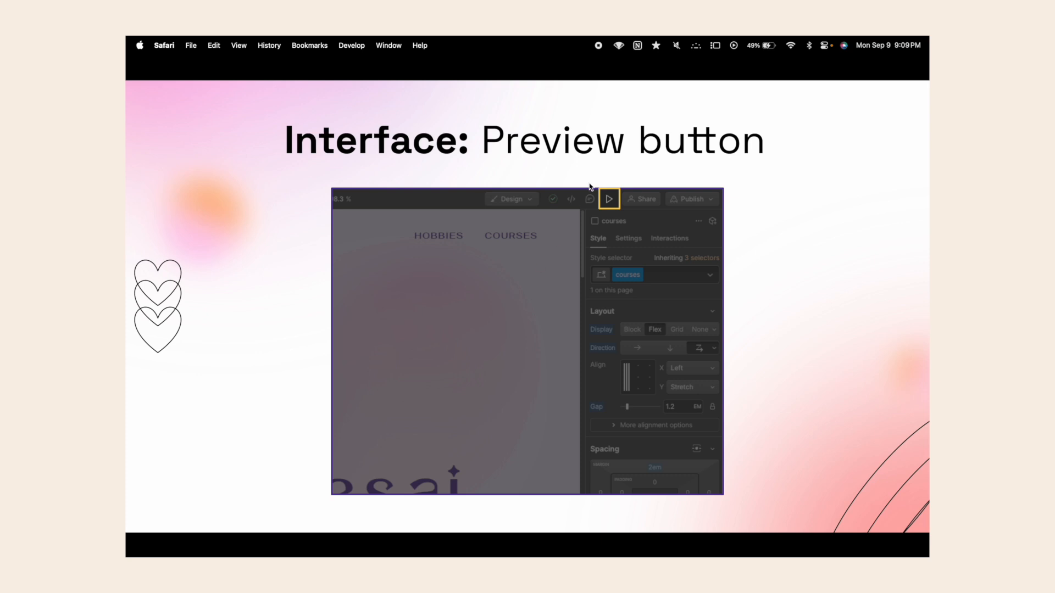
key(Right)
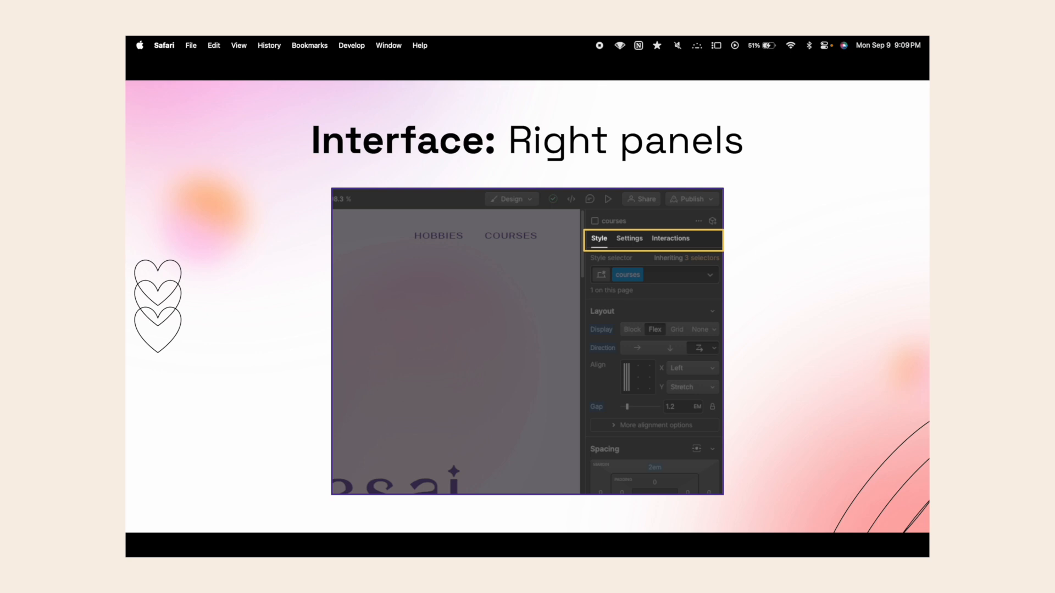
key(Right)
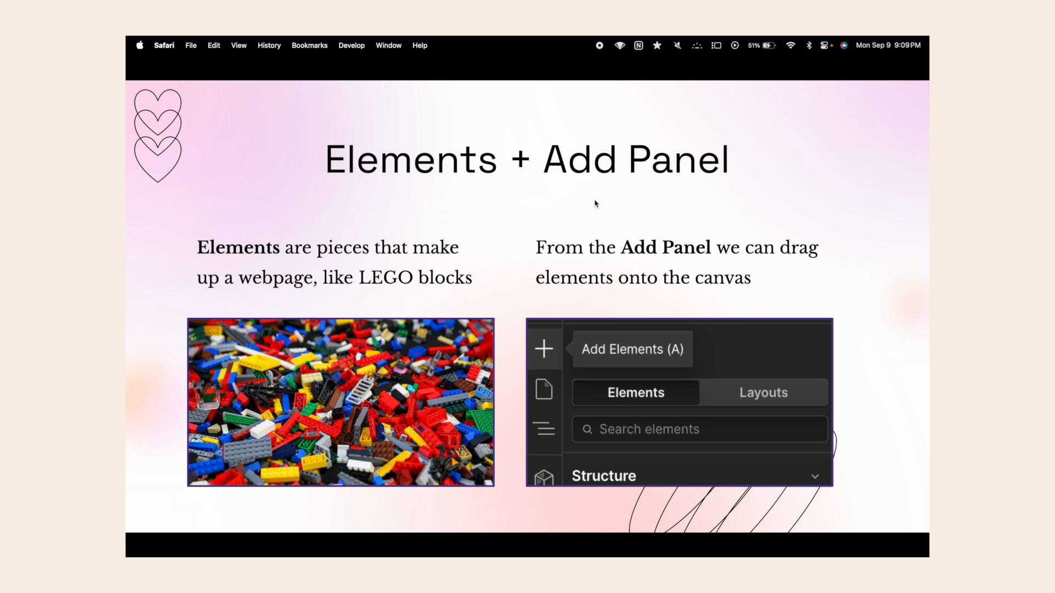
click(548, 224)
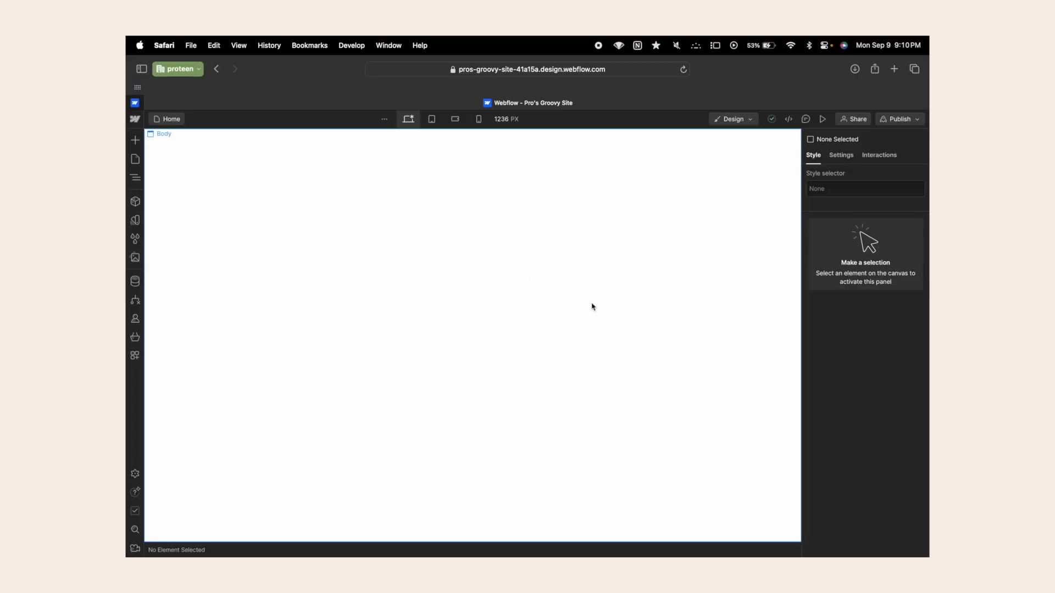
Add a Heading element from the Typography elements to the blank Home page.
click(135, 139)
scroll(200, 264, down, 3)
scroll(200, 283, down, 2)
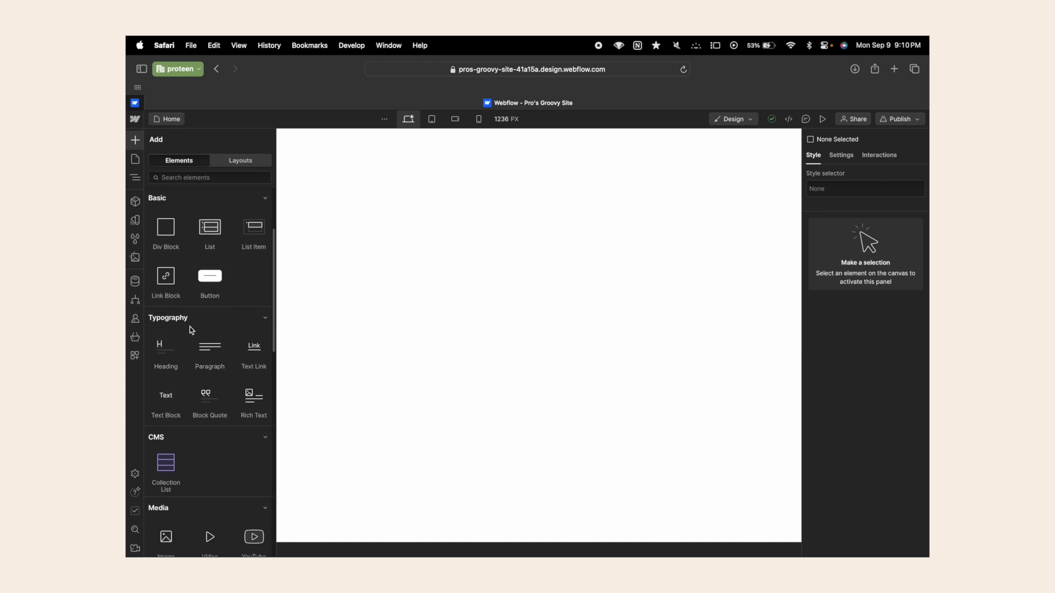
click(154, 354)
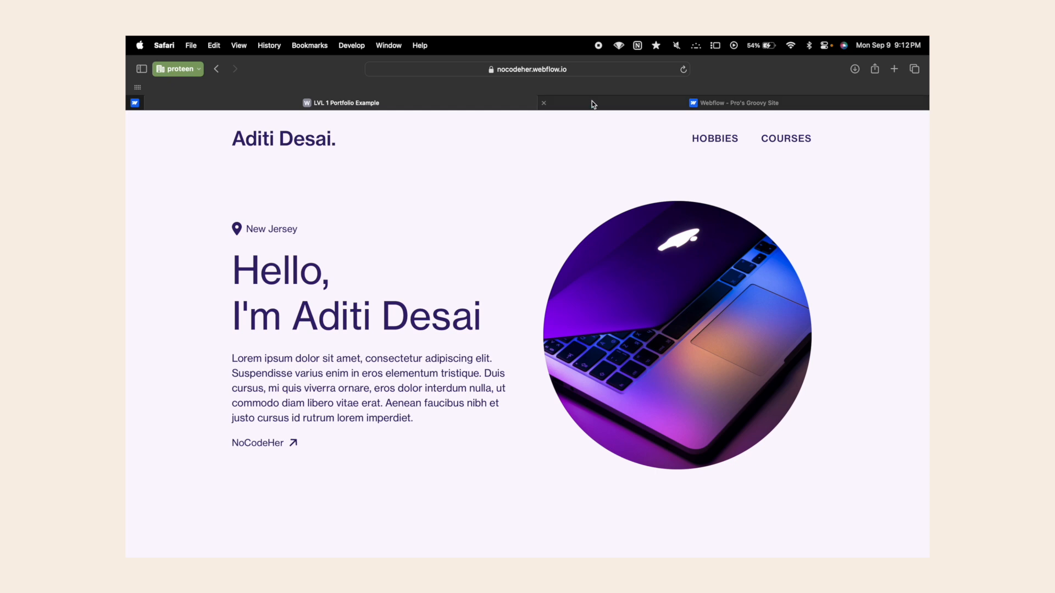
Return to the site's design page and replace the heading text with "Hello, I'm" followed by the owner's first name and an exclamation mark.
click(592, 103)
double_click(202, 157)
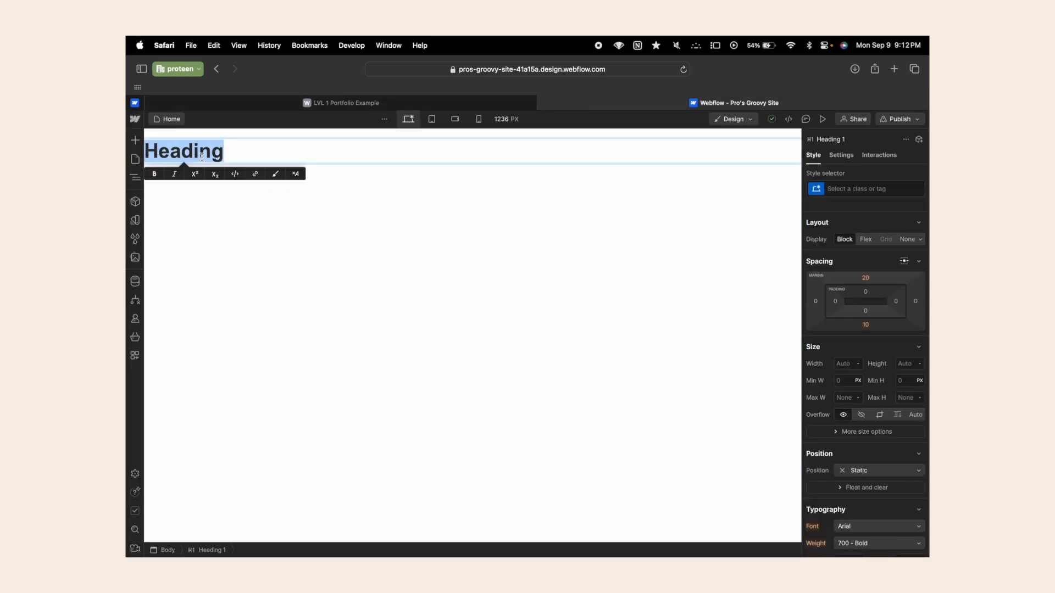
text(Hello, I'm Aditi!)
click(298, 236)
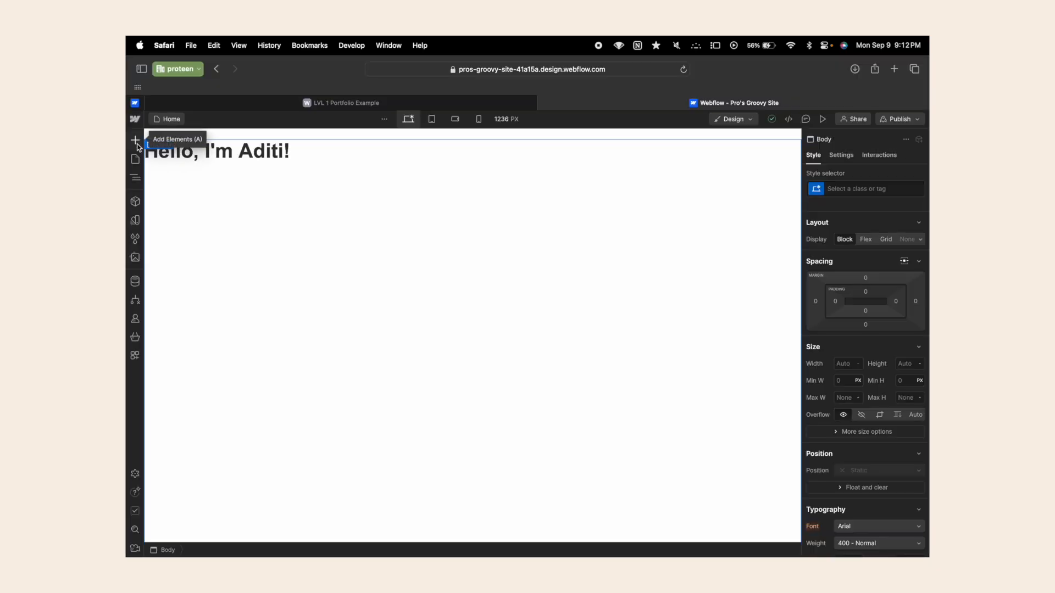
Add a Paragraph element with its placeholder text directly below the greeting heading.
click(135, 140)
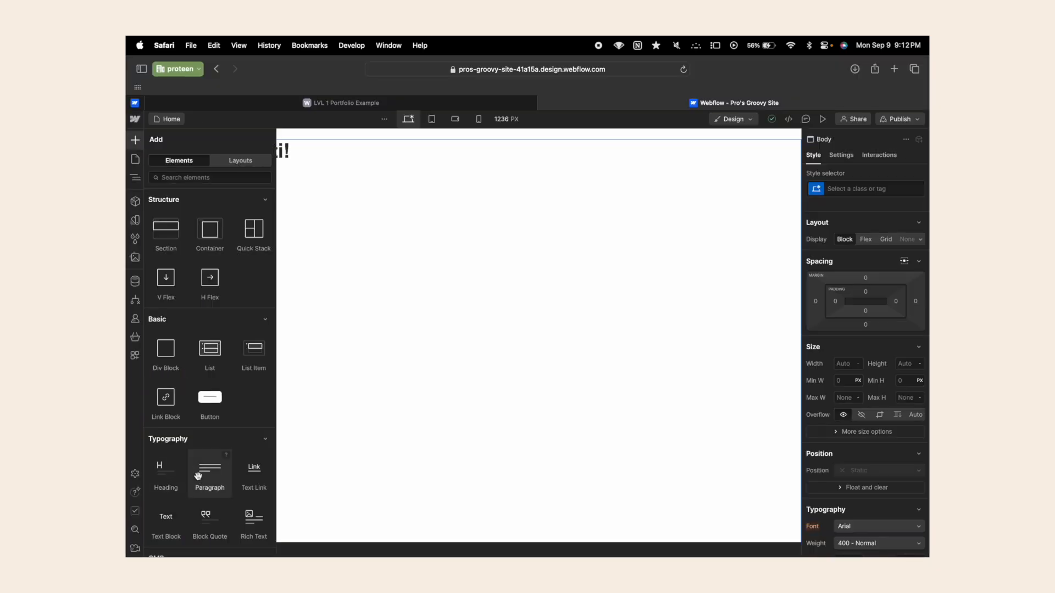
drag(201, 480, 410, 167)
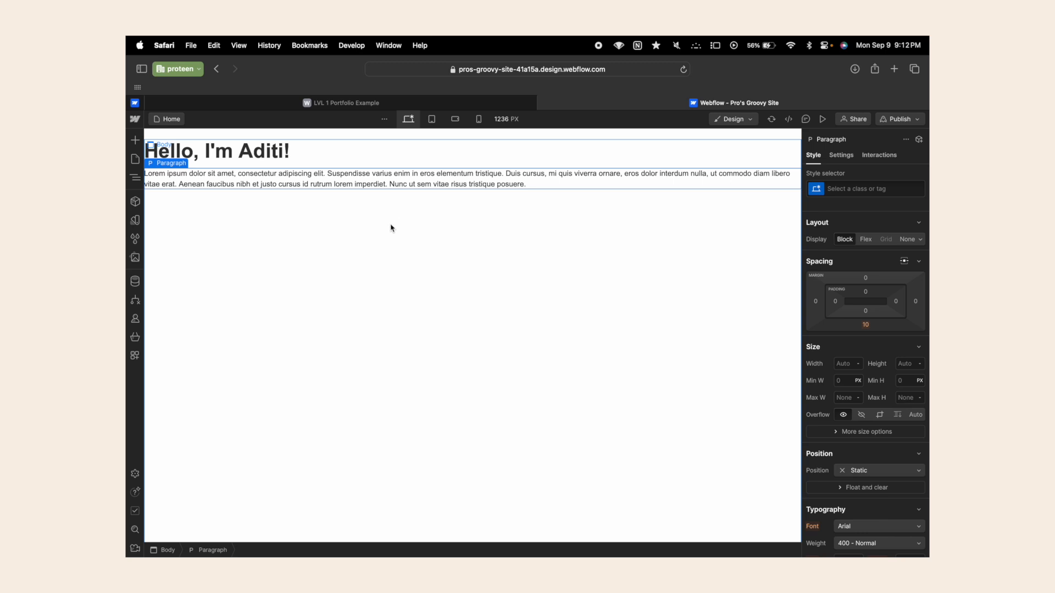
click(176, 209)
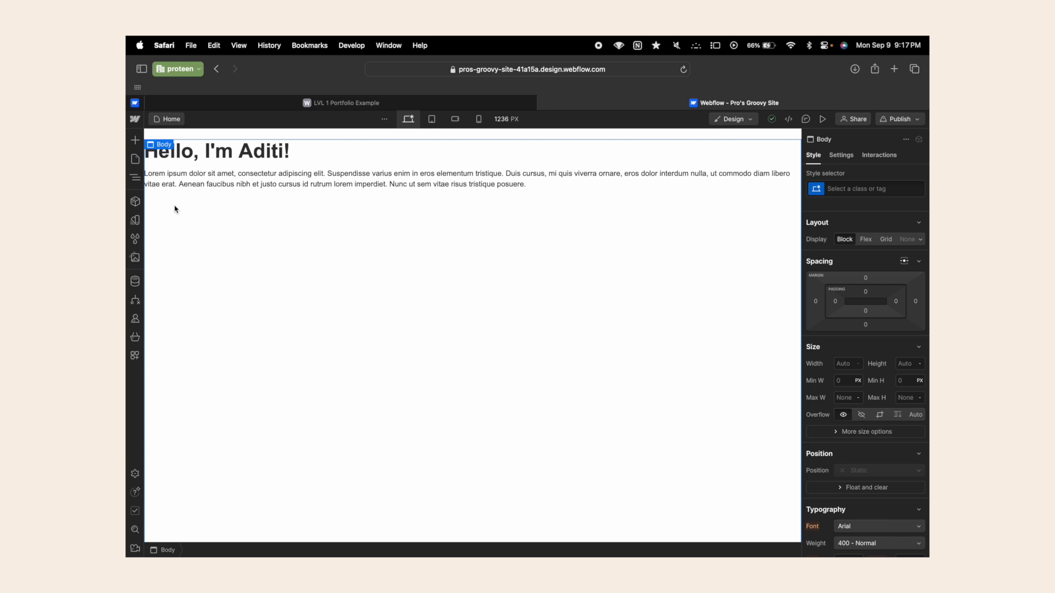
Insert a second Heading element above the greeting and set its level to H3.
click(138, 143)
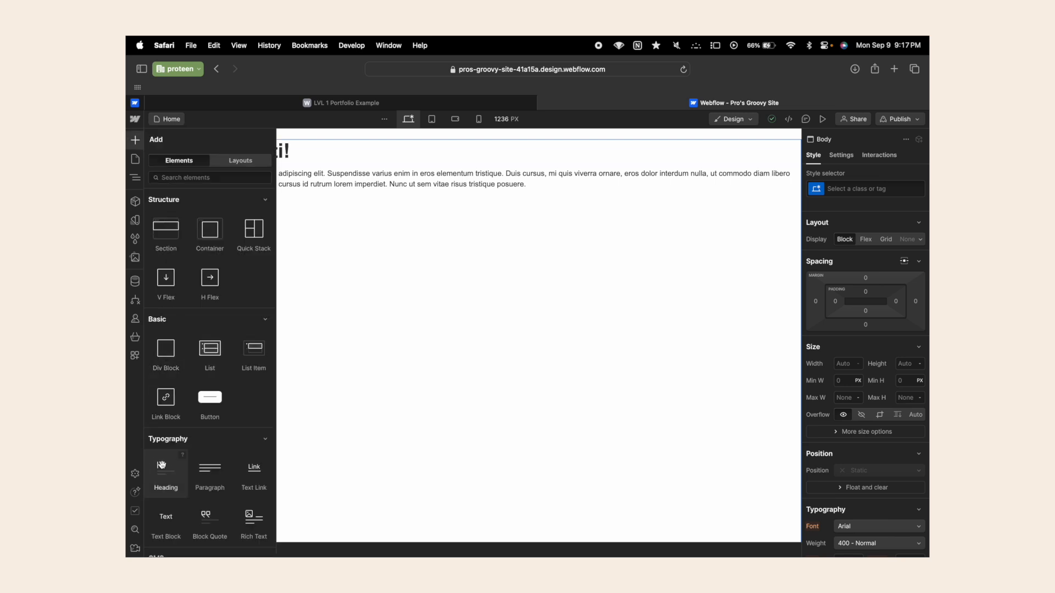
drag(161, 465, 463, 155)
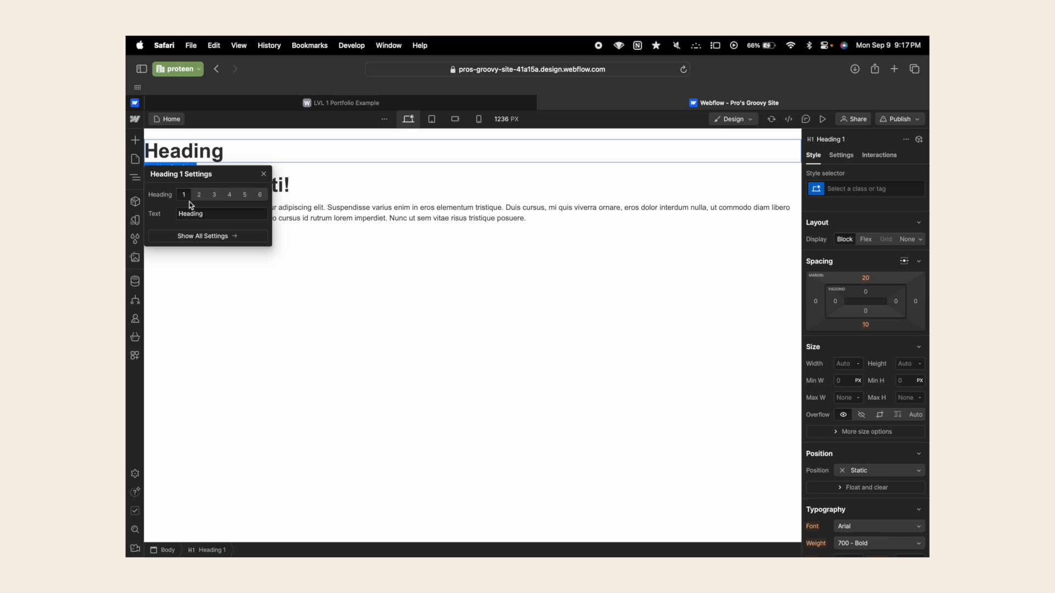
click(214, 189)
Replace the placeholder text of the H3 heading with "New Jersey".
click(179, 147)
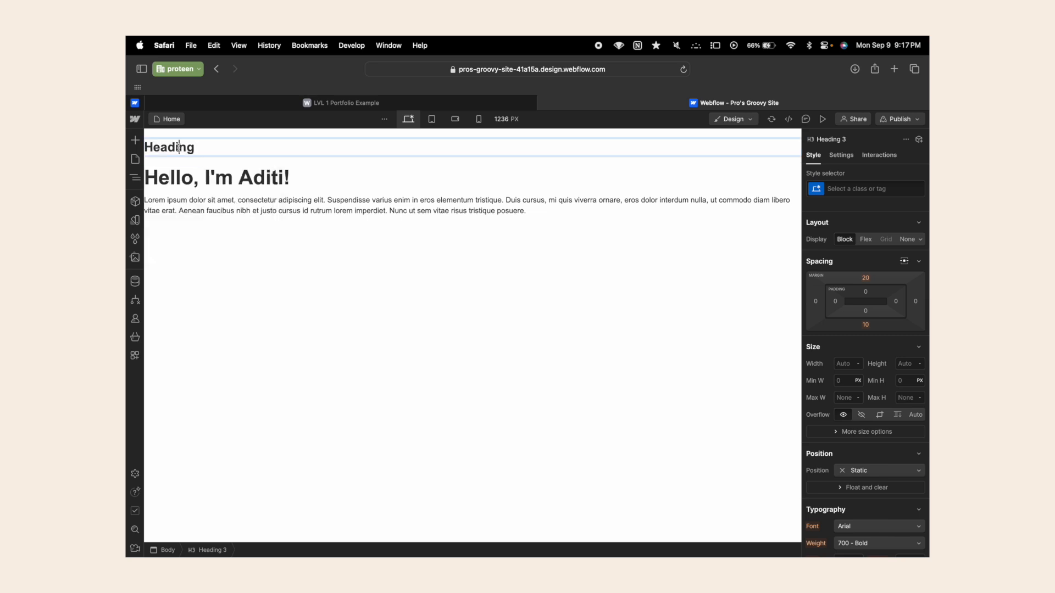
double_click(179, 147)
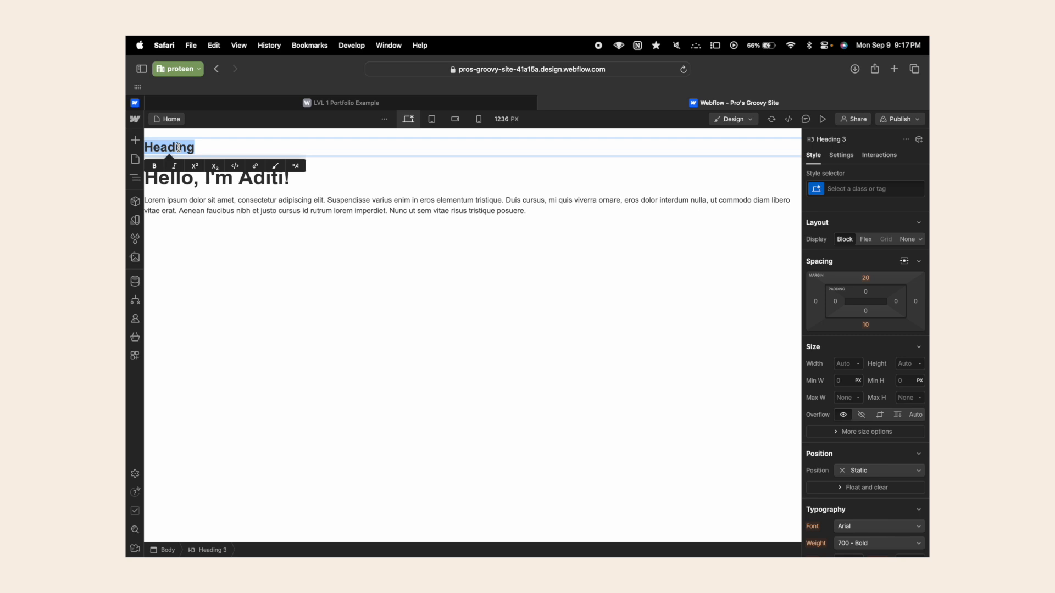
text(New Jersey)
click(243, 243)
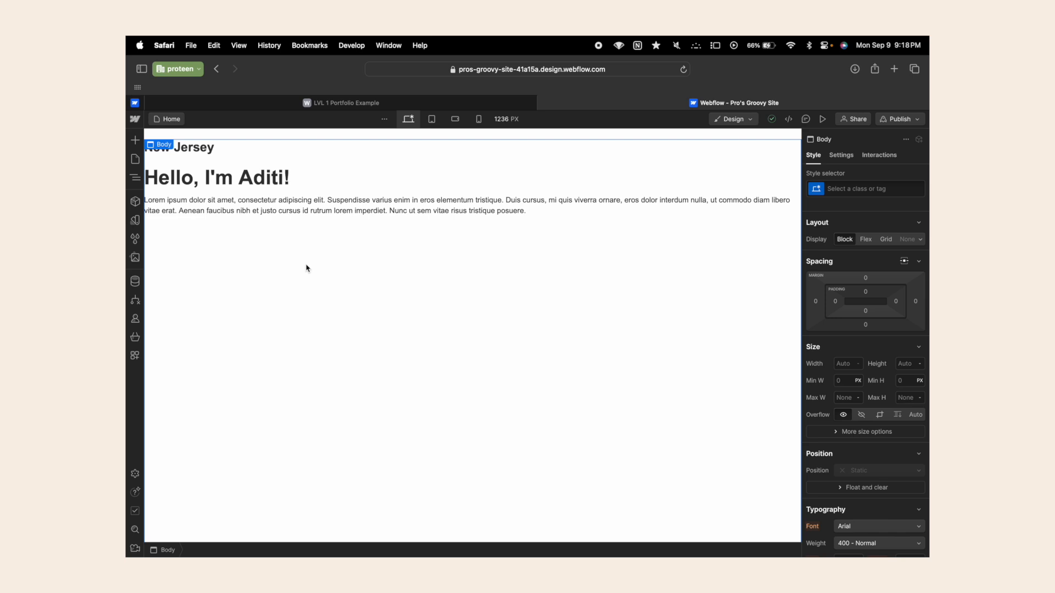
Place the mac.jpeg image from the site's assets below the paragraph, keeping its default image settings.
click(133, 260)
mouse_move(171, 217)
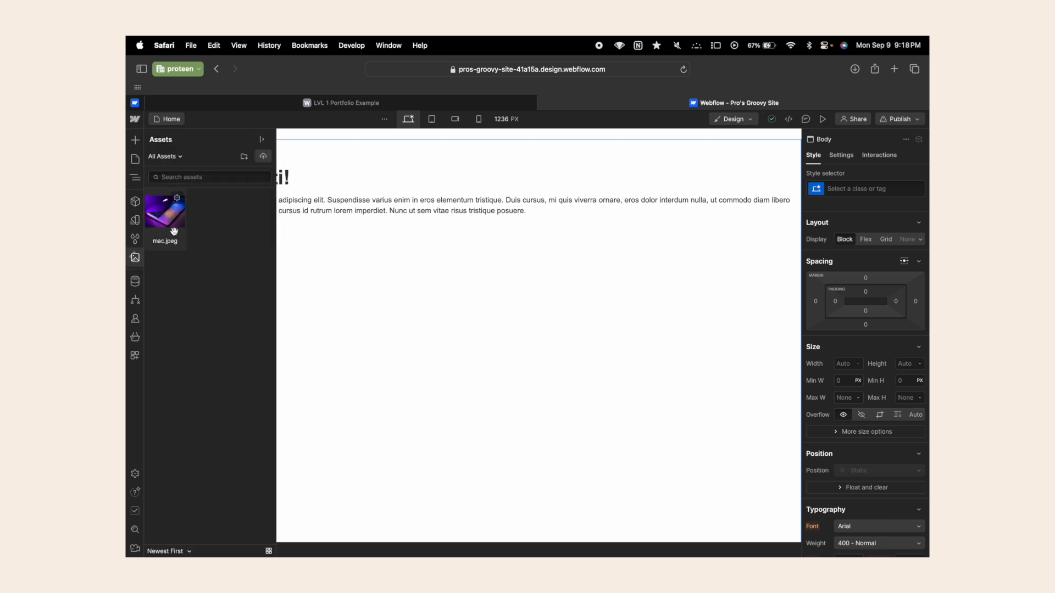
drag(158, 229, 163, 207)
drag(173, 211, 303, 258)
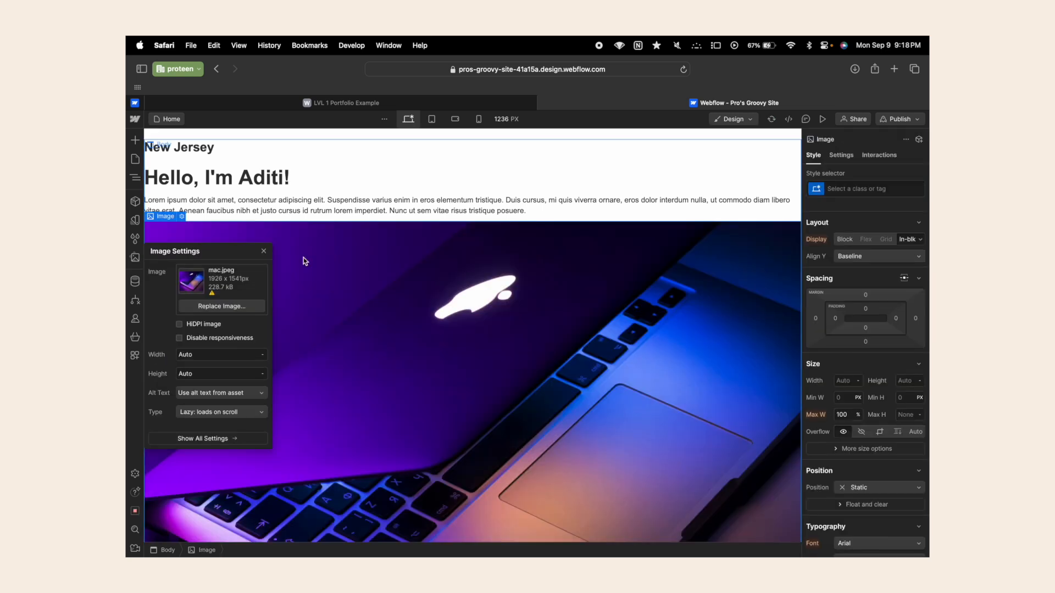
click(363, 196)
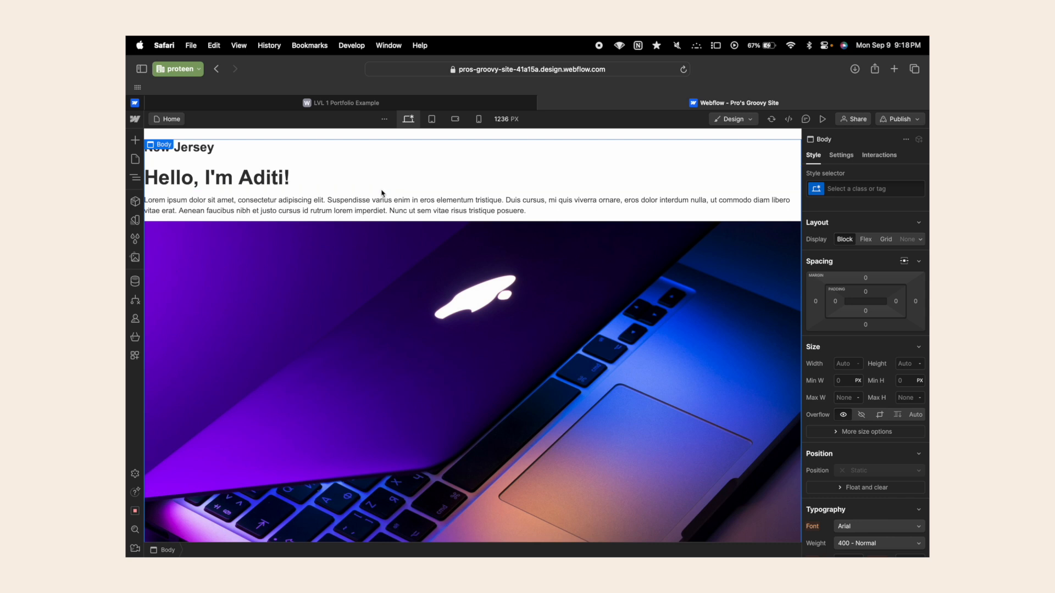
click(385, 109)
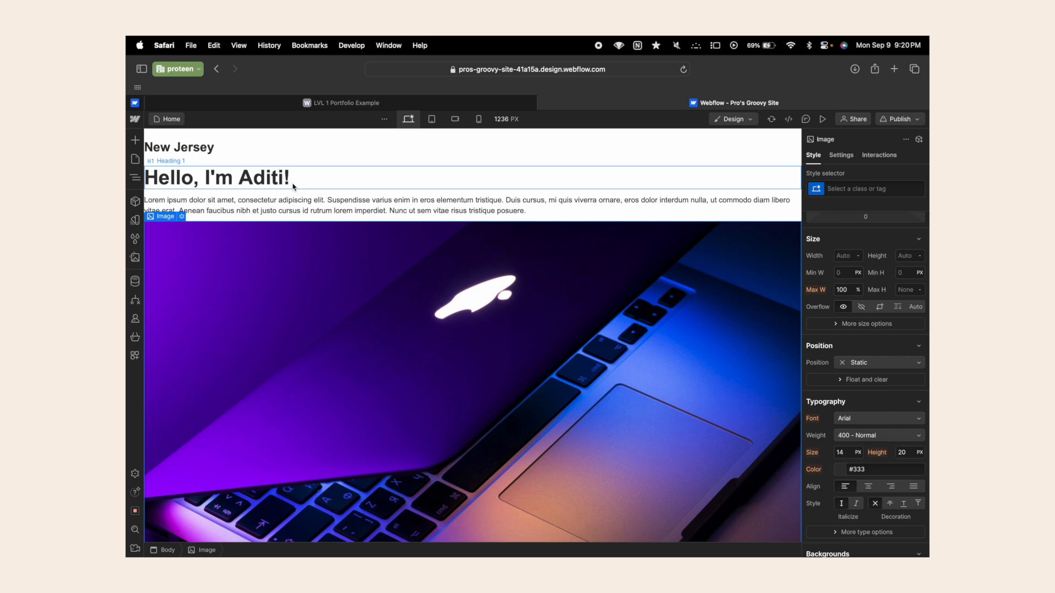
Examine the style properties of the greeting heading and preview alternative fonts such as Trebuchet MS.
click(293, 185)
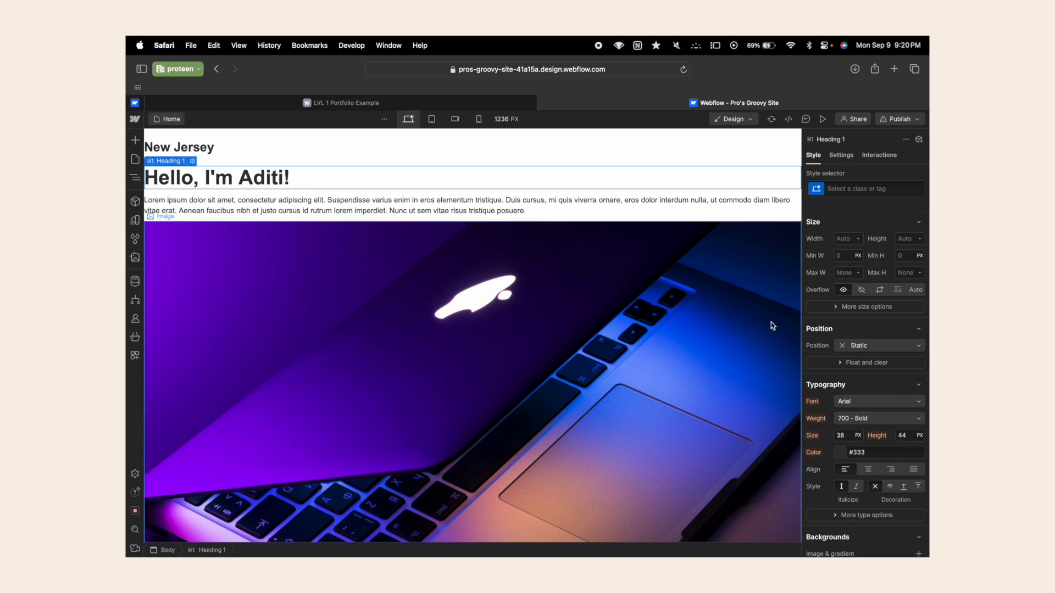
scroll(880, 248, up, 5)
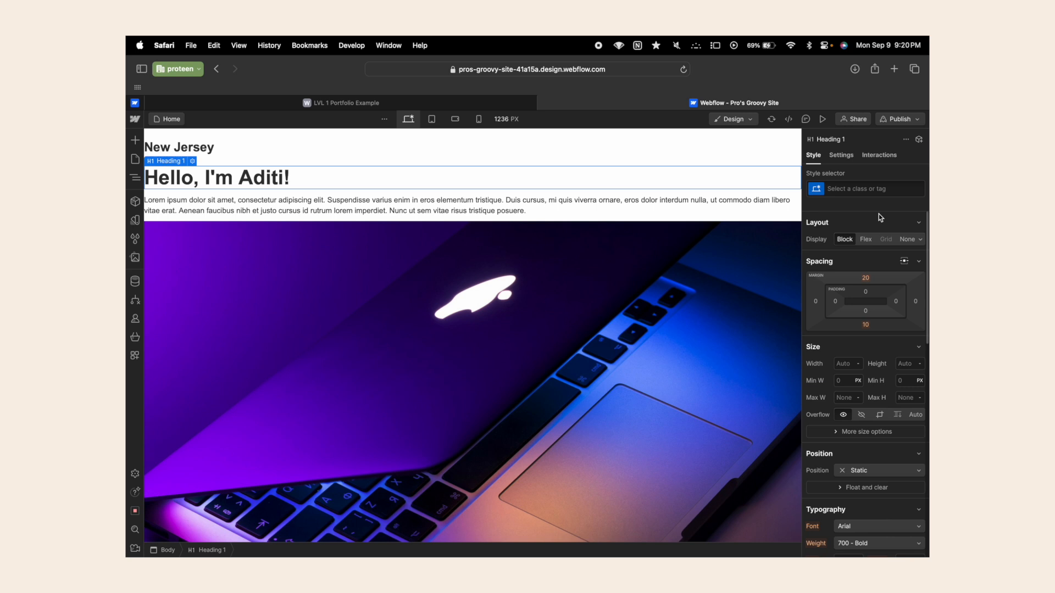
scroll(876, 253, down, 4)
scroll(874, 257, down, 5)
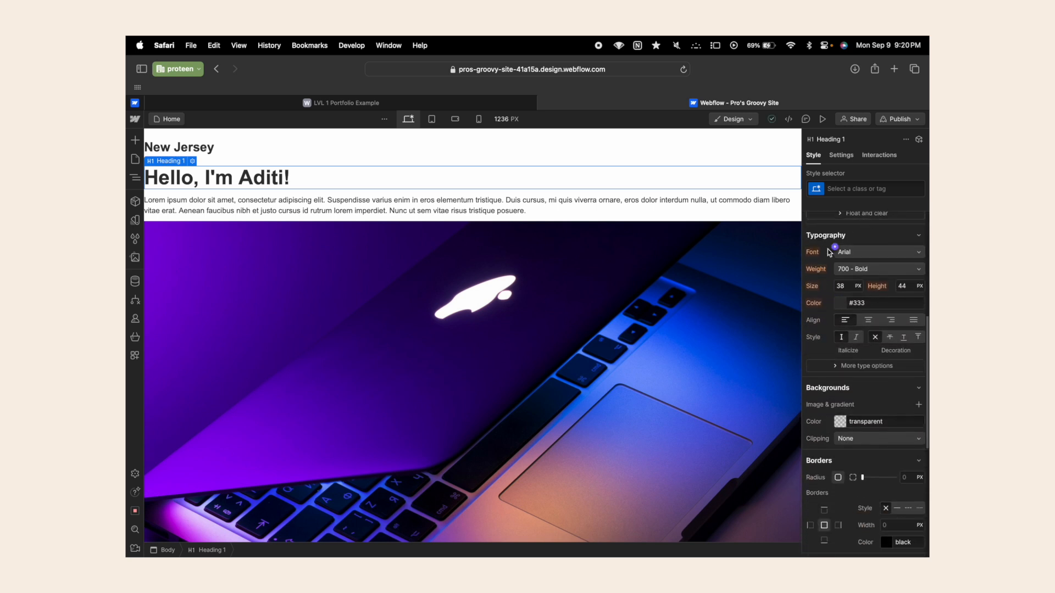
click(855, 251)
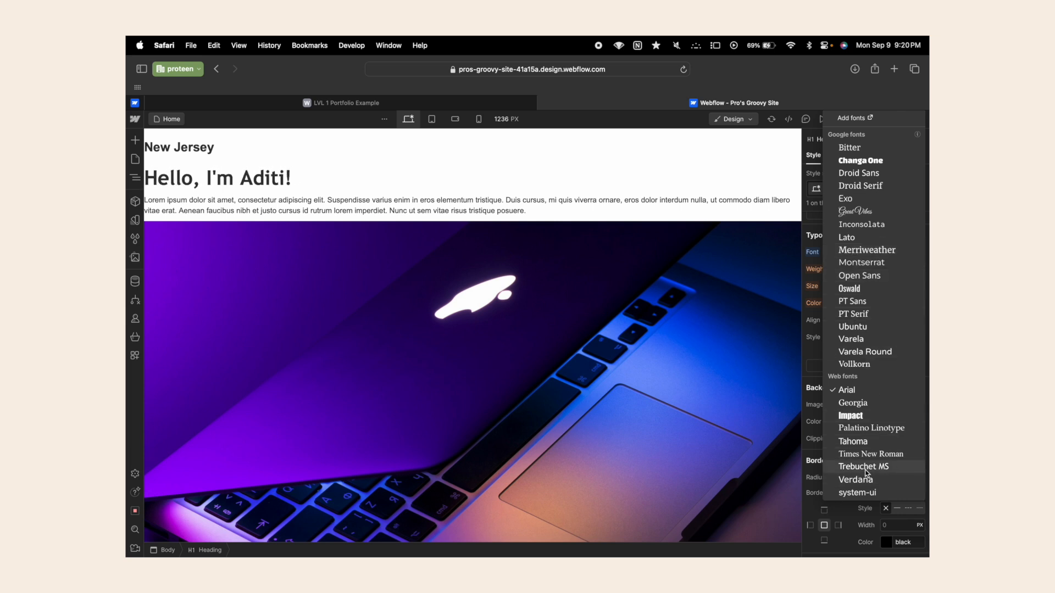
click(815, 254)
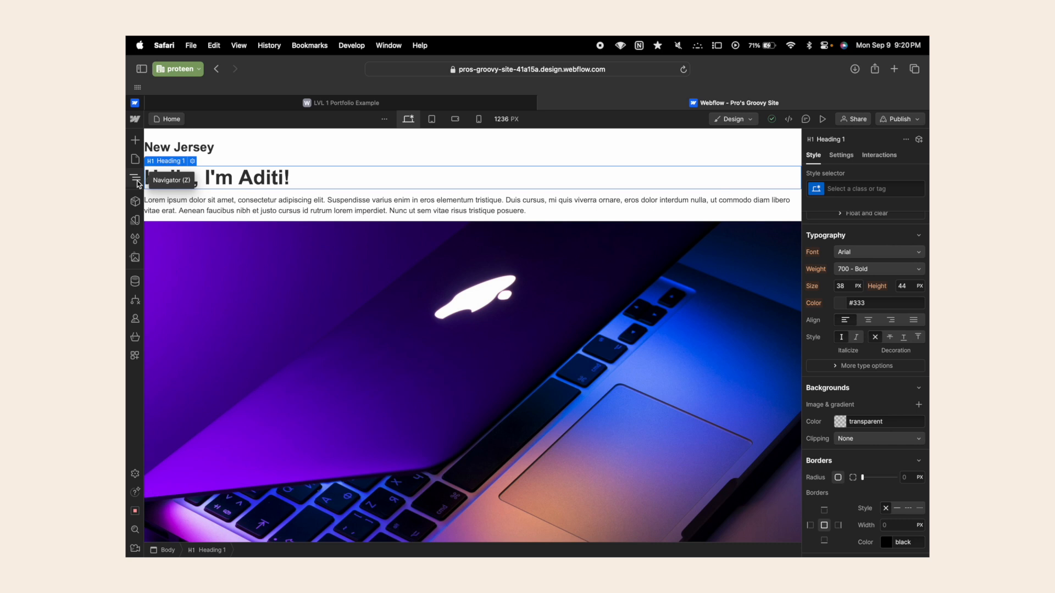
Select the Body element in the page structure and set its font to system-ui.
click(135, 178)
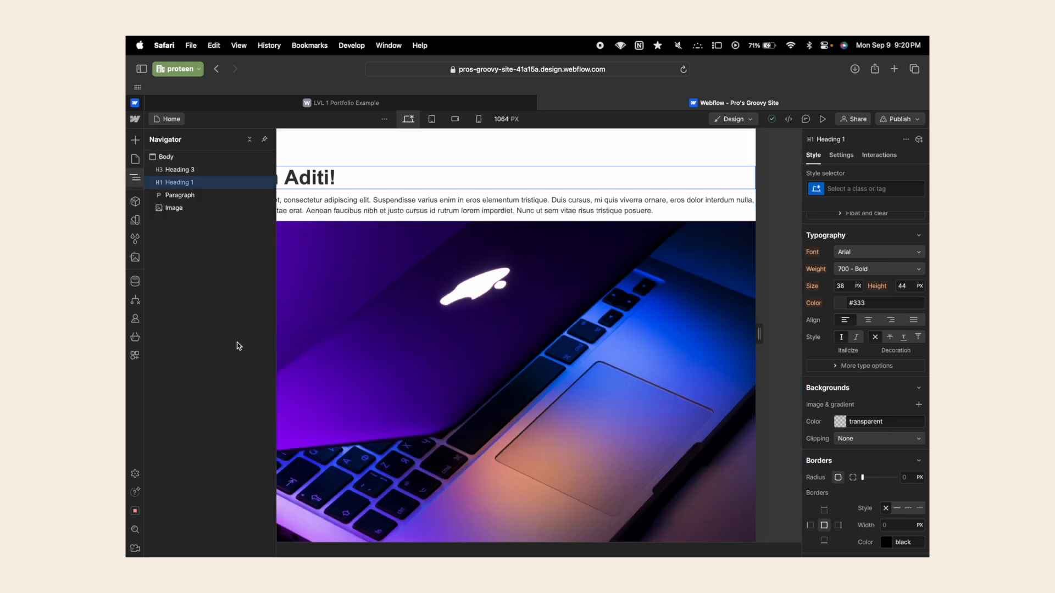
click(206, 157)
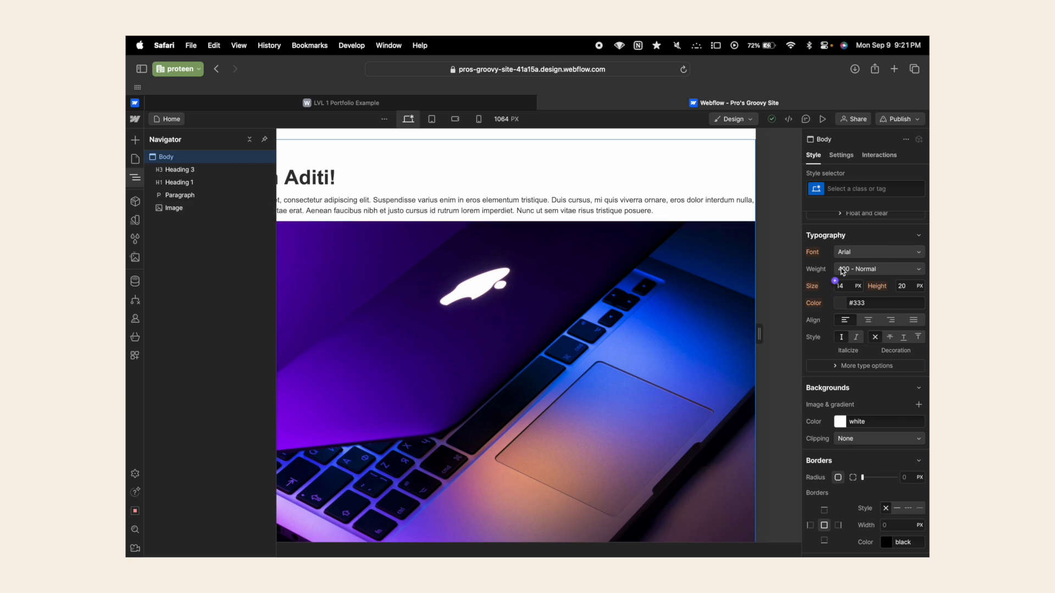
click(855, 252)
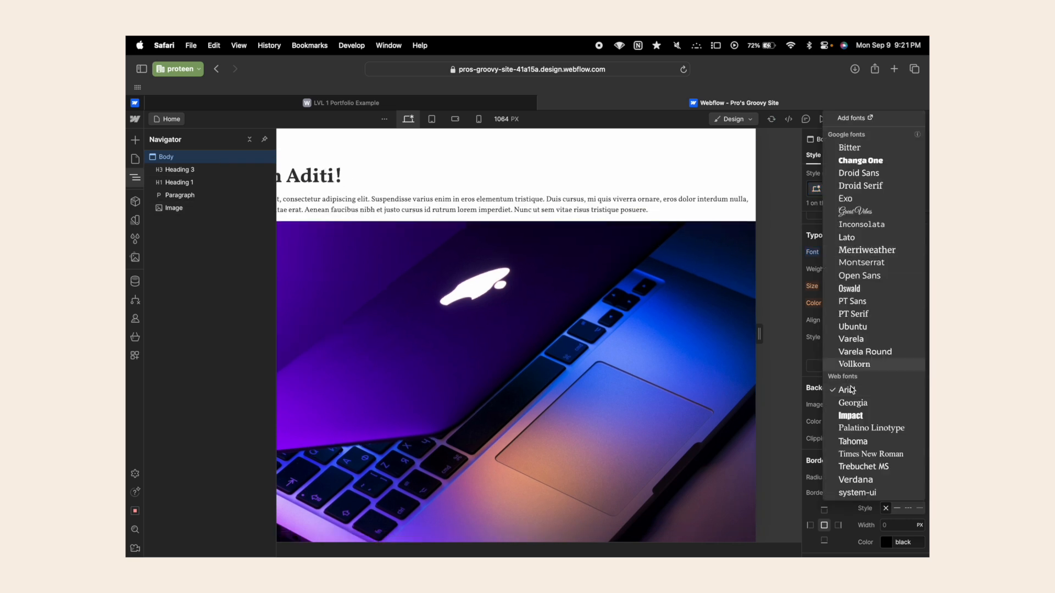
click(858, 492)
Set the Body element's text color to black (#000000).
click(837, 302)
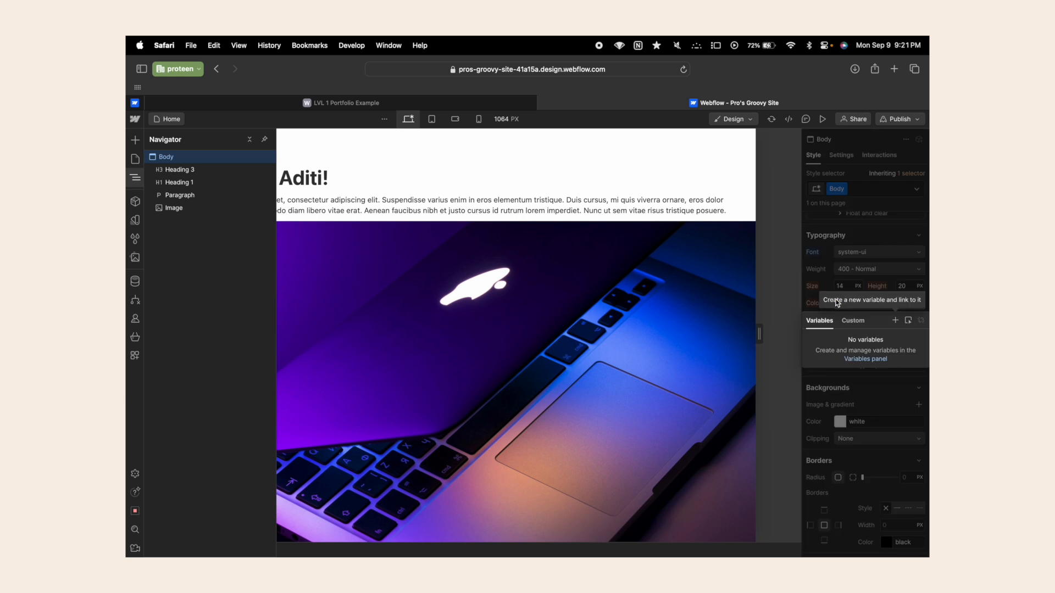
click(844, 309)
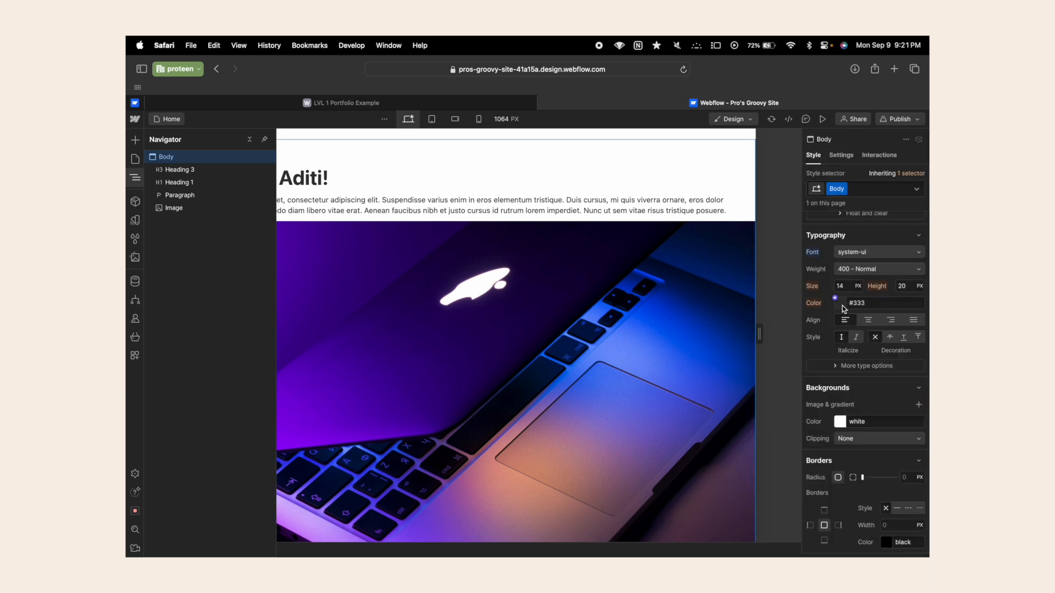
click(838, 306)
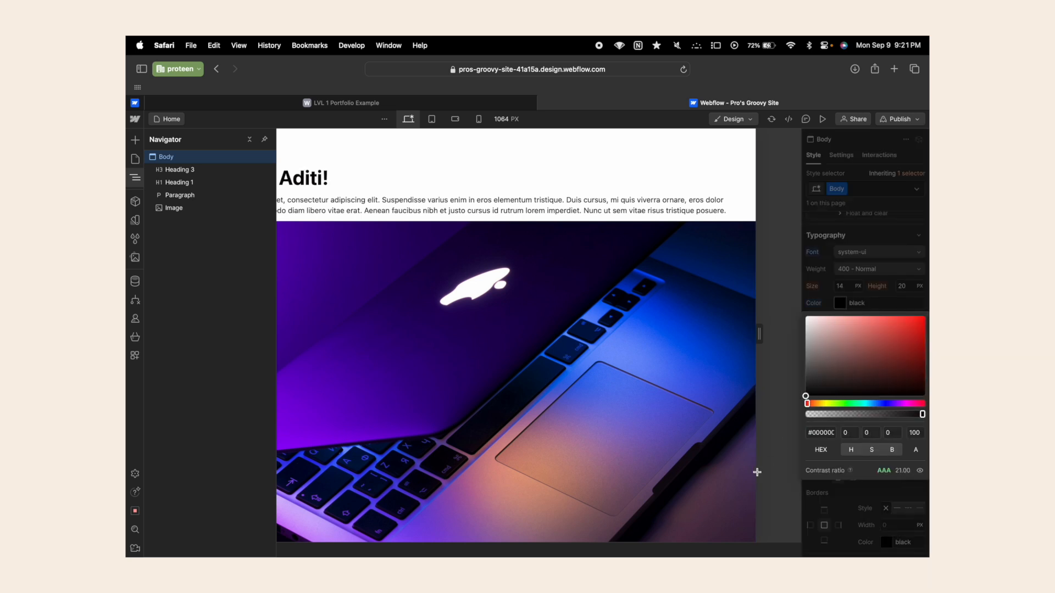
click(859, 287)
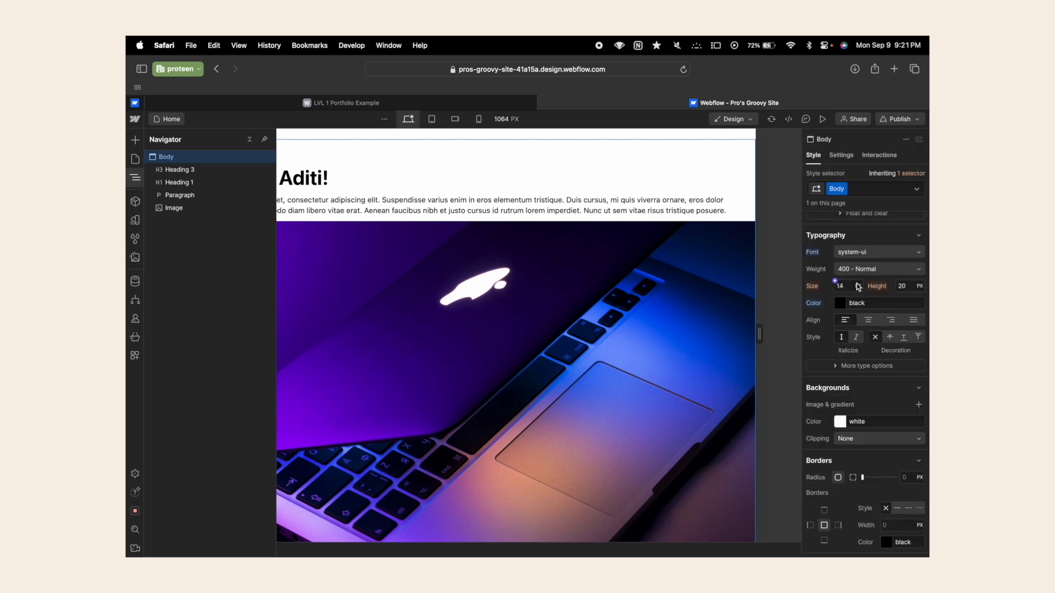
Select the greeting heading on the canvas and keep the Navigator pinned open beside the page.
click(349, 174)
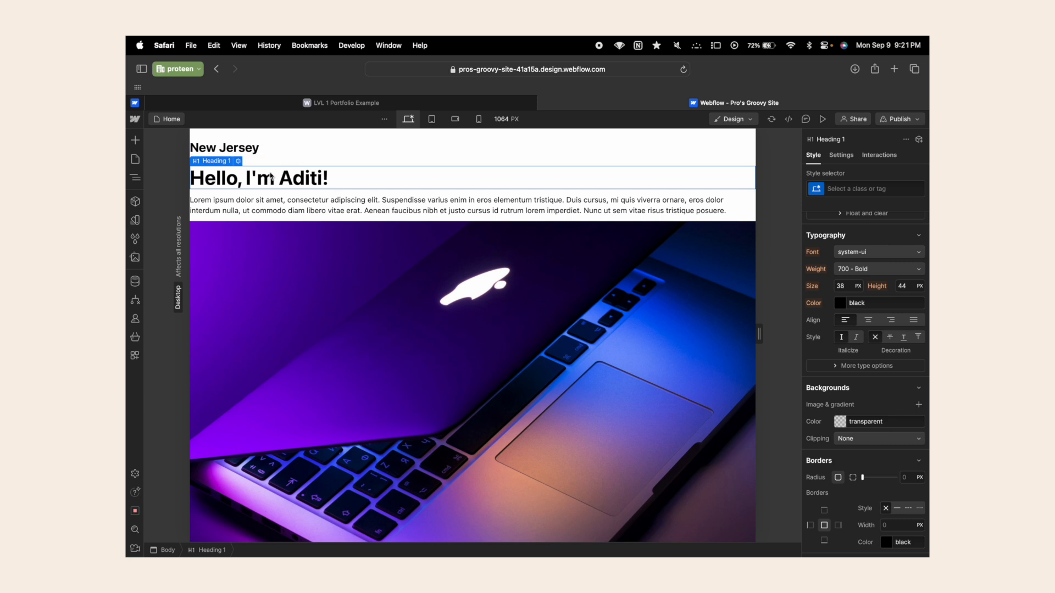
click(135, 177)
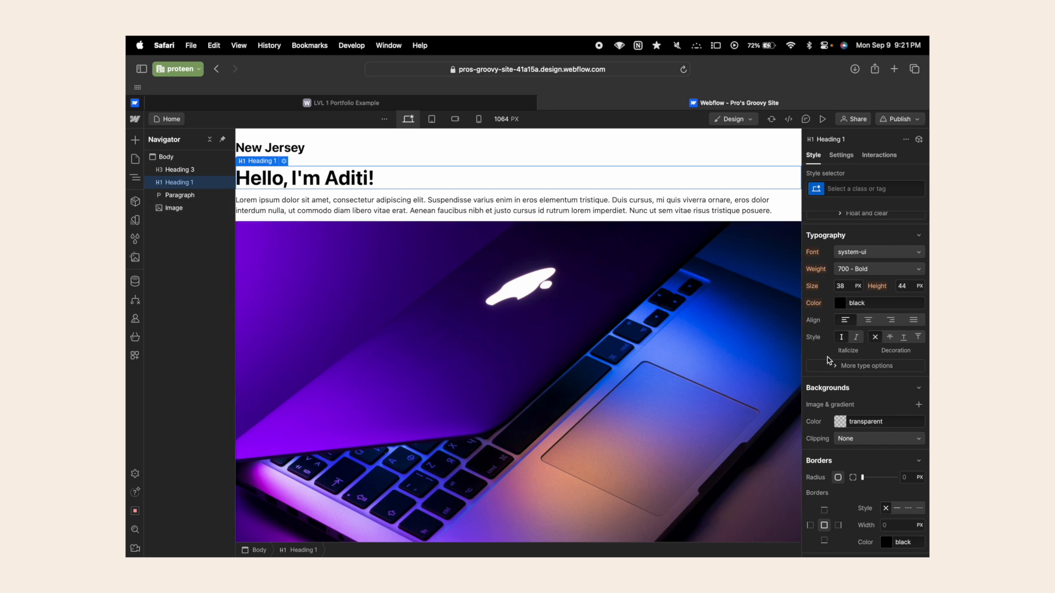
Try the red text color #b82929 on the greeting heading and undo the change.
click(840, 304)
drag(853, 361, 807, 322)
drag(882, 287, 898, 339)
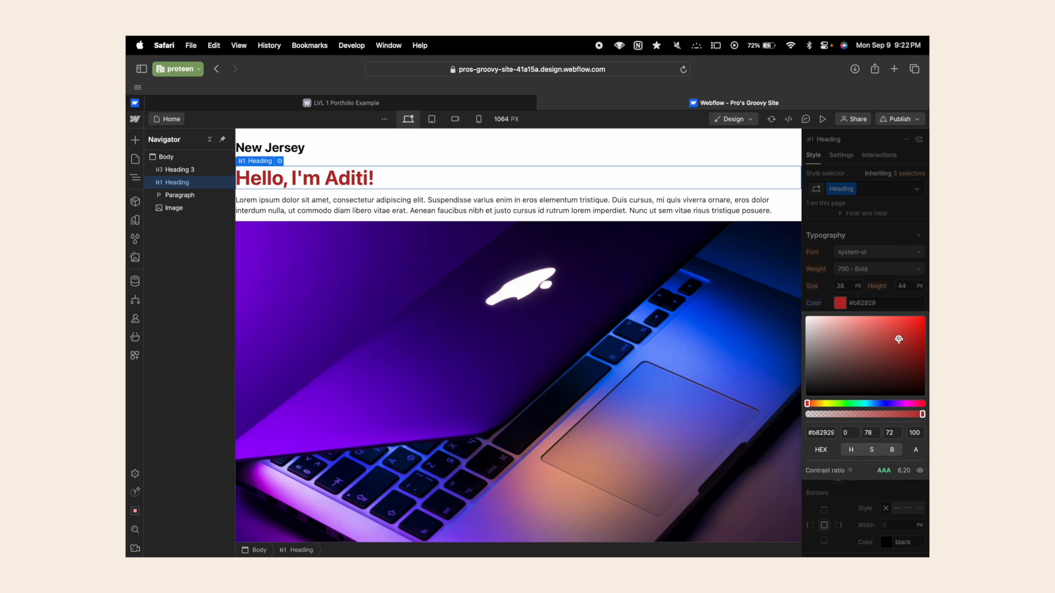
click(872, 263)
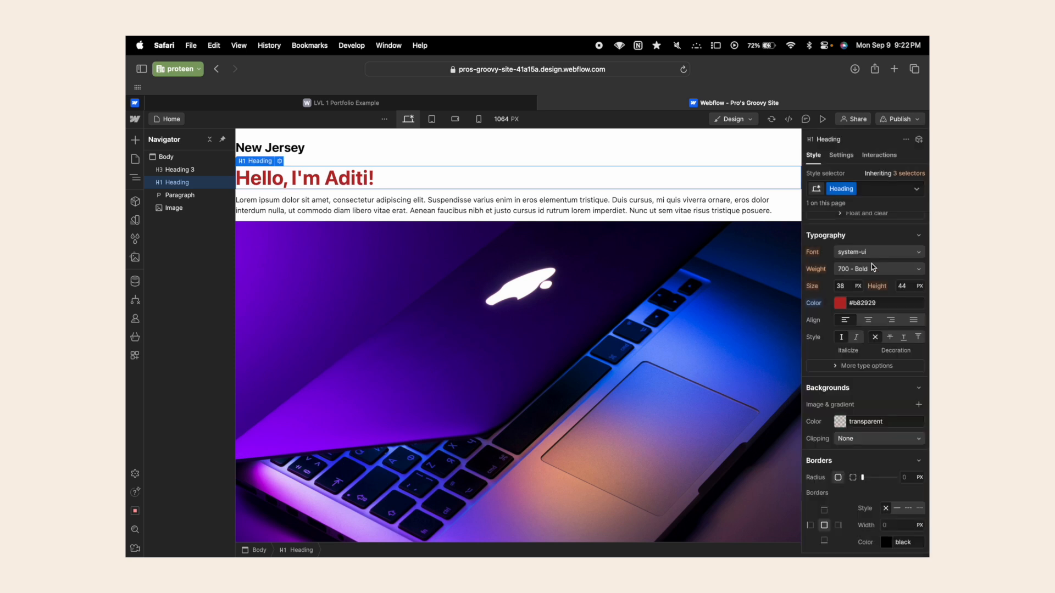
key(super+z)
key(super+z)
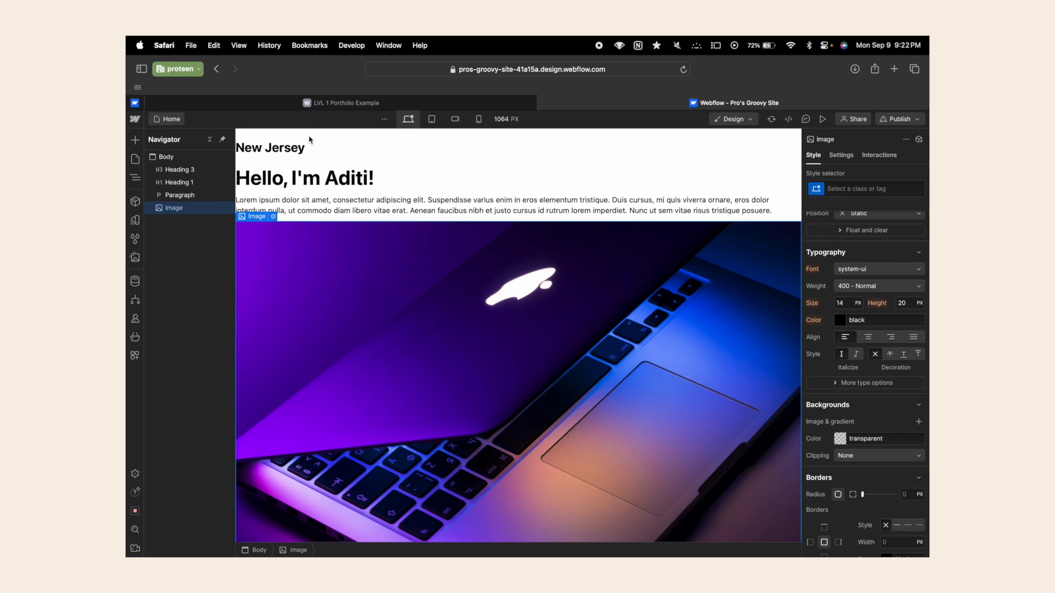
Select the Body element and set its background color to #fcf7ff.
click(329, 105)
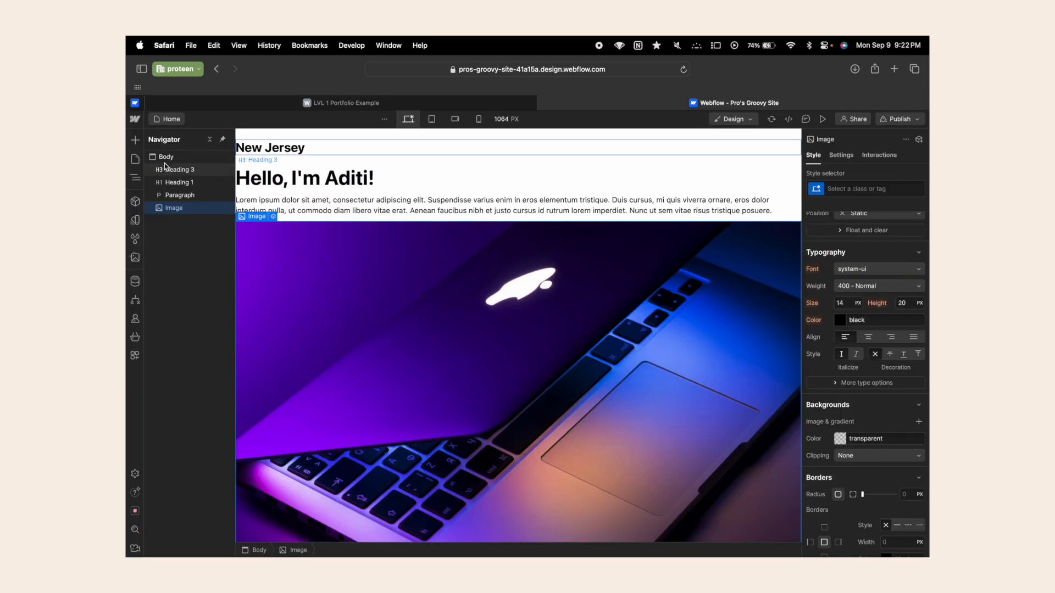
click(166, 157)
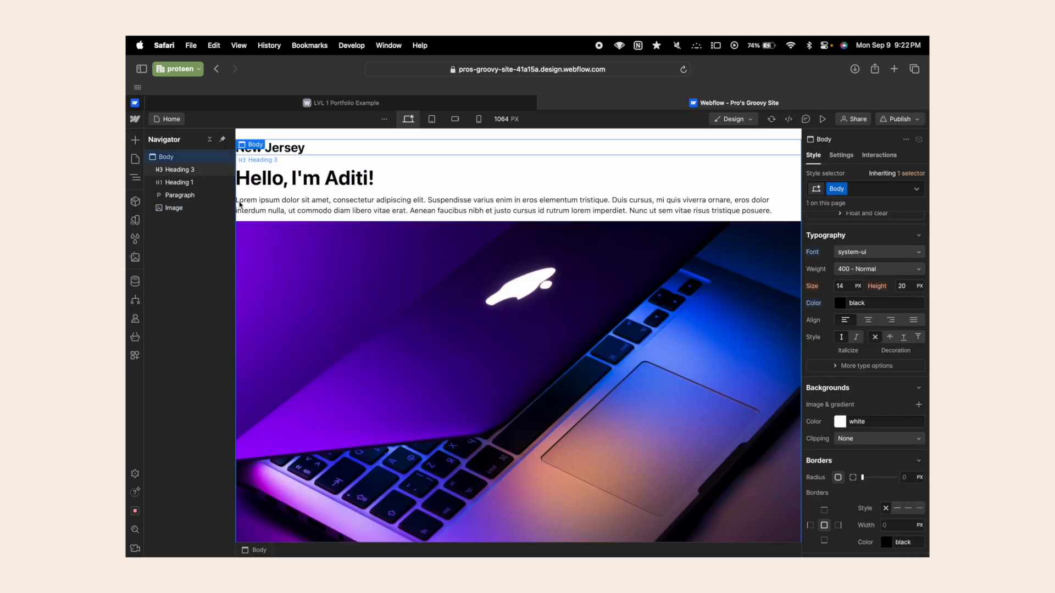
click(852, 421)
text(#fcf7ff)
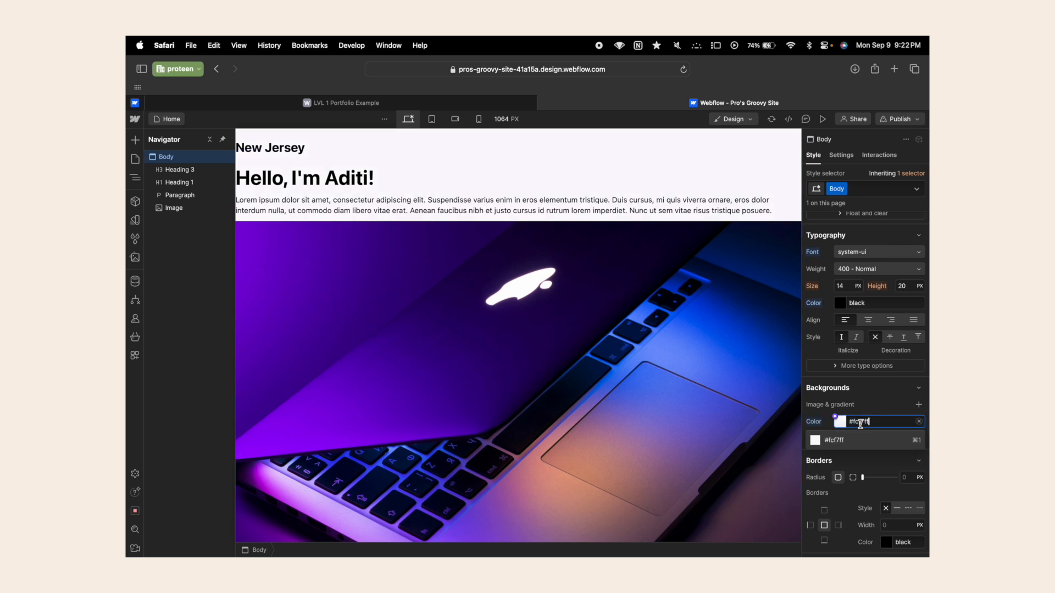
key(Return)
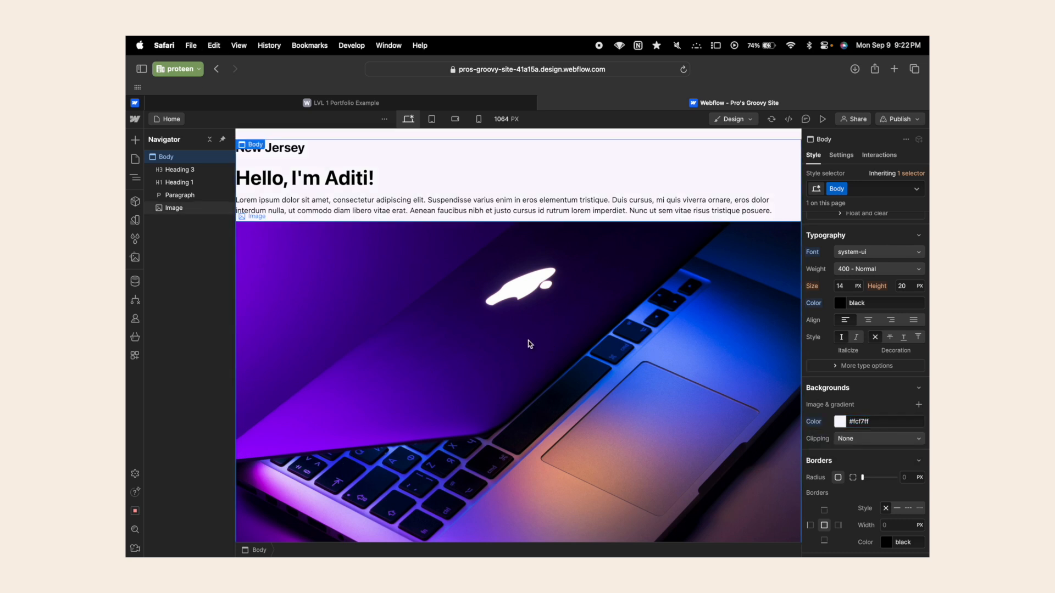
Set the Body element's text color to dark purple (#381f6d).
mouse_move(311, 105)
click(865, 304)
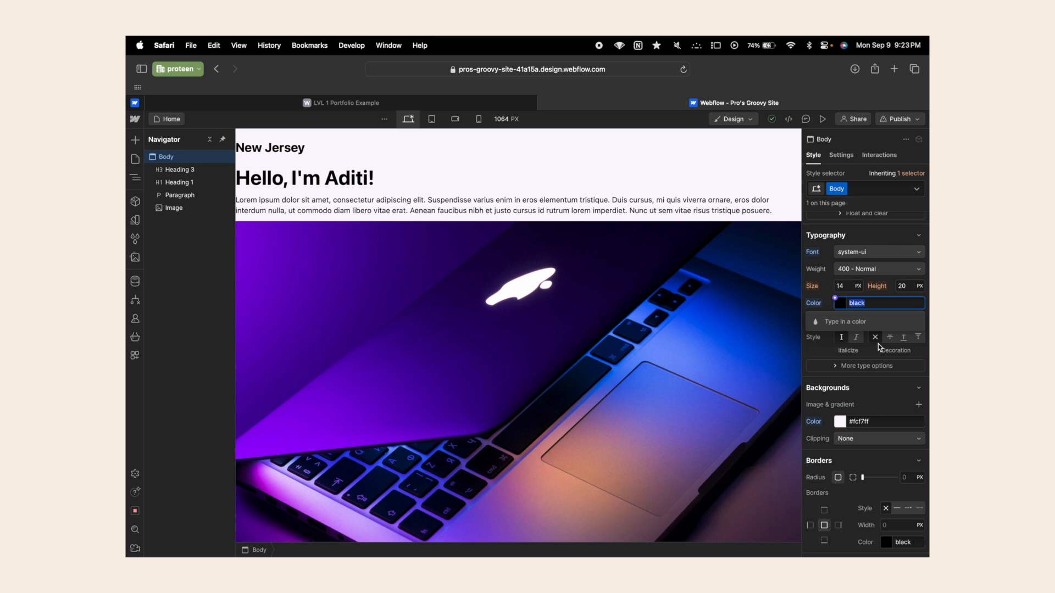
text(#381f6d)
key(Return)
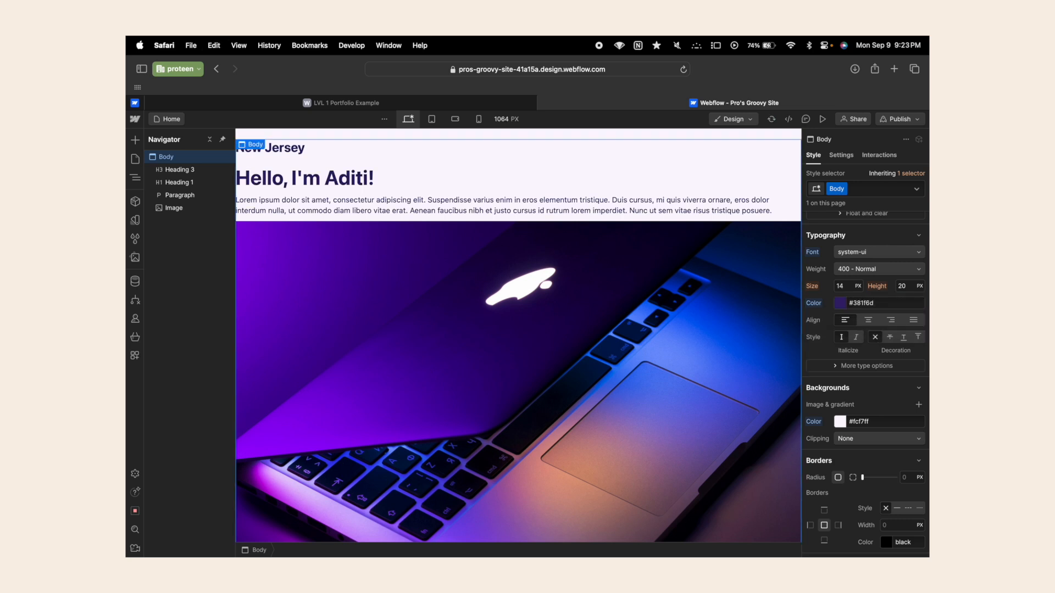
click(555, 257)
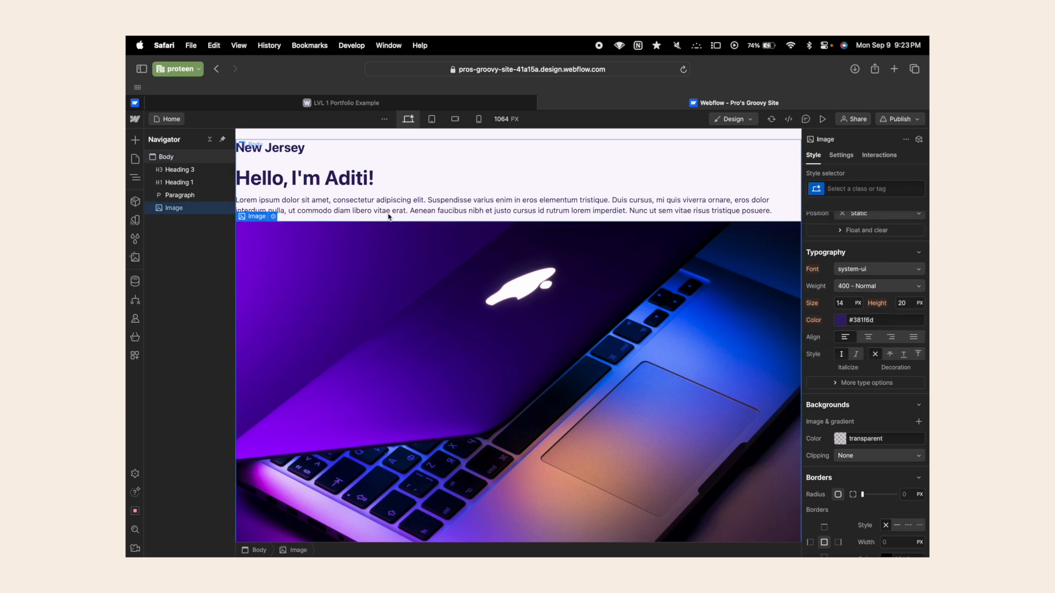
Select the large greeting heading and set its font weight to 700 - Bold.
click(321, 179)
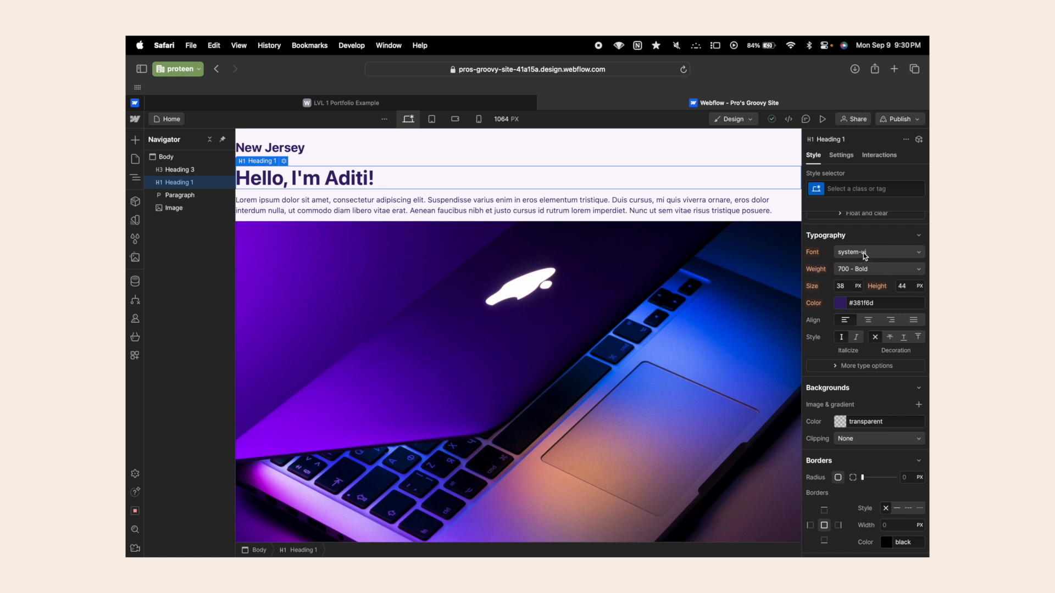
click(885, 268)
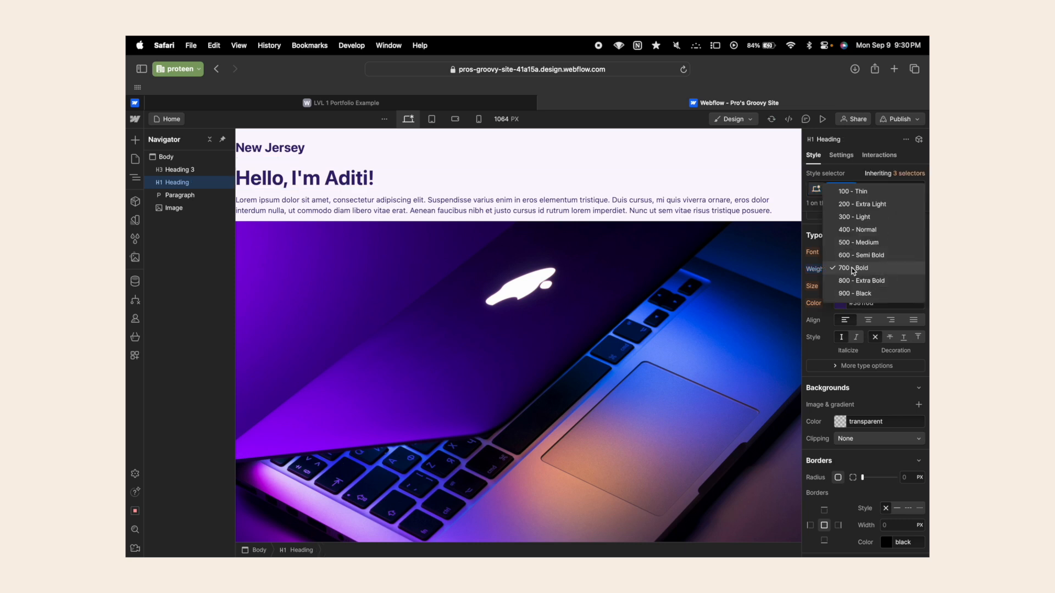
click(857, 269)
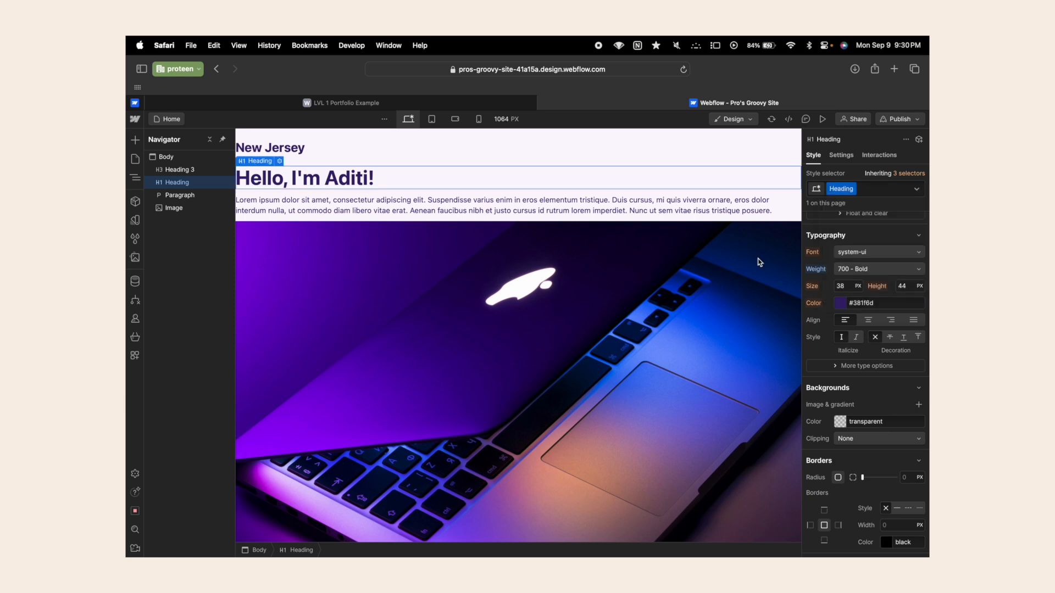
Select the "New Jersey" heading and set its font weight to 500 - Medium.
click(300, 151)
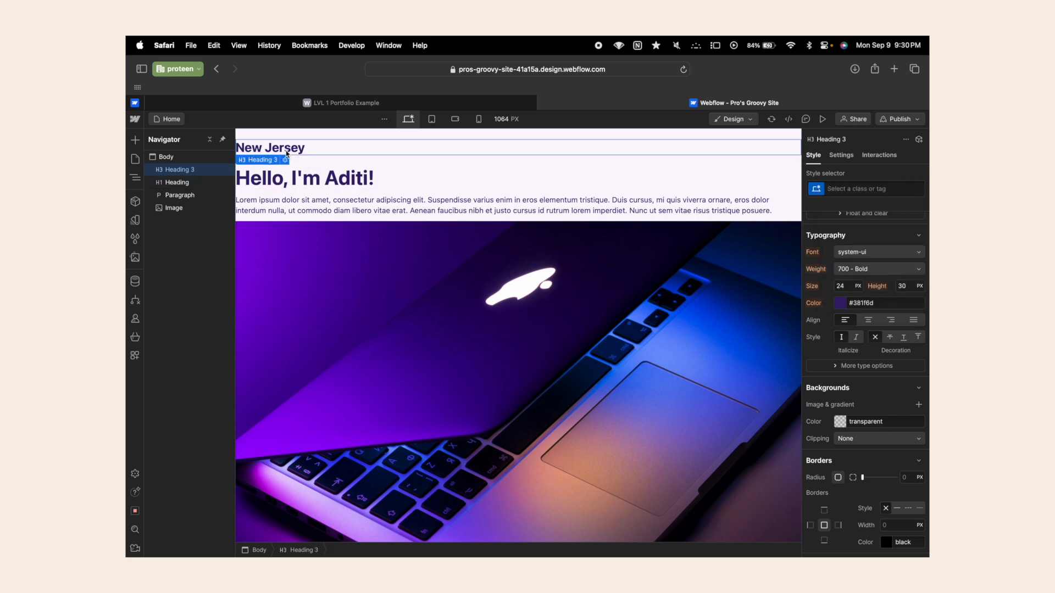
click(875, 267)
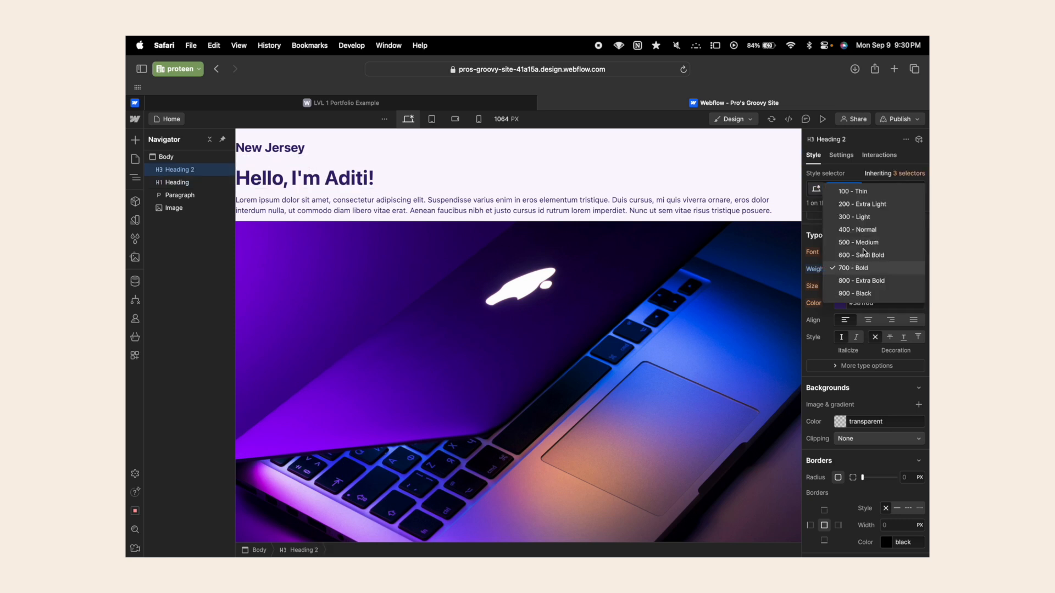
click(870, 242)
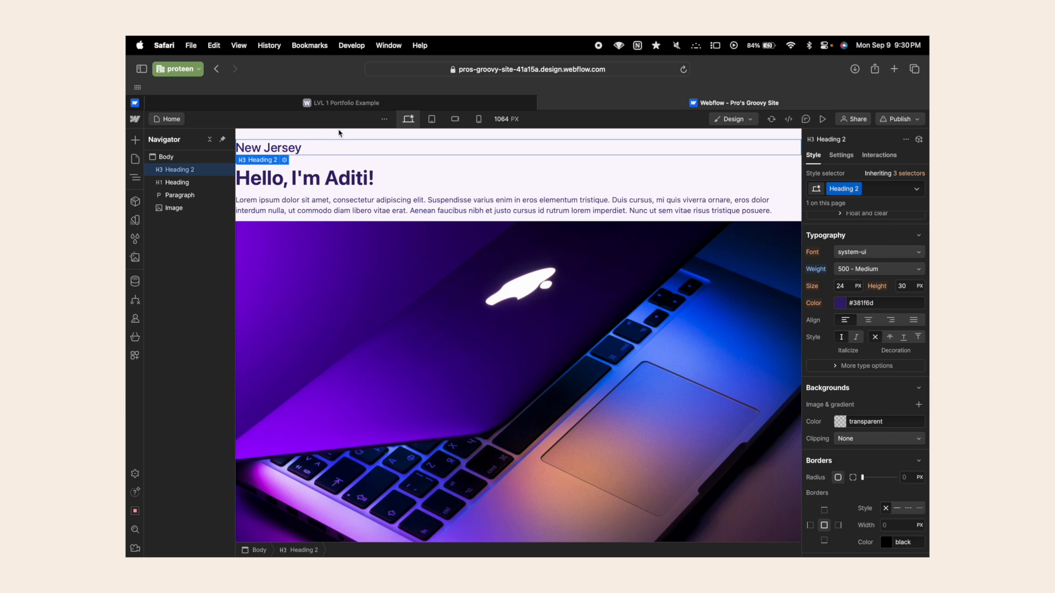
click(866, 272)
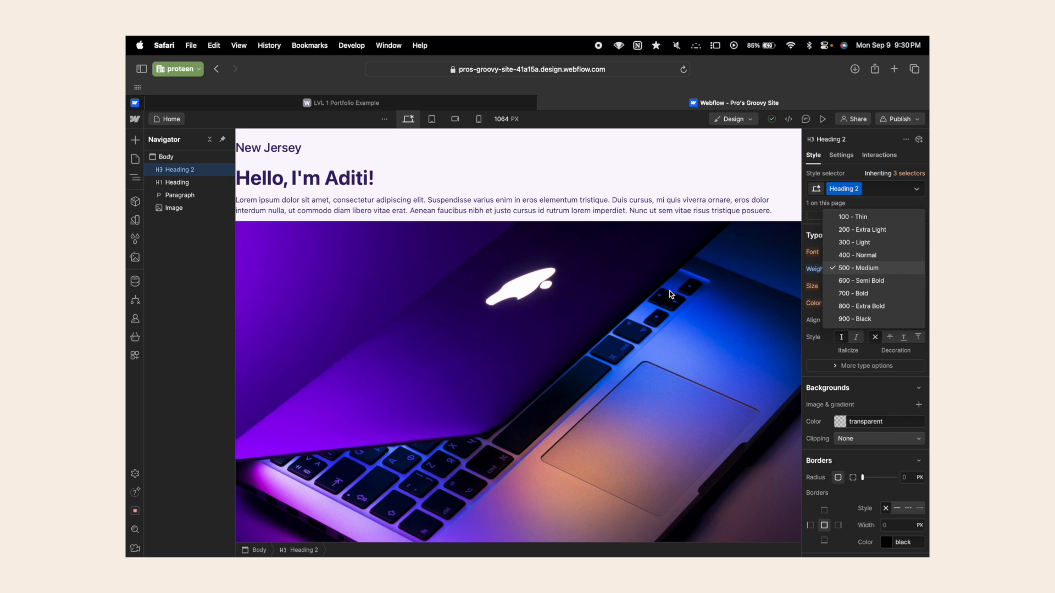
click(465, 201)
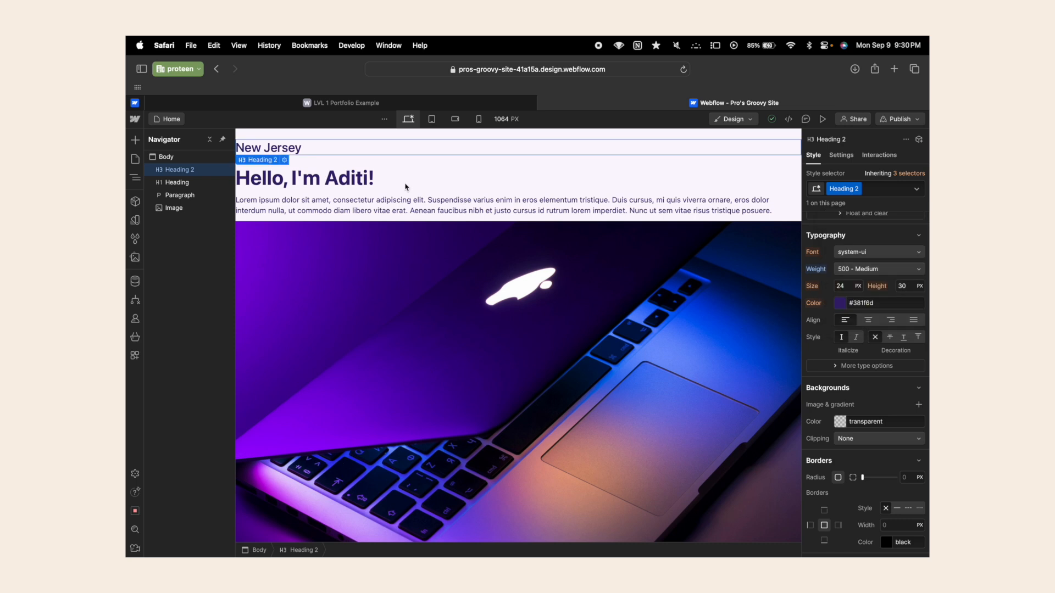
Set the "New Jersey" heading's font size and line height to 18 px each, keeping PX as the size unit.
click(858, 287)
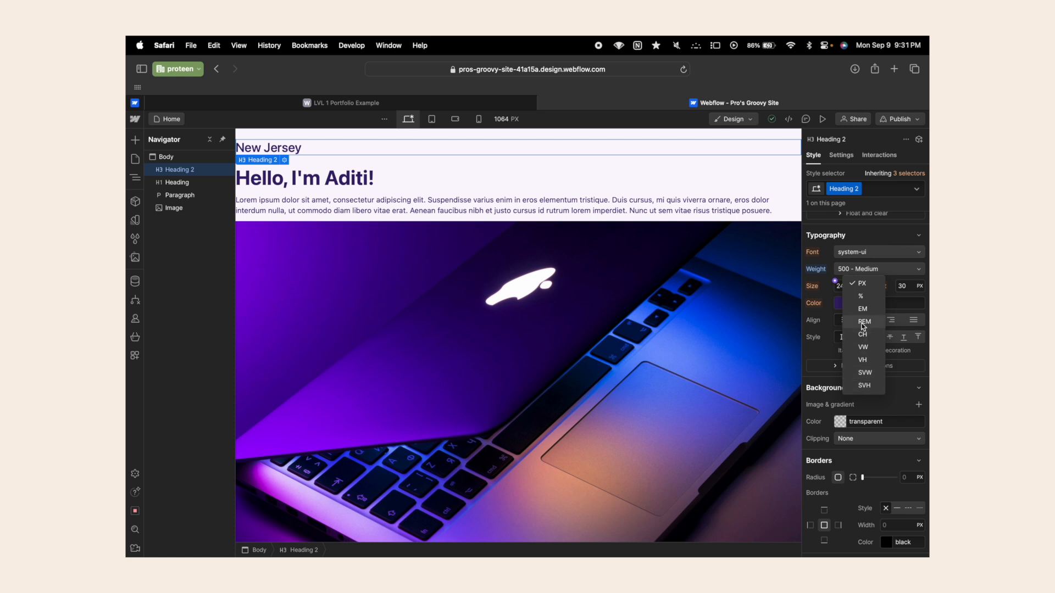
click(862, 284)
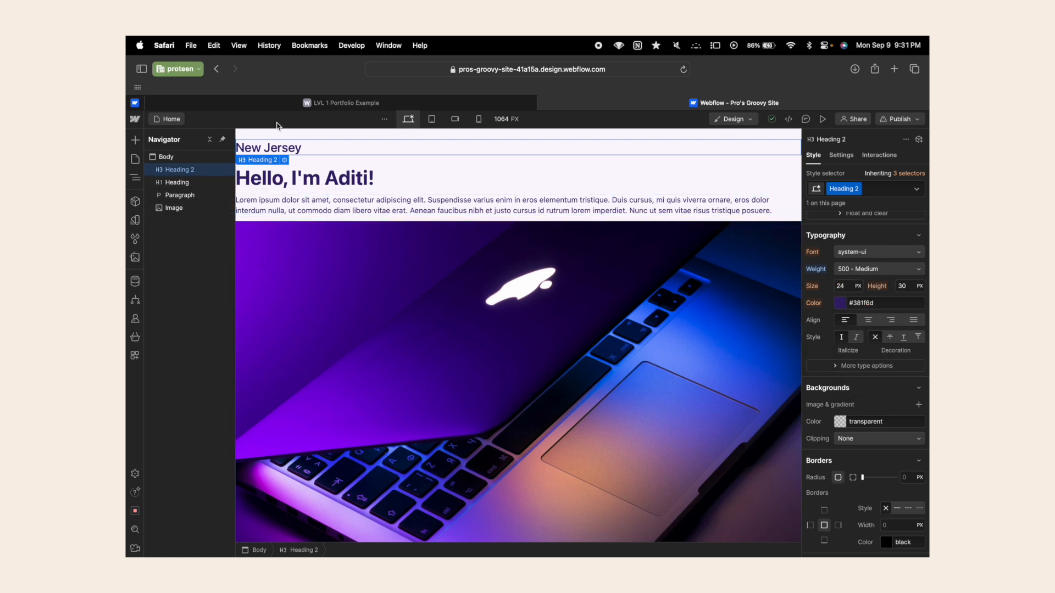
click(849, 286)
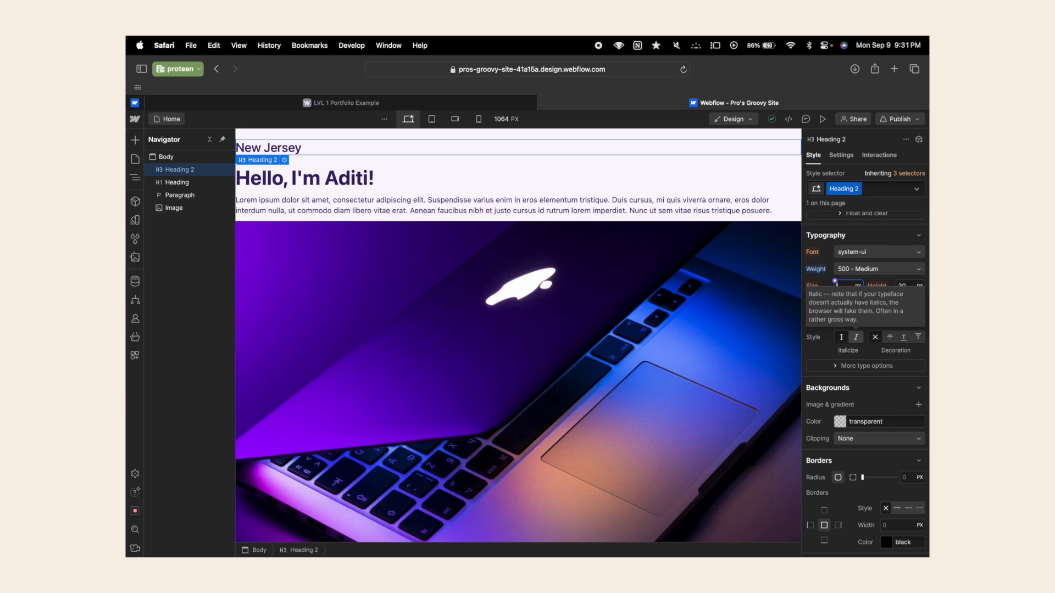
text(18)
key(Return)
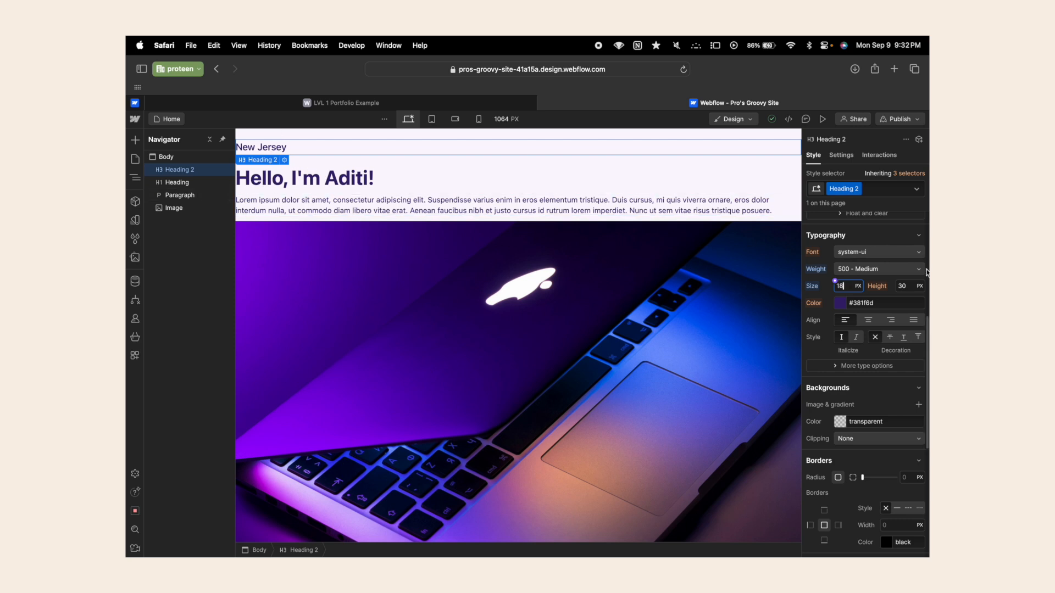
click(905, 286)
key(super+a)
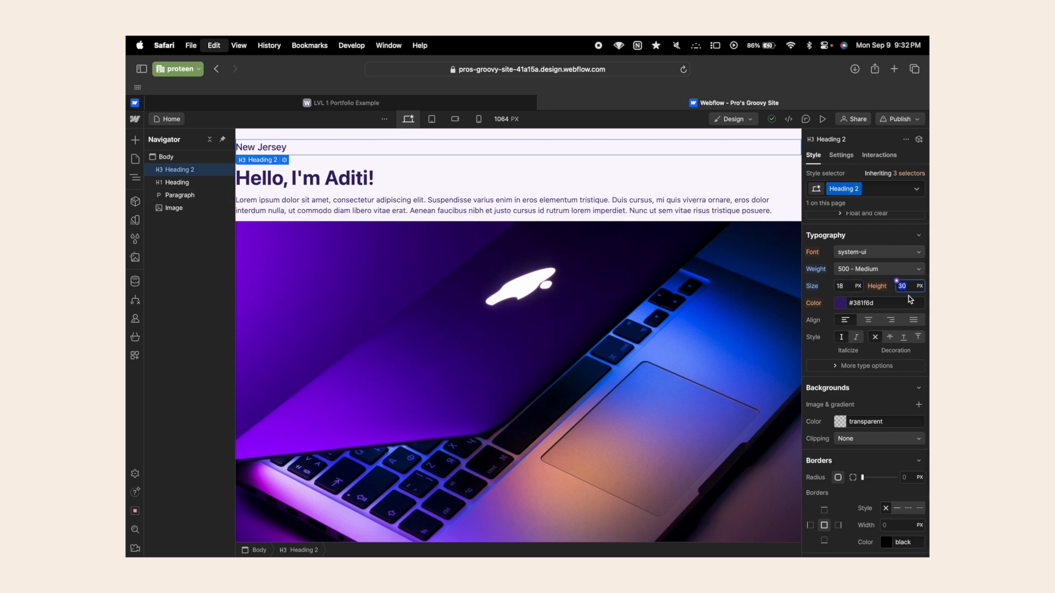
text(18)
key(Return)
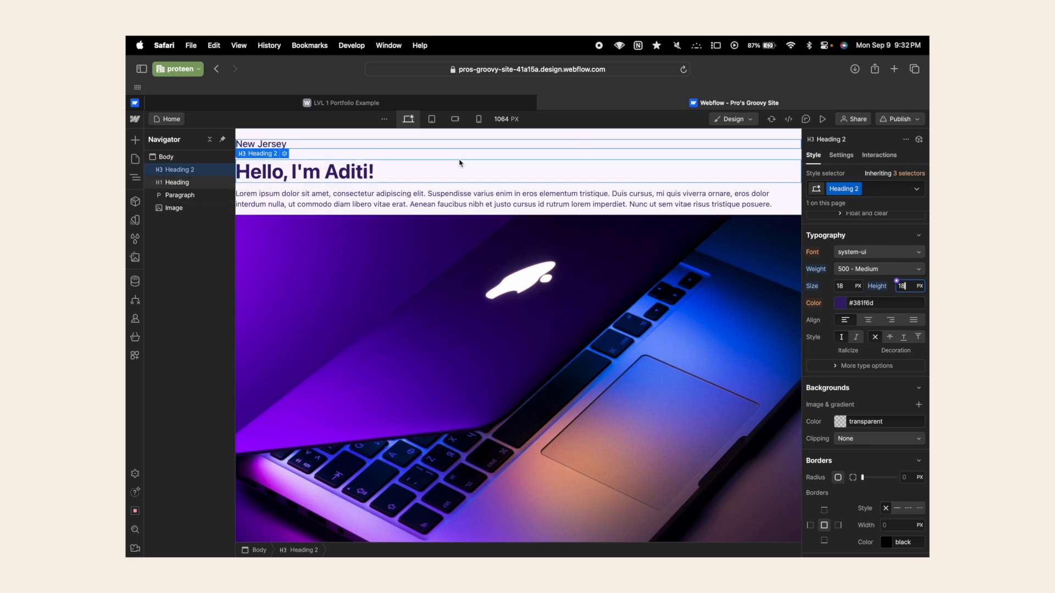
Set the greeting heading's font size and line height to 55 px each.
click(342, 182)
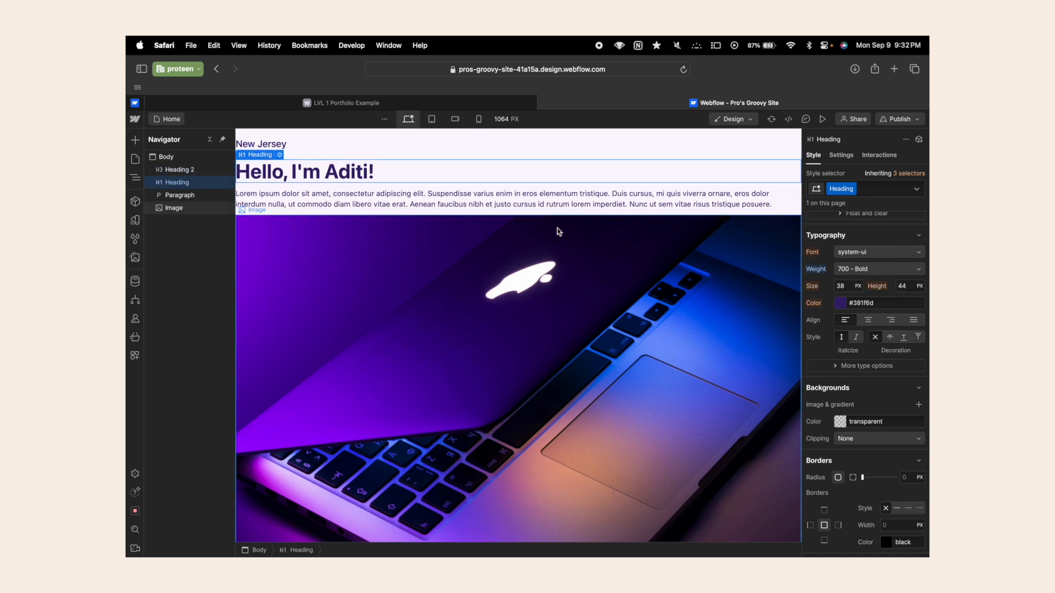
click(849, 286)
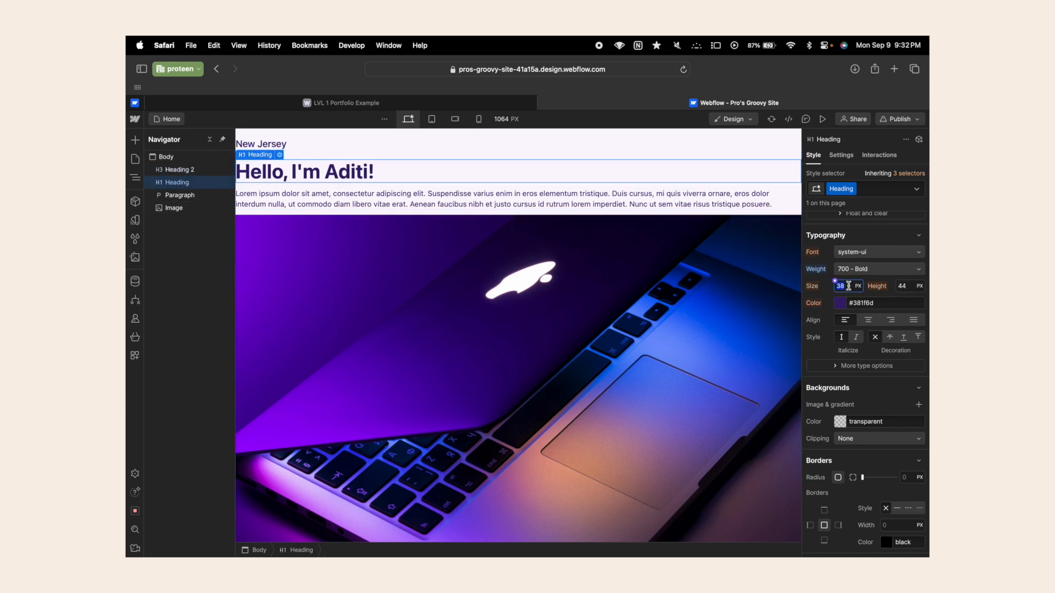
text(55)
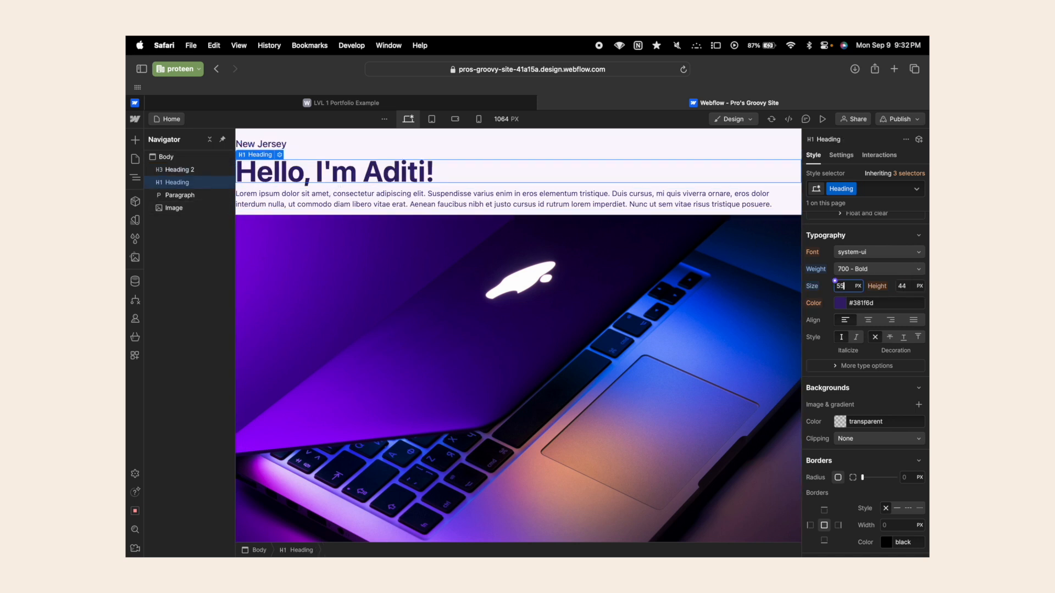
click(908, 285)
text(55)
key(Return)
Set the font size of the lorem ipsum paragraph to 16 px.
click(435, 206)
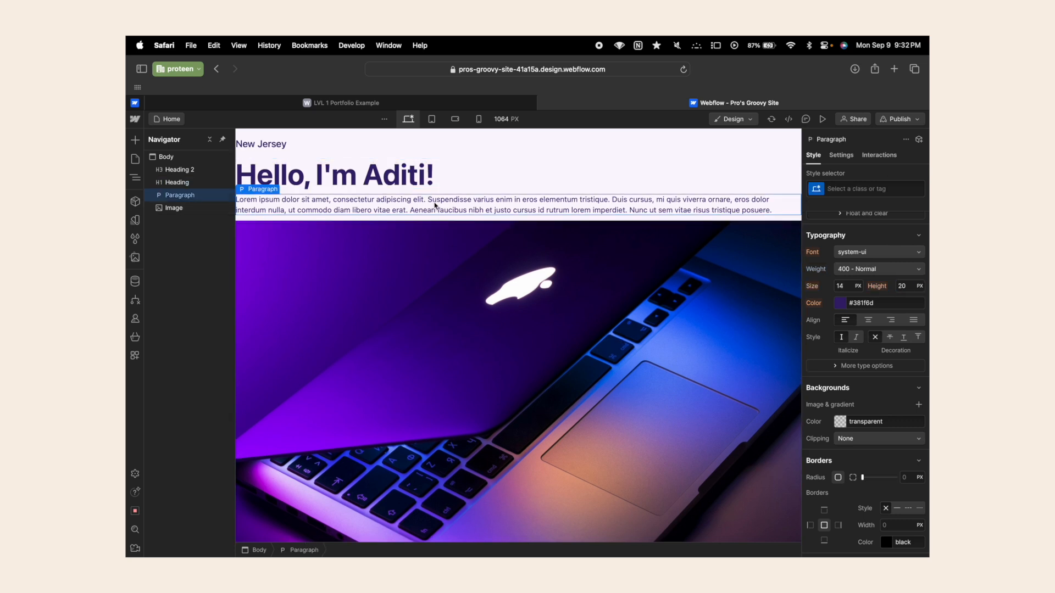
click(846, 285)
text(116)
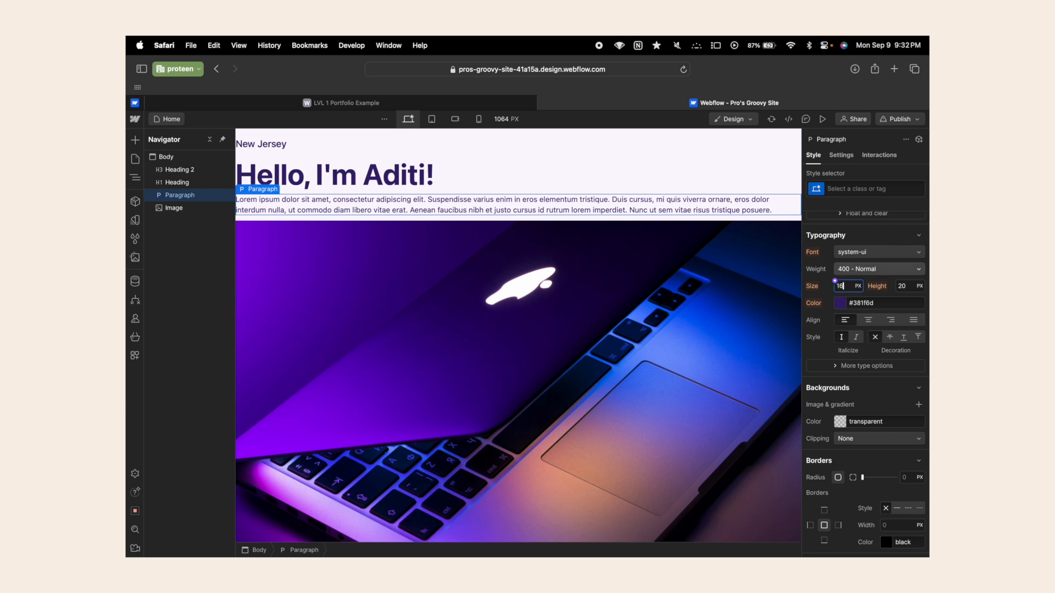
key(Return)
click(637, 273)
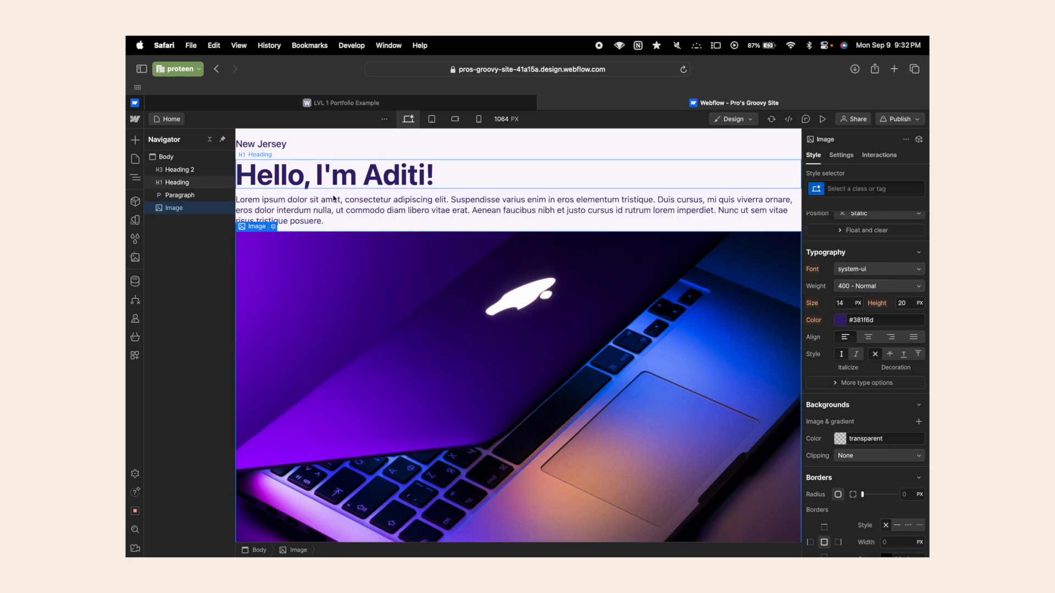
Select the lorem ipsum paragraph and set its font size to 18 px.
click(390, 217)
click(835, 282)
text(18)
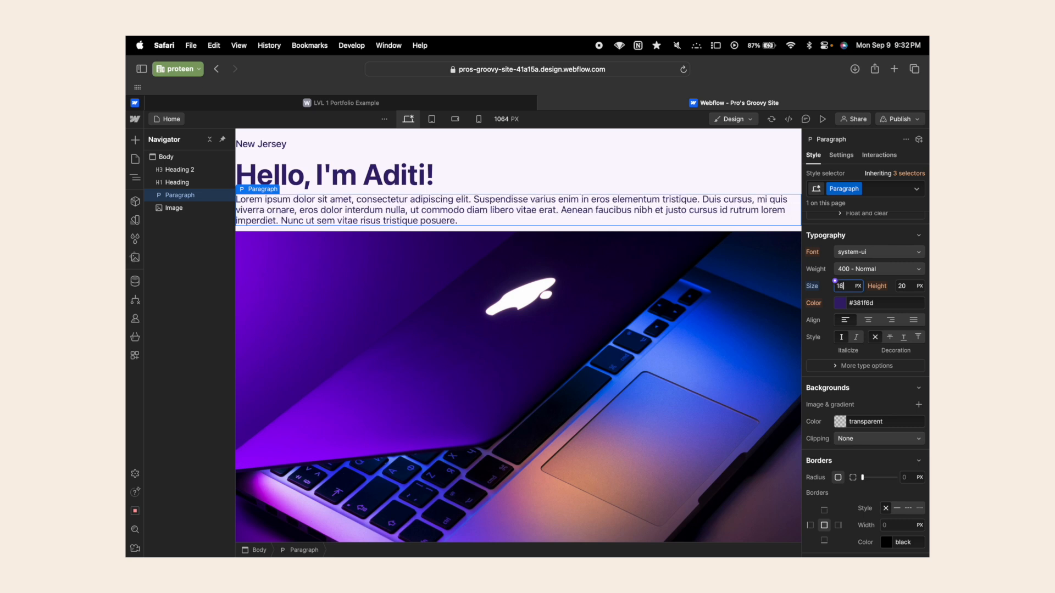
Increase the paragraph's line height, undoing a trial value of 30 px, and select the greeting heading.
click(904, 286)
key(BackSpace)
key(BackSpace)
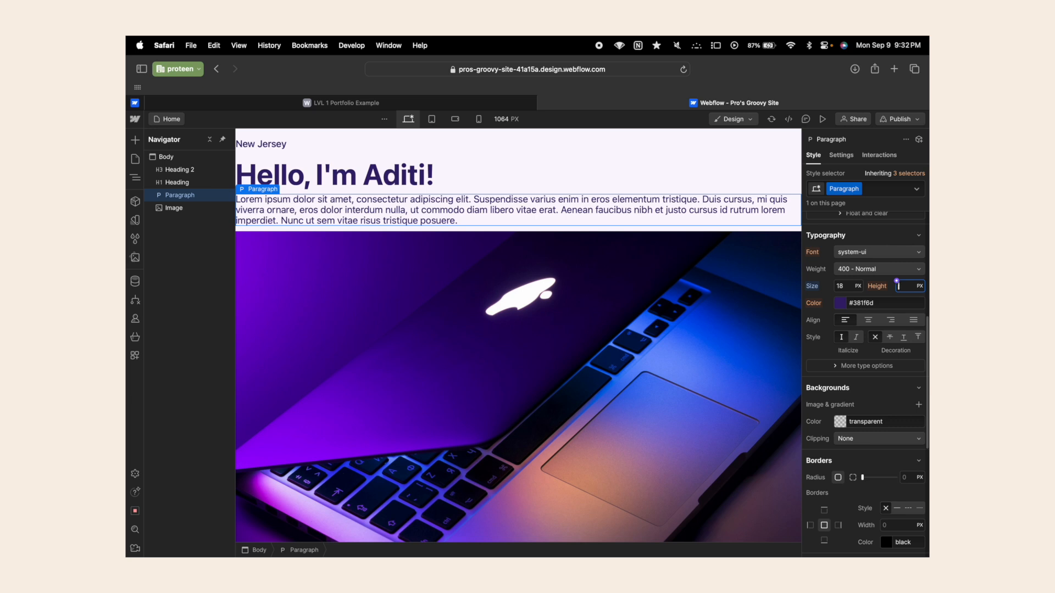
text(30)
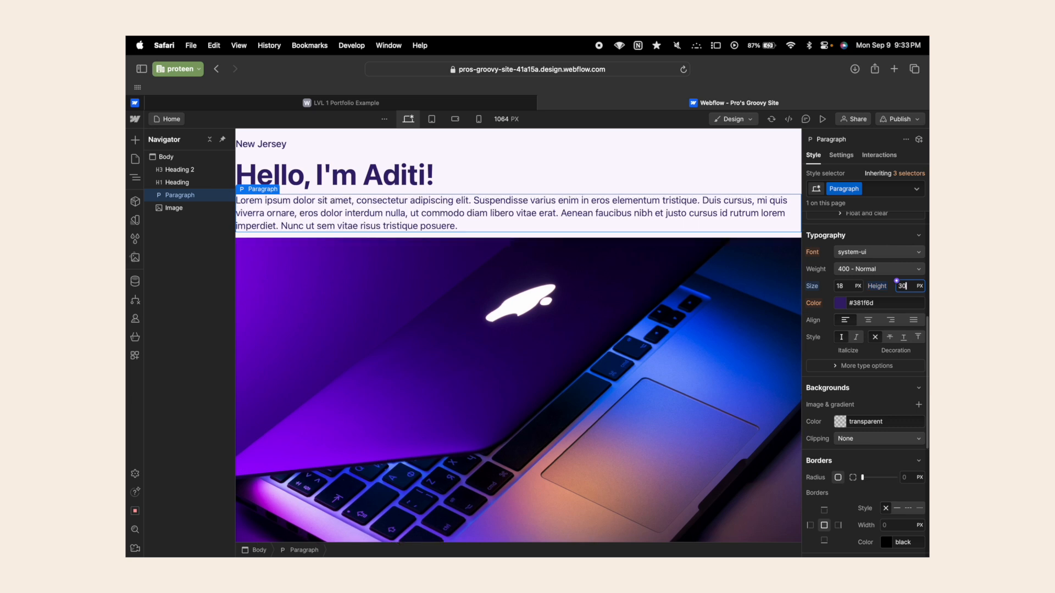
key(Return)
click(741, 317)
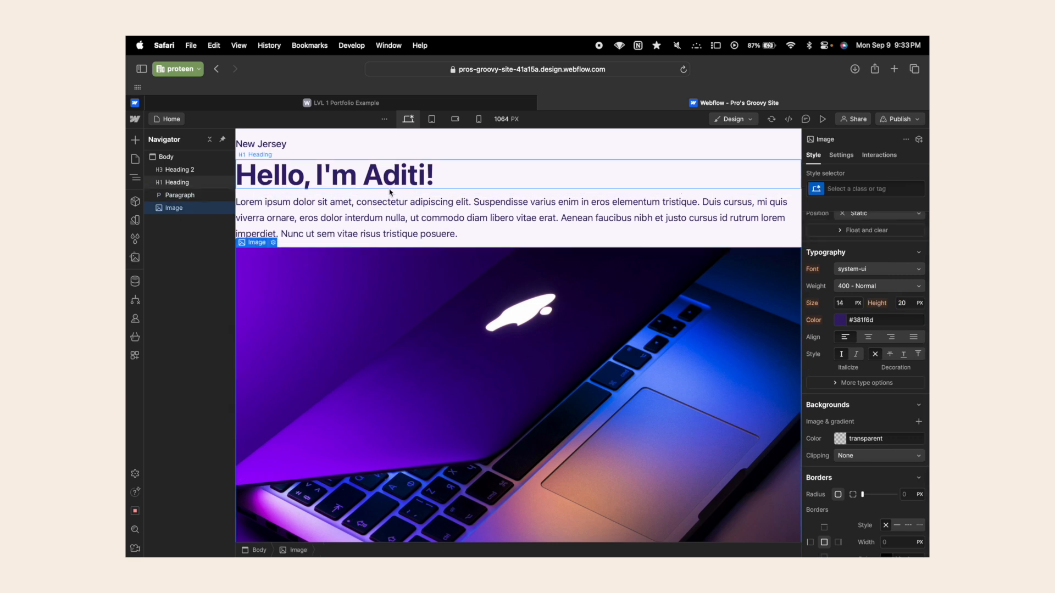
key(super+z)
click(406, 176)
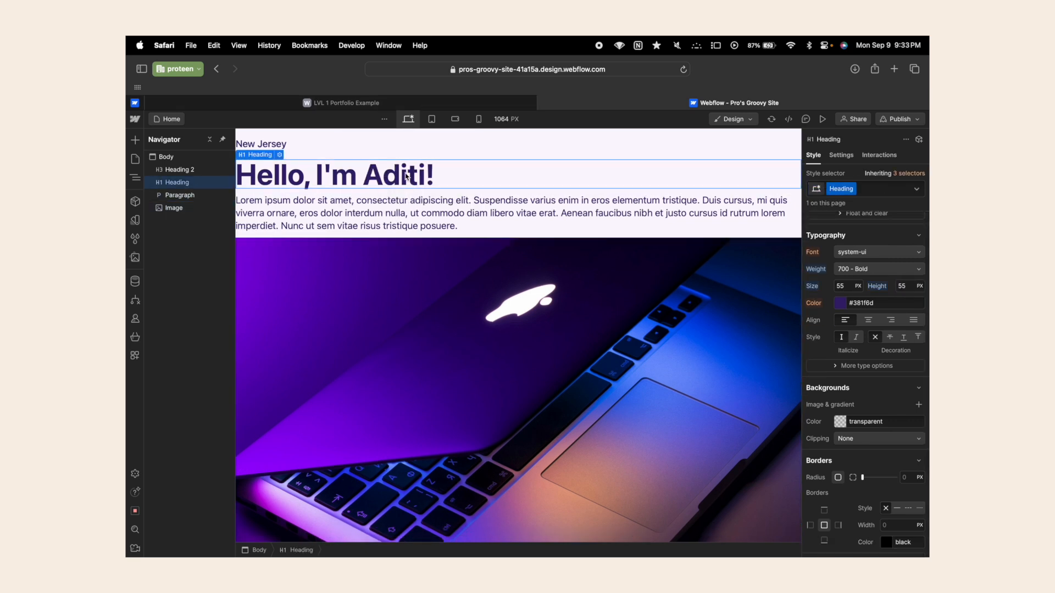
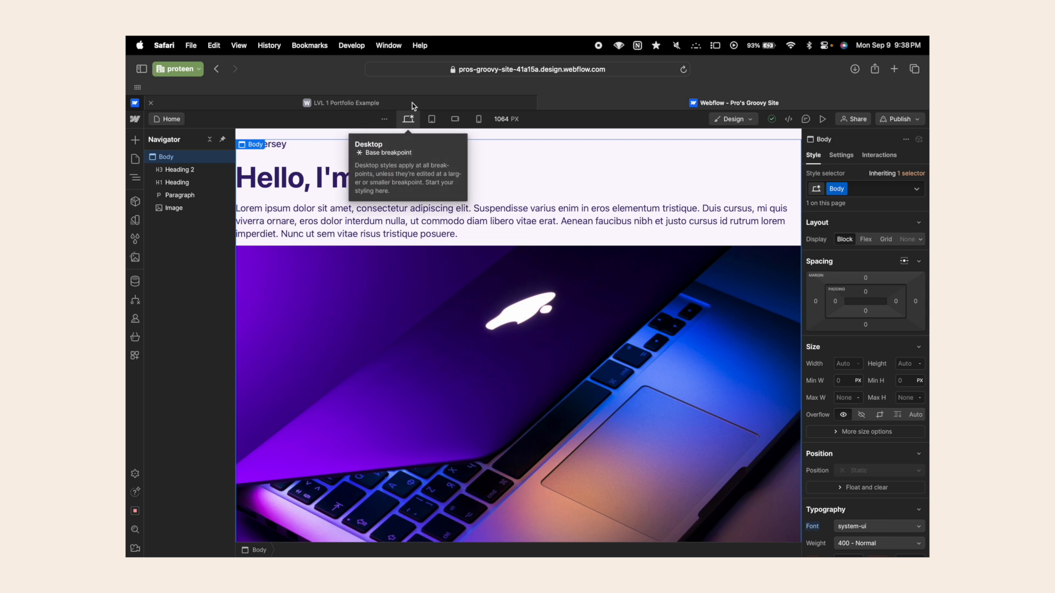
Examine how the published portfolio example groups the location, greeting and paragraph text beside the round laptop image.
click(412, 103)
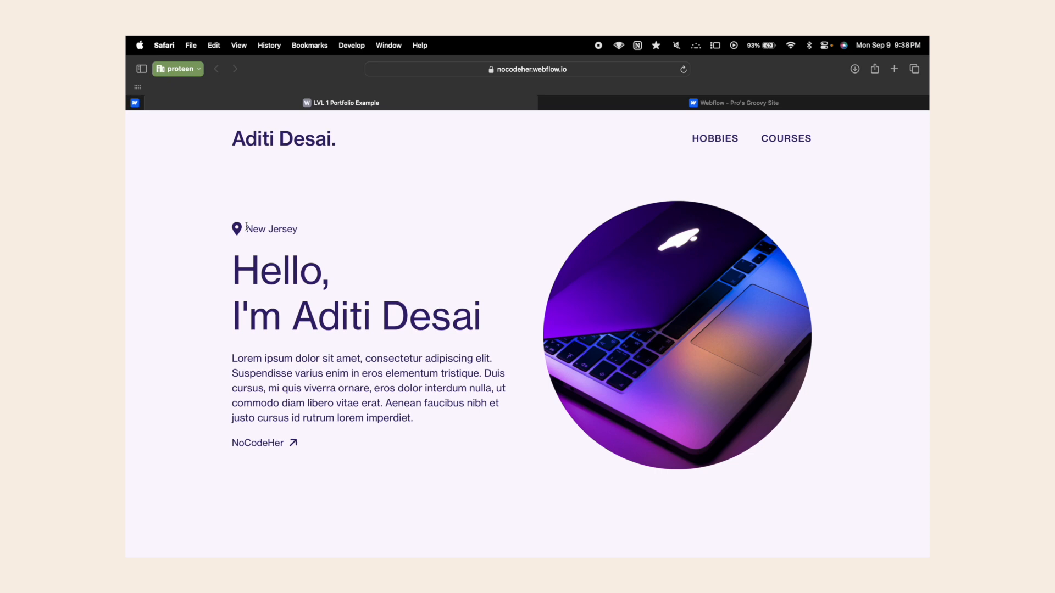
drag(246, 227, 366, 334)
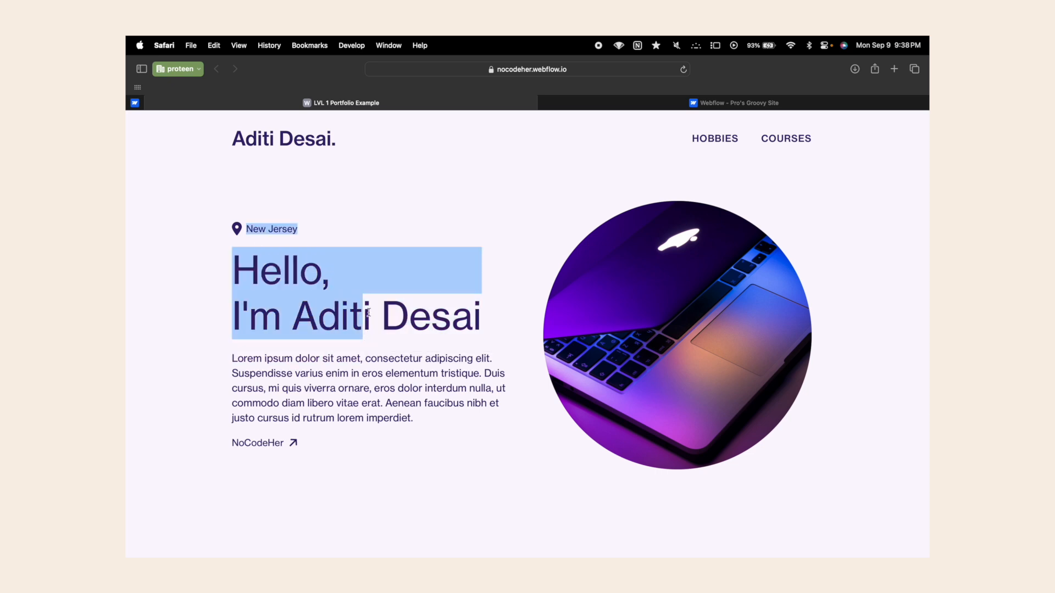
click(369, 312)
drag(207, 352, 438, 427)
click(435, 419)
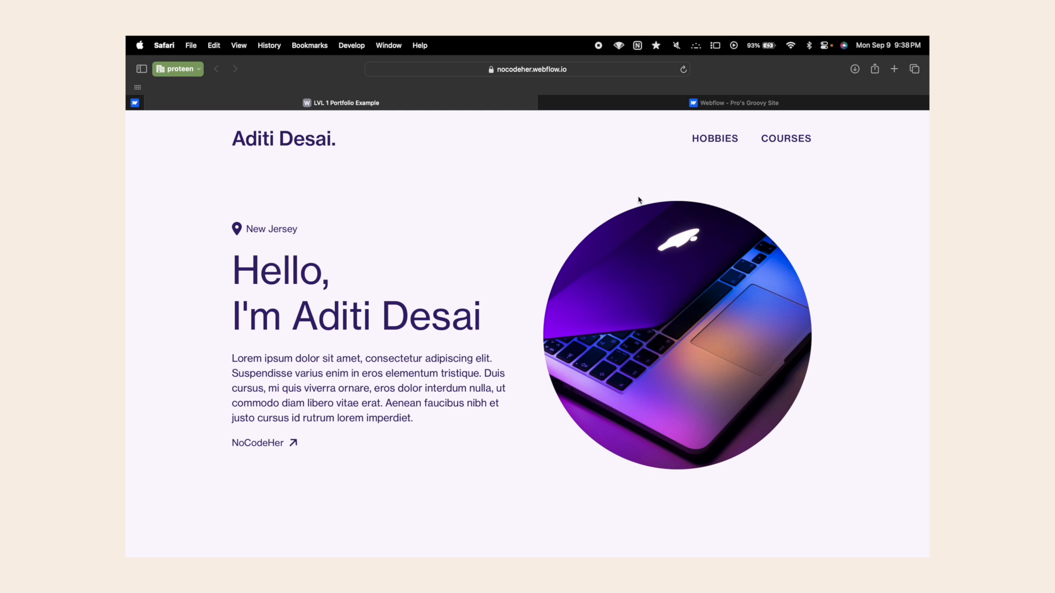
click(677, 106)
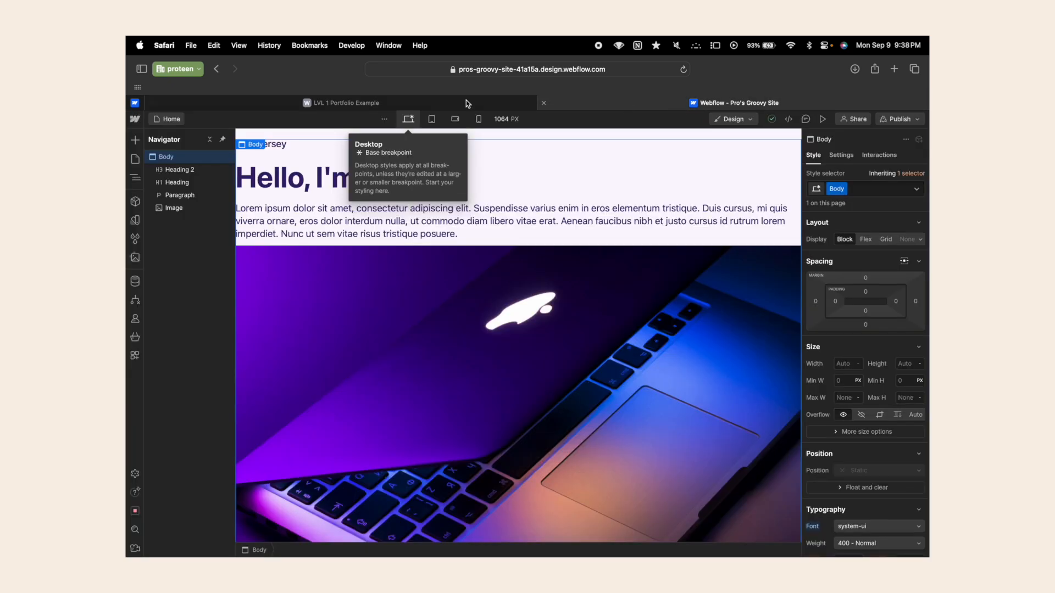
Add a Div Block at the start of the Body and nest both headings and the paragraph inside it.
click(136, 141)
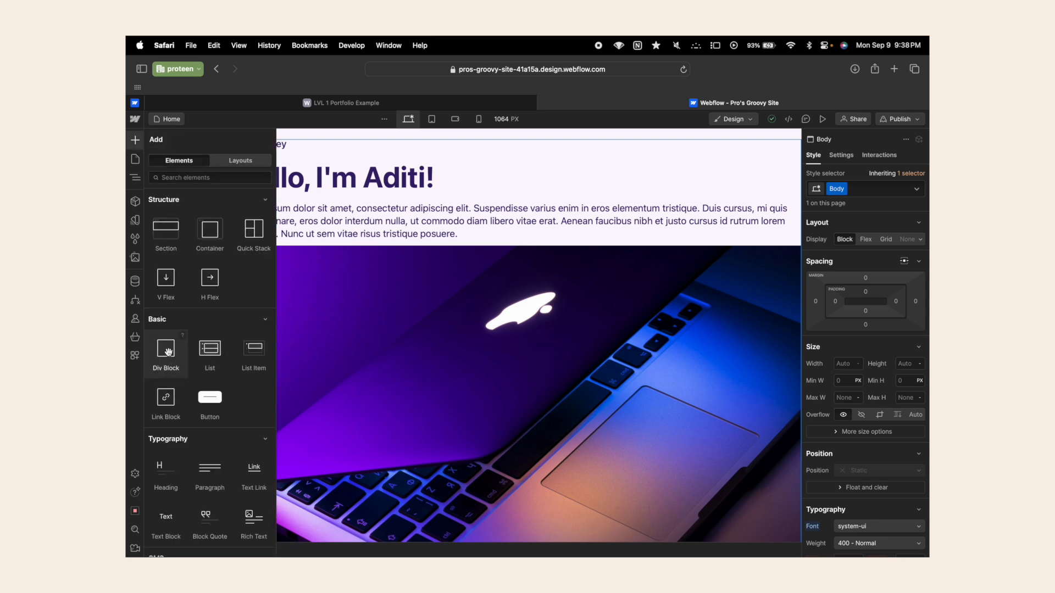
drag(171, 351, 206, 169)
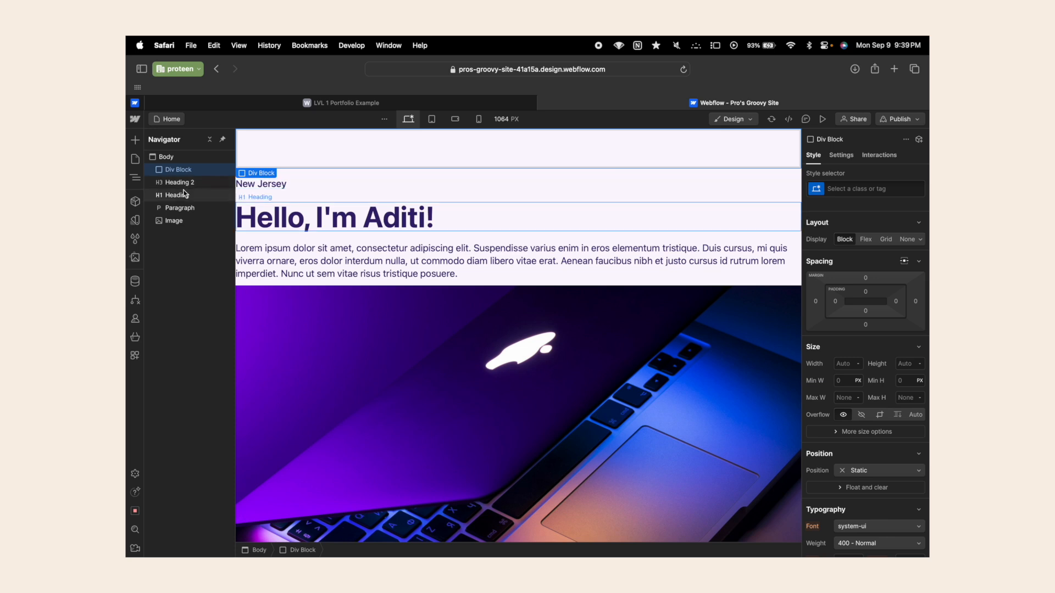
click(363, 104)
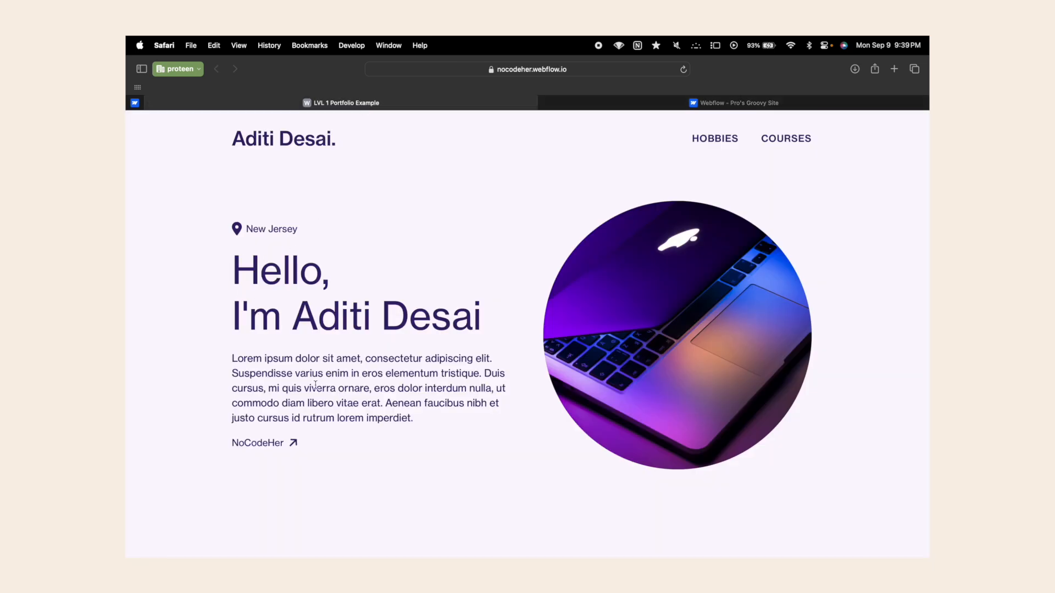
click(614, 103)
drag(174, 185, 202, 212)
click(174, 194)
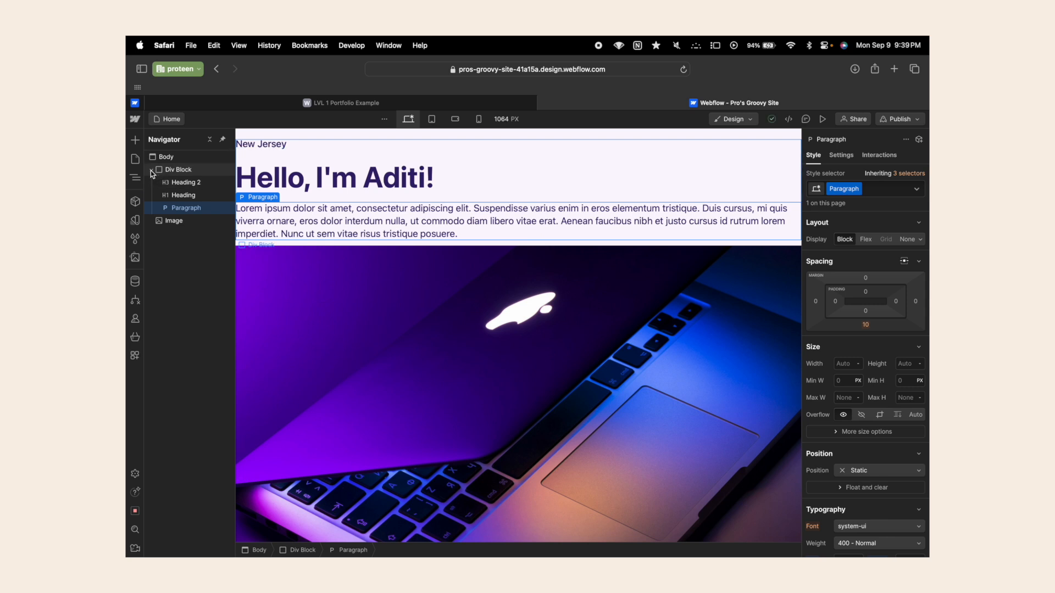
click(150, 171)
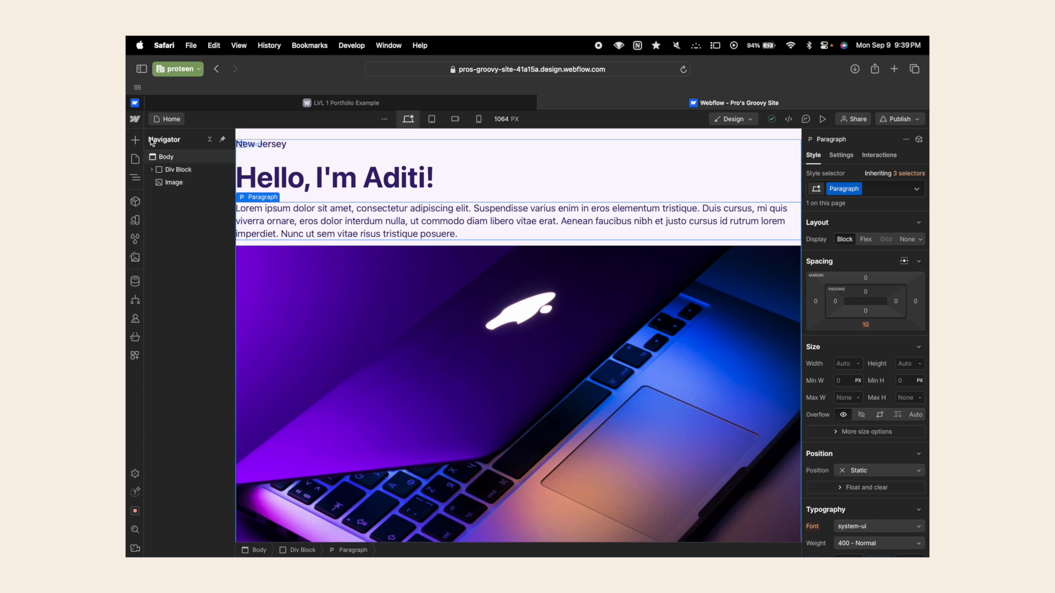
Add a second Div Block below the text Div Block and nest the laptop image inside it.
click(135, 140)
drag(159, 359, 176, 196)
click(153, 182)
scroll(410, 302, up, 3)
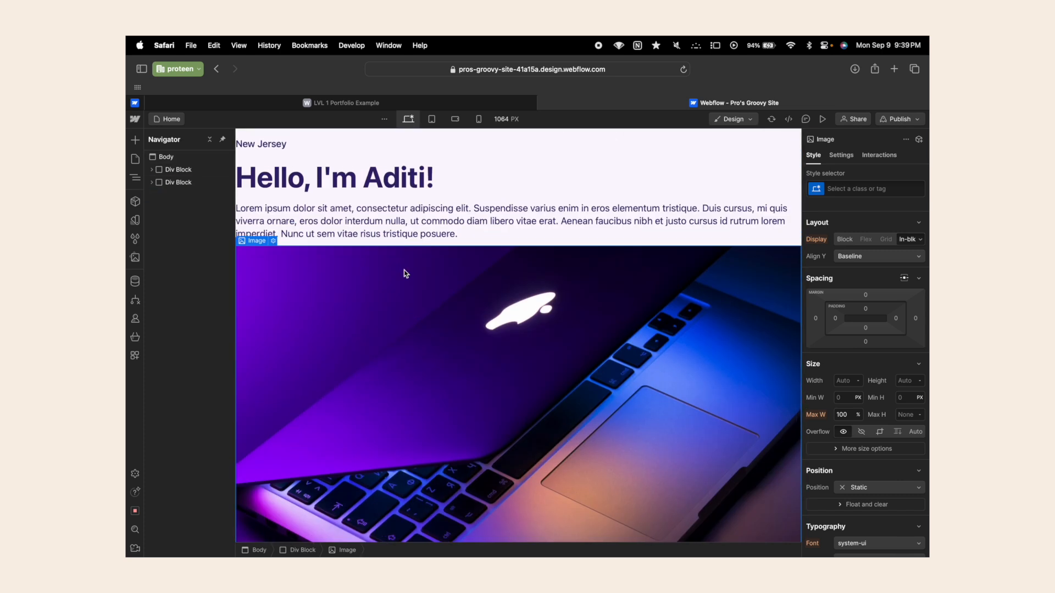
click(152, 169)
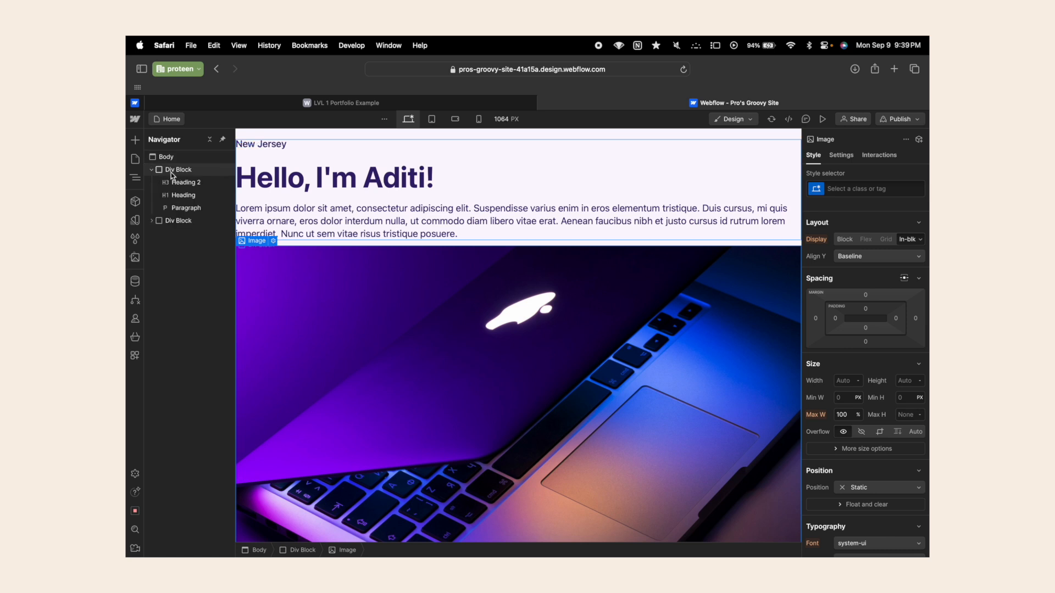
click(151, 170)
Compare with the portfolio example, add an outer Div Block at the start of the Body, and nest the text and image Div Blocks in it.
click(330, 103)
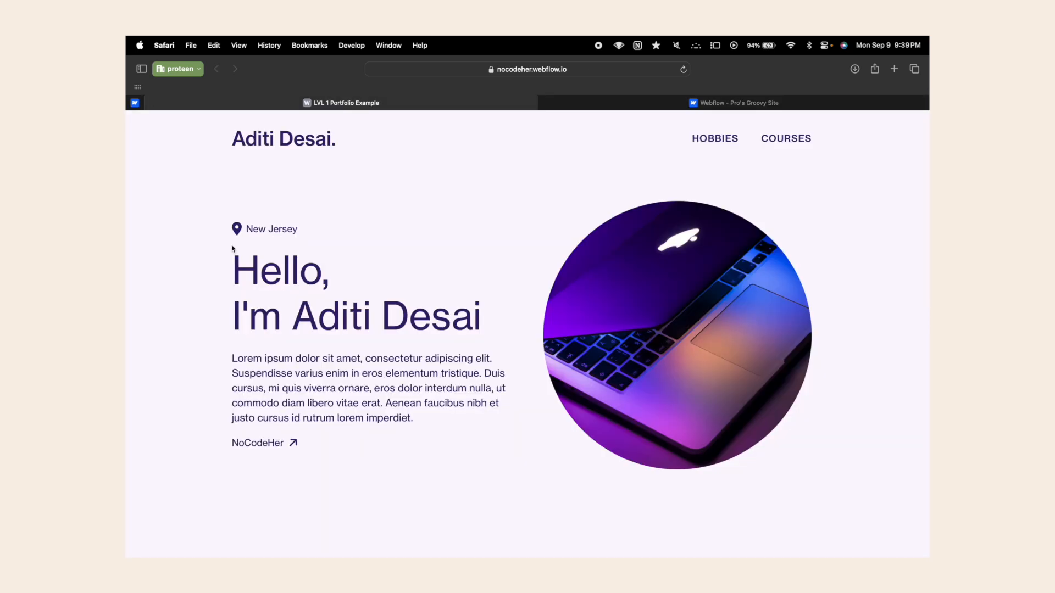
drag(218, 225, 312, 422)
click(461, 474)
click(677, 103)
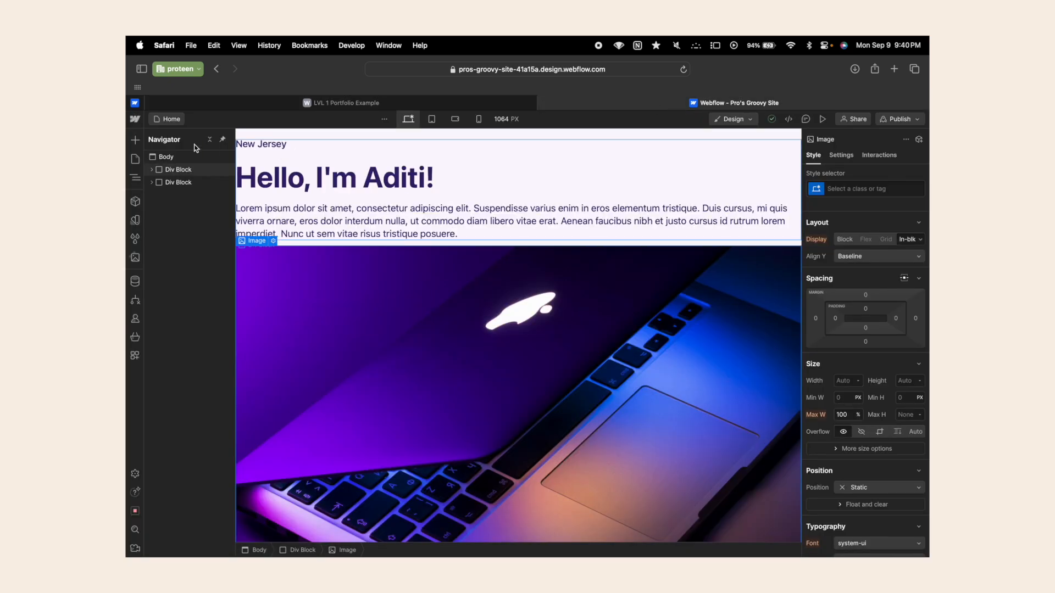
click(135, 140)
drag(158, 365, 179, 166)
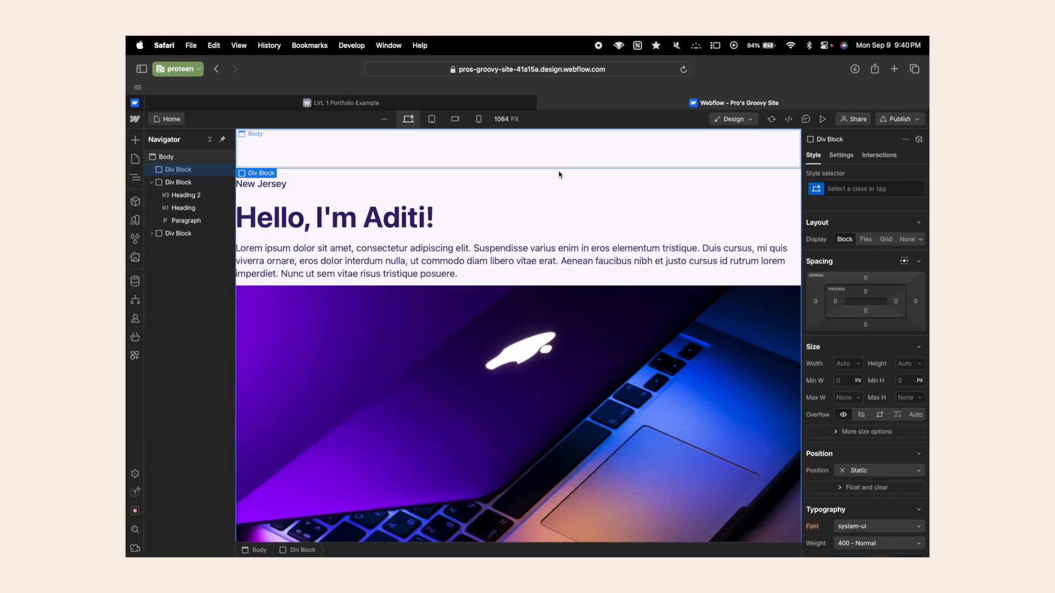
click(151, 183)
mouse_move(187, 182)
mouse_down()
mouse_move(195, 168)
mouse_move(185, 201)
mouse_up()
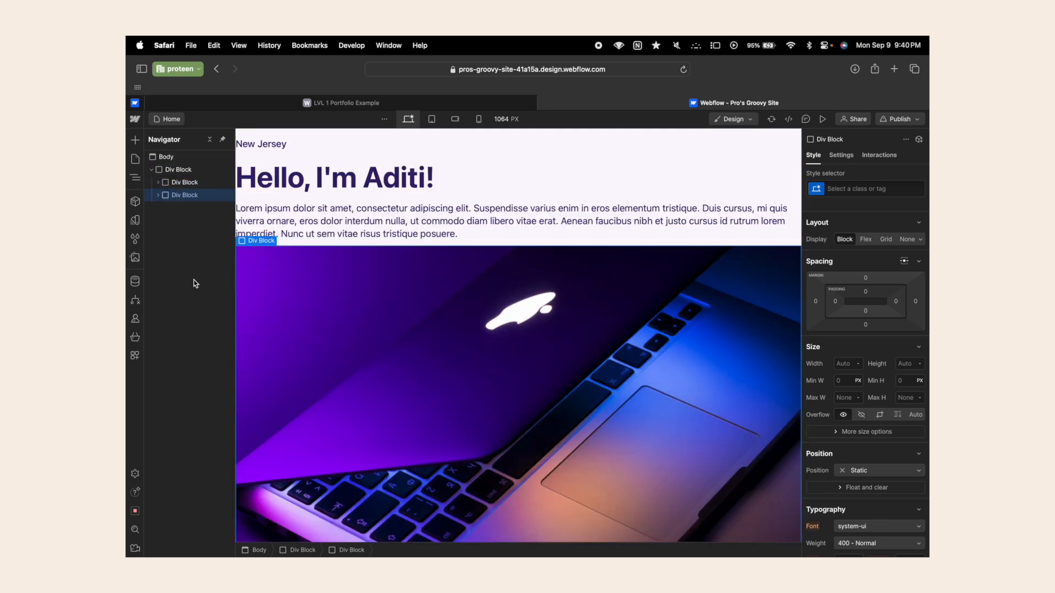
Try the Flex display on the outer Div Block with both nested blocks expanded, and undo it.
click(193, 172)
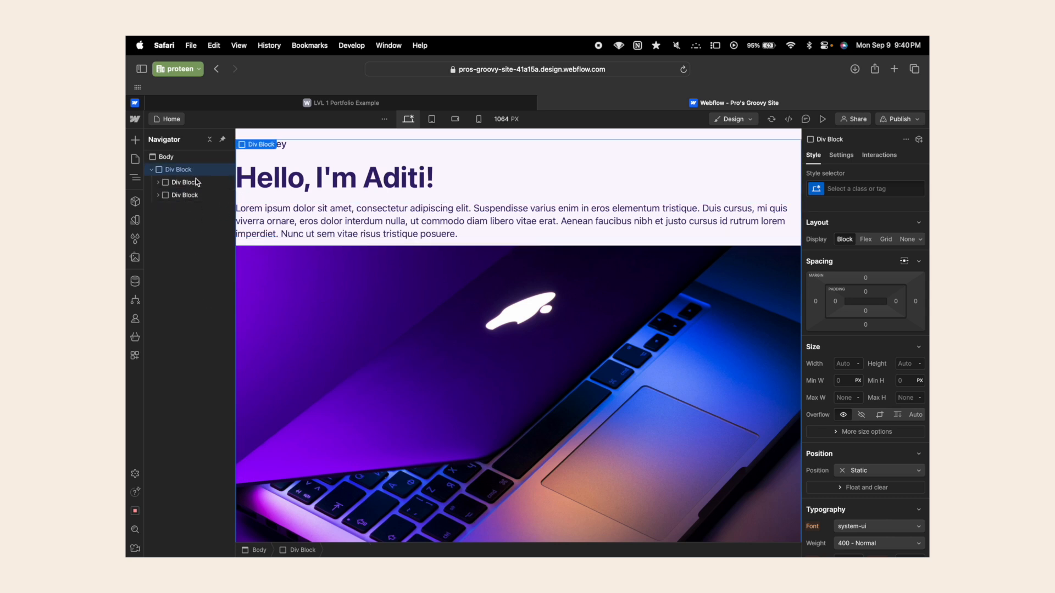
click(158, 182)
click(158, 233)
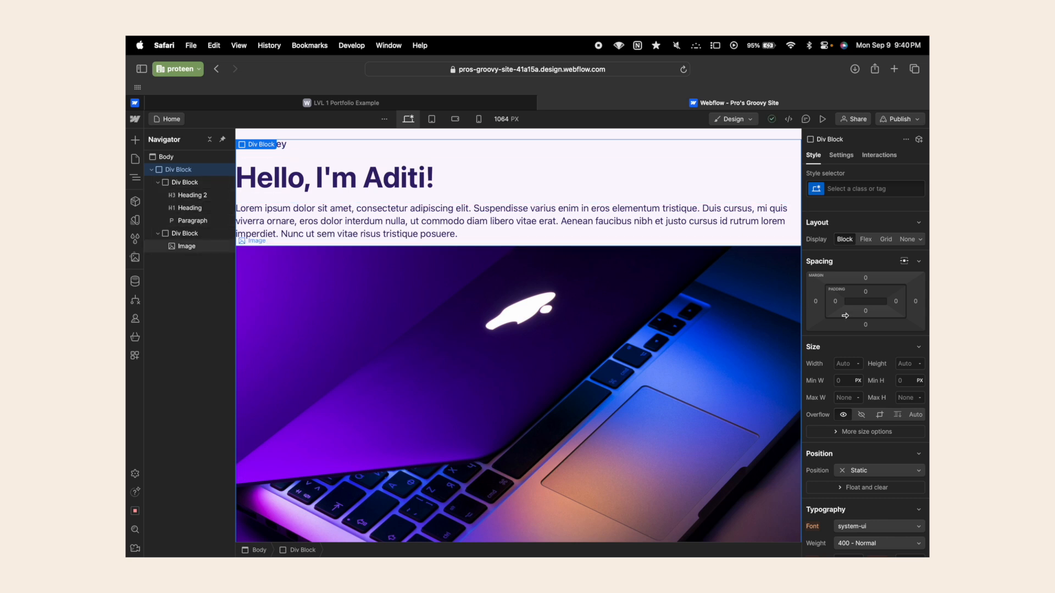
click(866, 240)
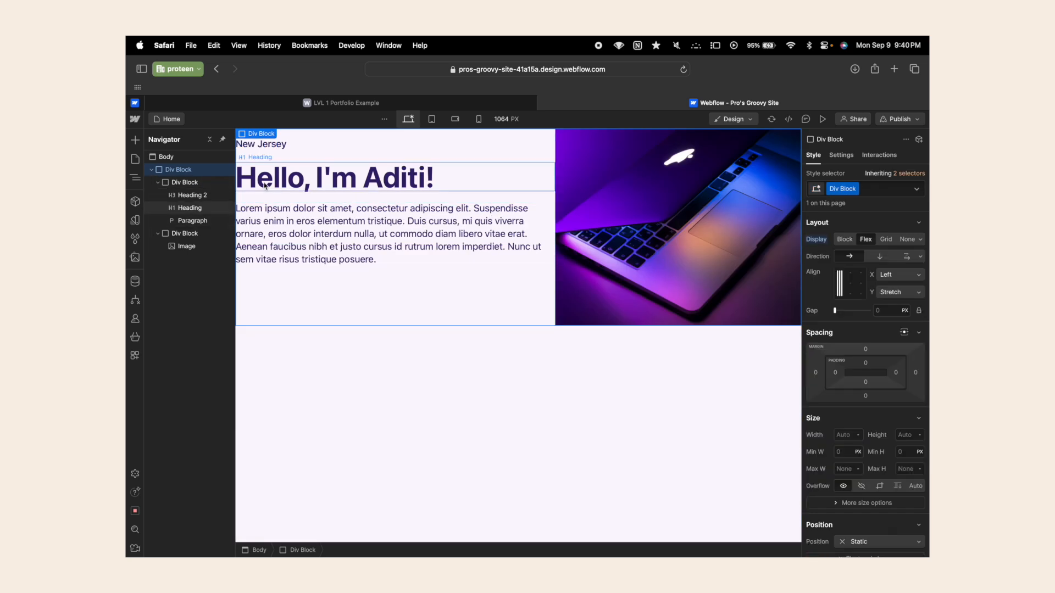
key(super+z)
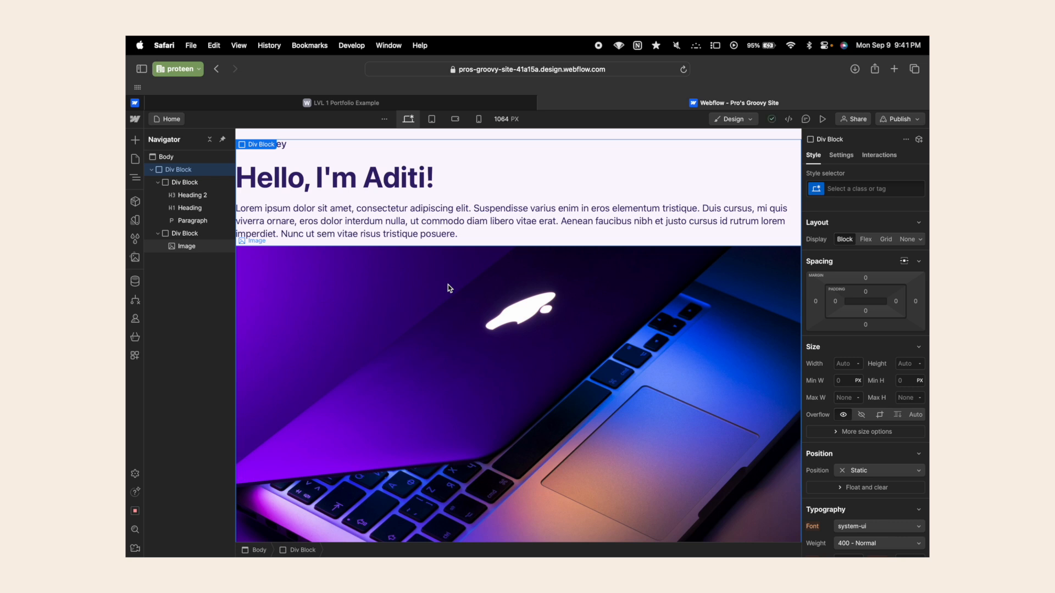
Set the font size of the lorem ipsum paragraph to 20 px.
click(193, 220)
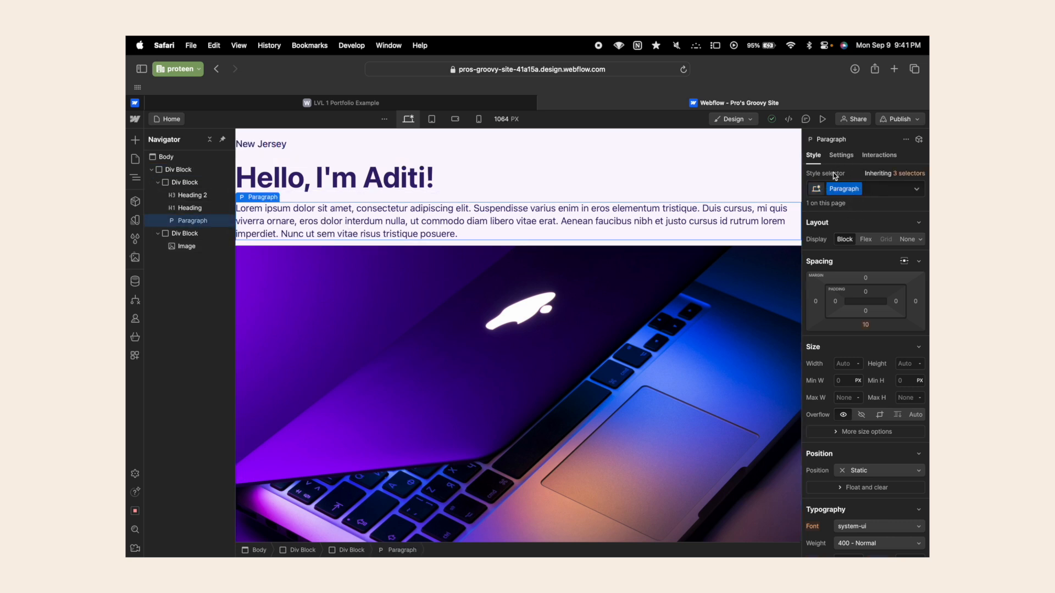
scroll(849, 197, up, 5)
scroll(803, 149, down, 5)
scroll(818, 334, down, 5)
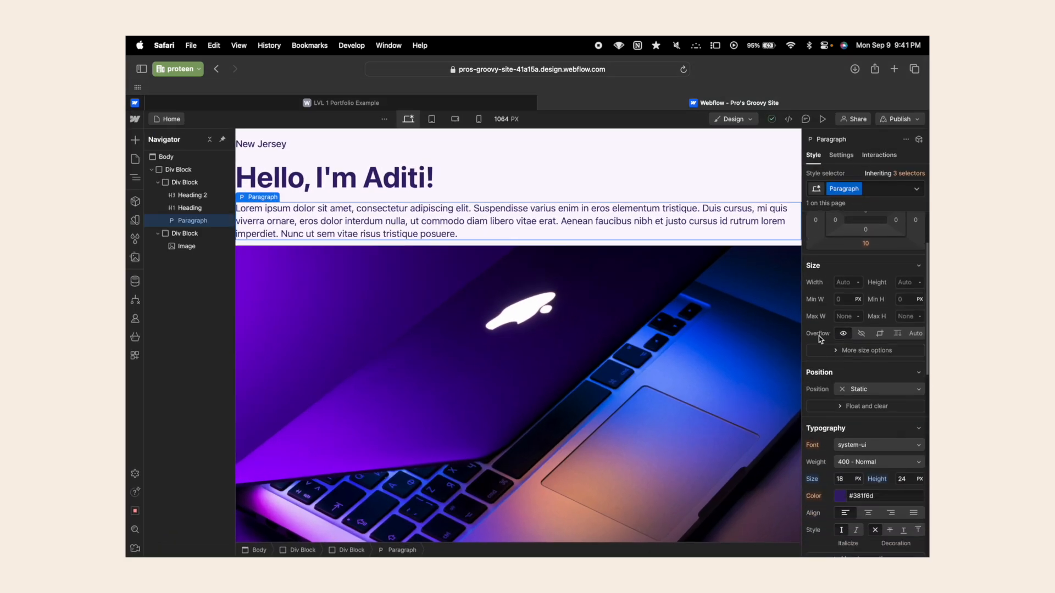
click(848, 411)
text(20)
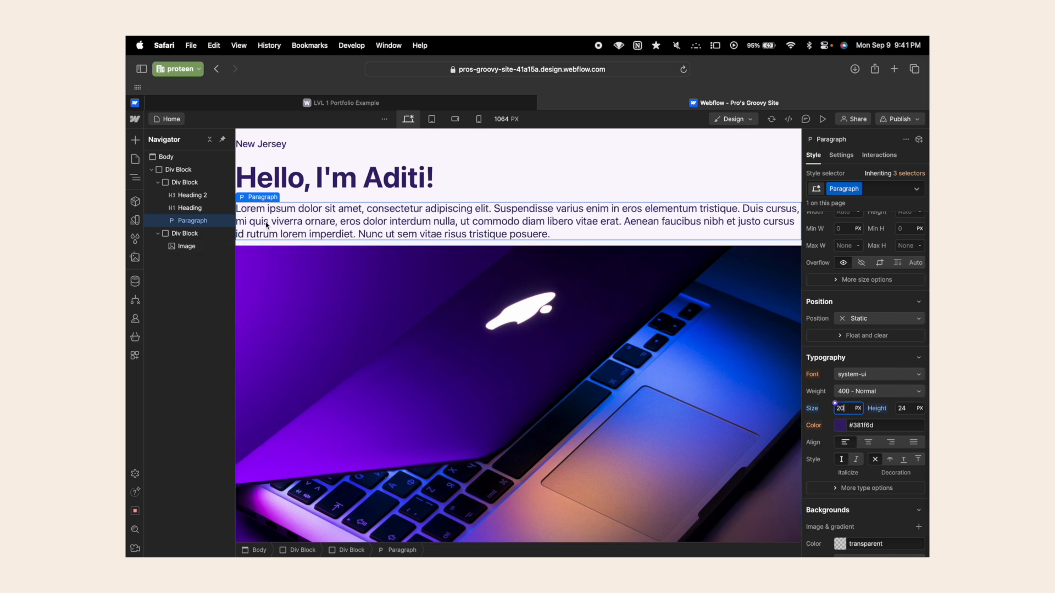
Add a second paragraph below the existing one in the text Div Block and set its text color to pink #ff0669.
click(135, 140)
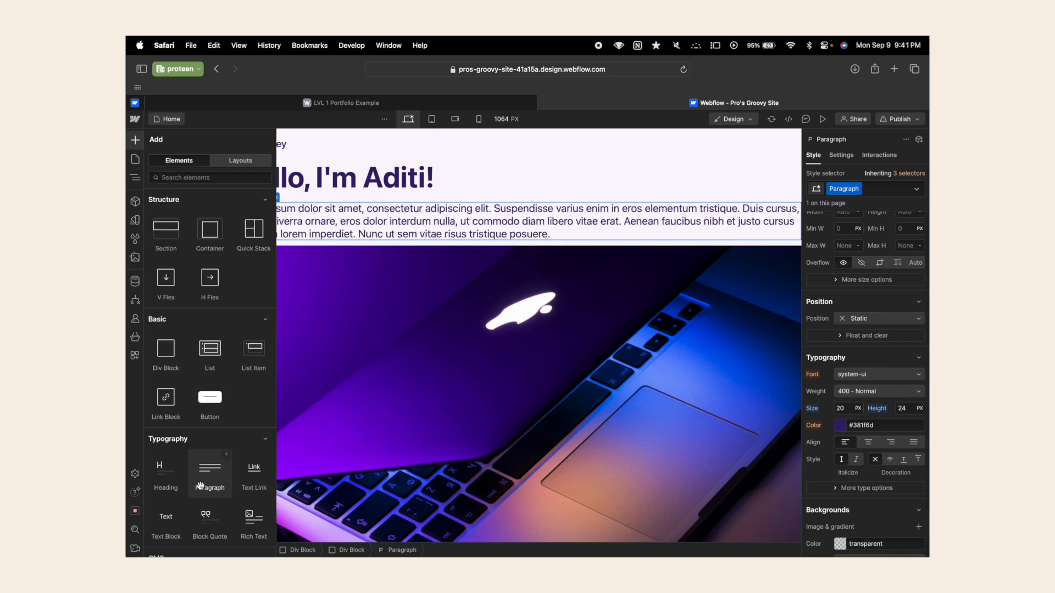
drag(210, 471, 187, 233)
click(179, 225)
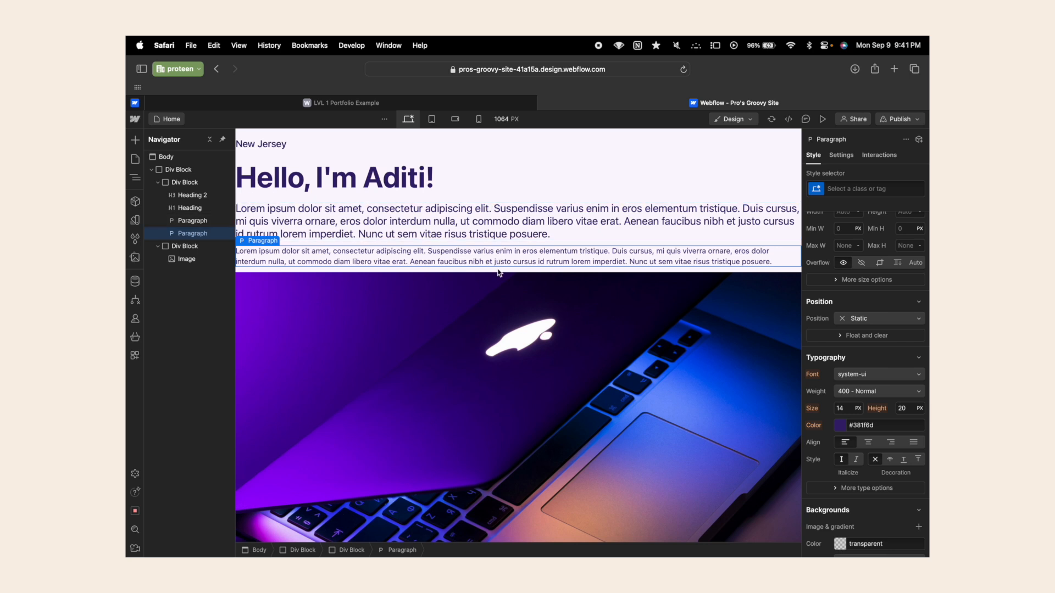
click(841, 426)
click(847, 421)
click(846, 428)
click(887, 320)
drag(903, 340, 922, 240)
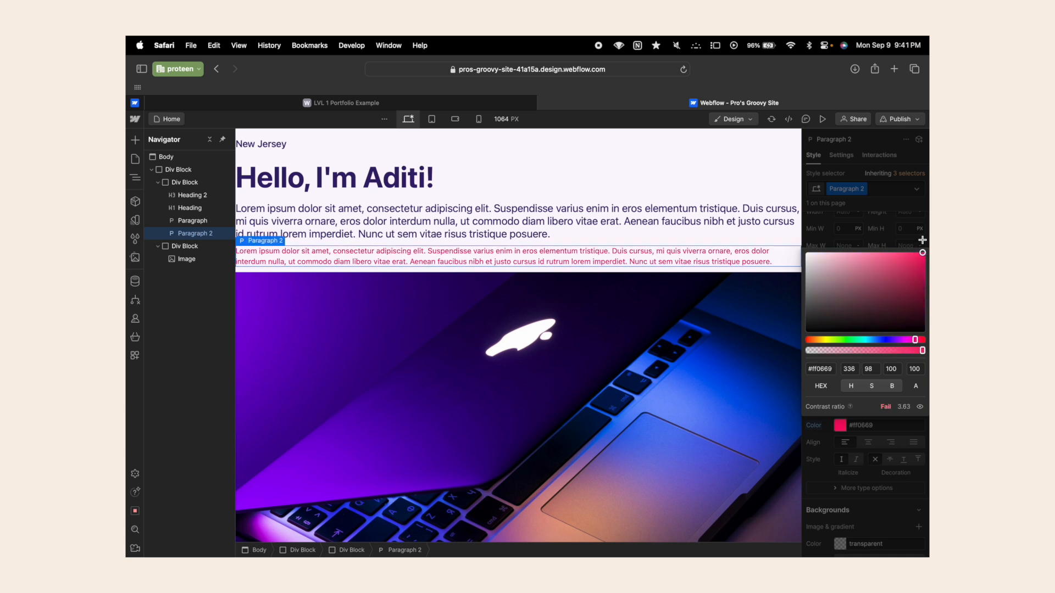
click(876, 435)
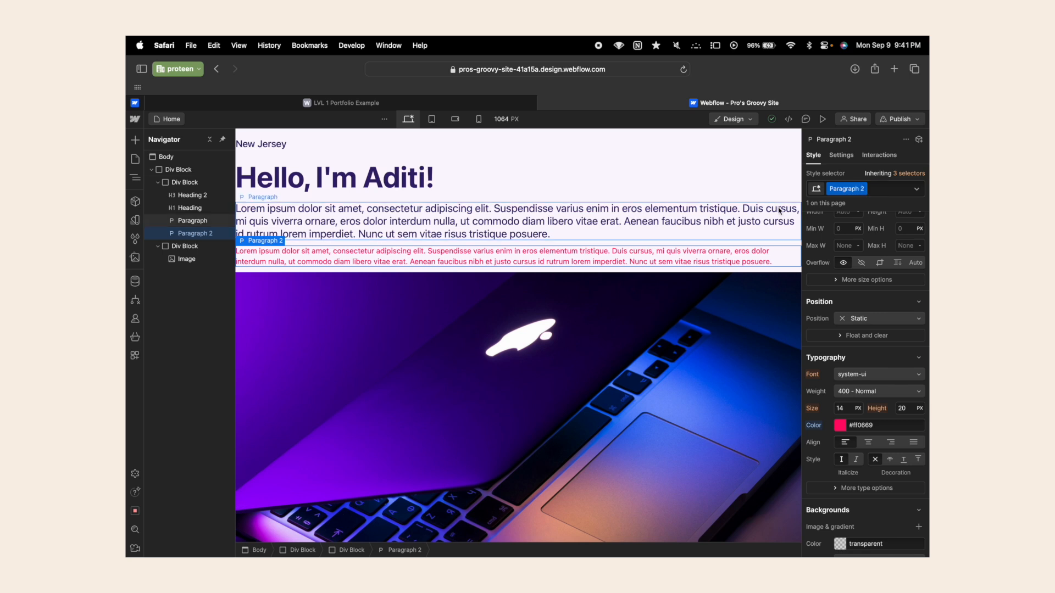
Remove the Paragraph 2 class from the second paragraph and apply the existing Paragraph class to it.
click(867, 190)
click(851, 226)
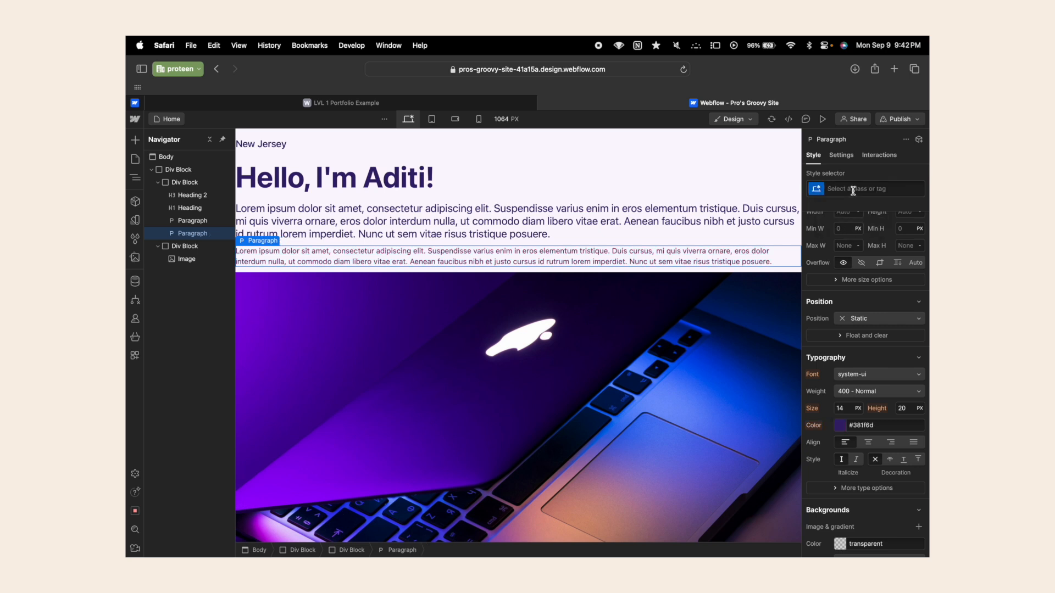
click(852, 191)
text(parag)
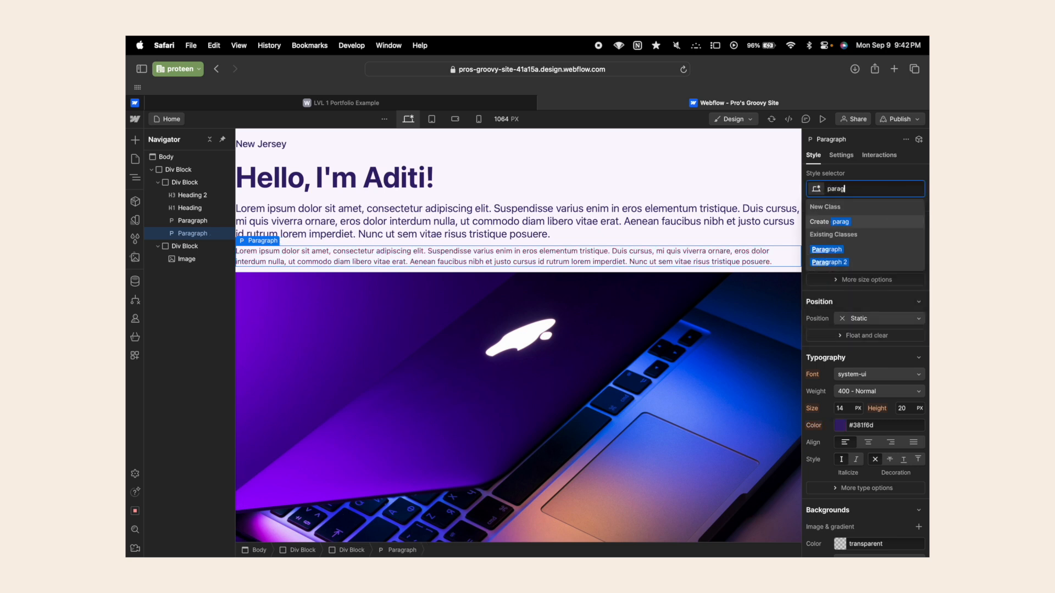
click(834, 252)
Change the Paragraph class's text color to #341e63 through the first paragraph, undoing a further trial color.
click(423, 224)
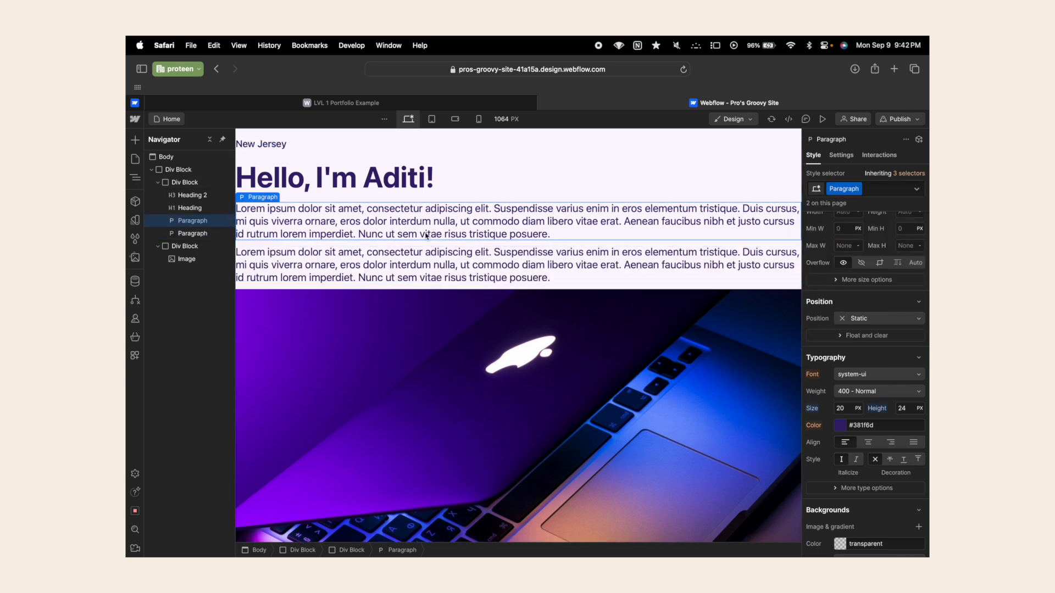
click(840, 426)
mouse_move(888, 295)
mouse_down()
mouse_move(864, 258)
mouse_move(864, 273)
mouse_move(864, 257)
mouse_move(914, 300)
mouse_move(844, 267)
mouse_move(889, 301)
mouse_up()
click(882, 243)
key(super+z)
Delete the second lorem ipsum paragraph from the text Div Block.
click(610, 278)
key(Delete)
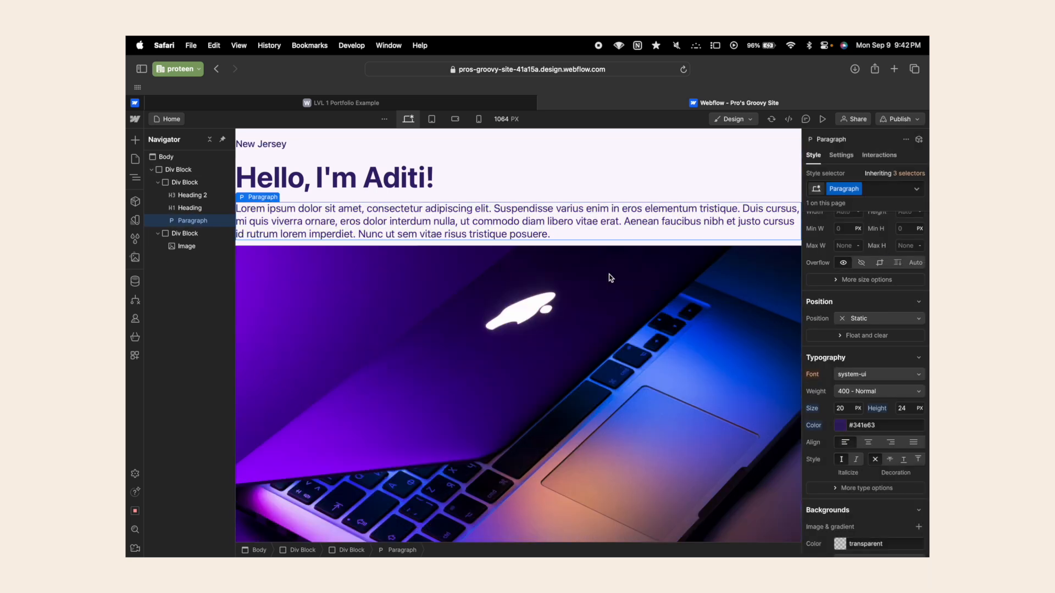
Create a class named "parent" on the outer Div Block that holds the text and image blocks.
click(176, 171)
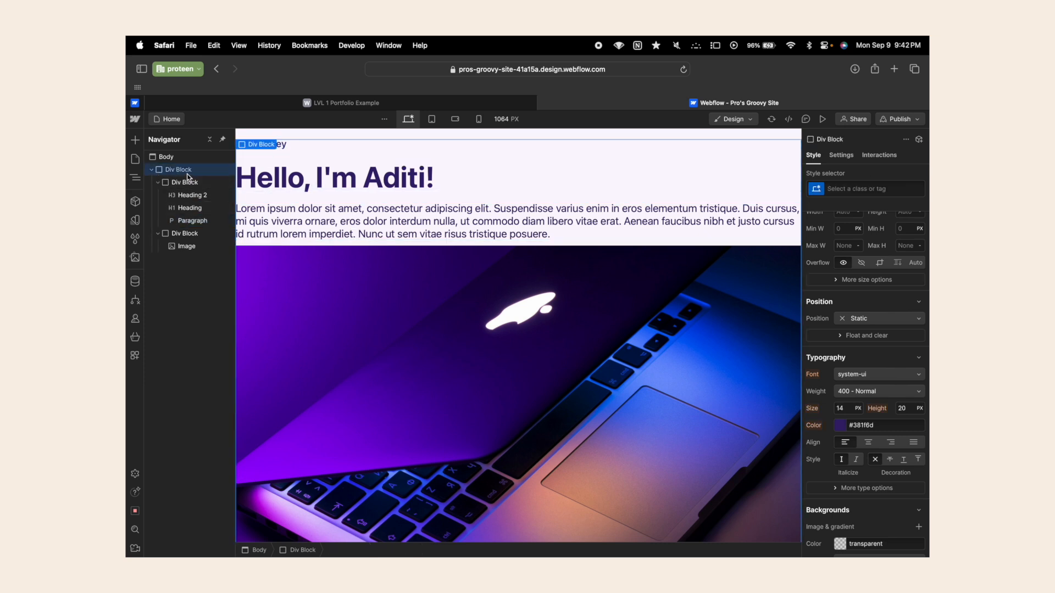
click(867, 187)
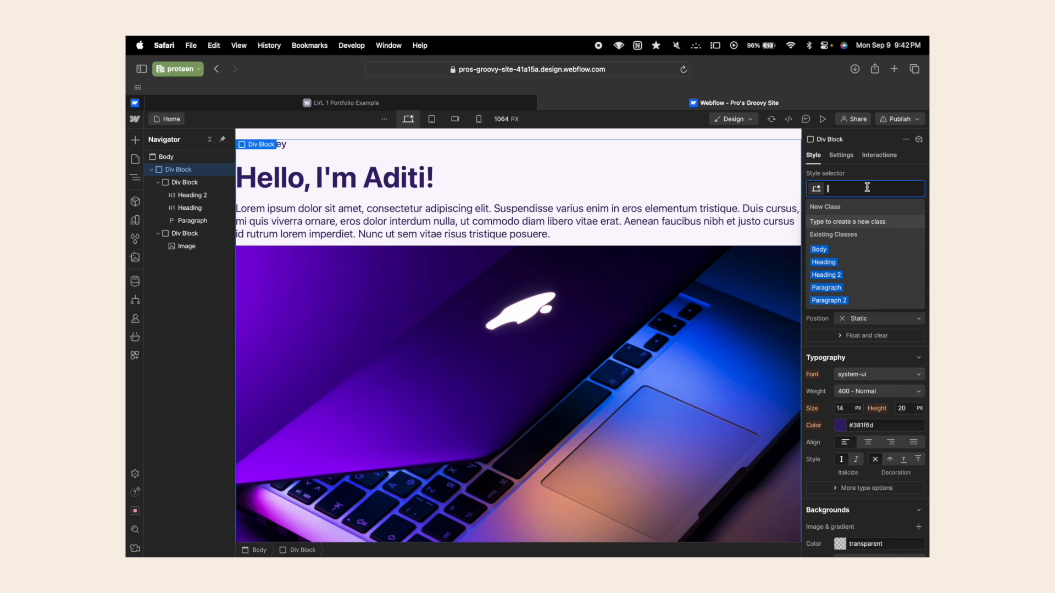
text(parent)
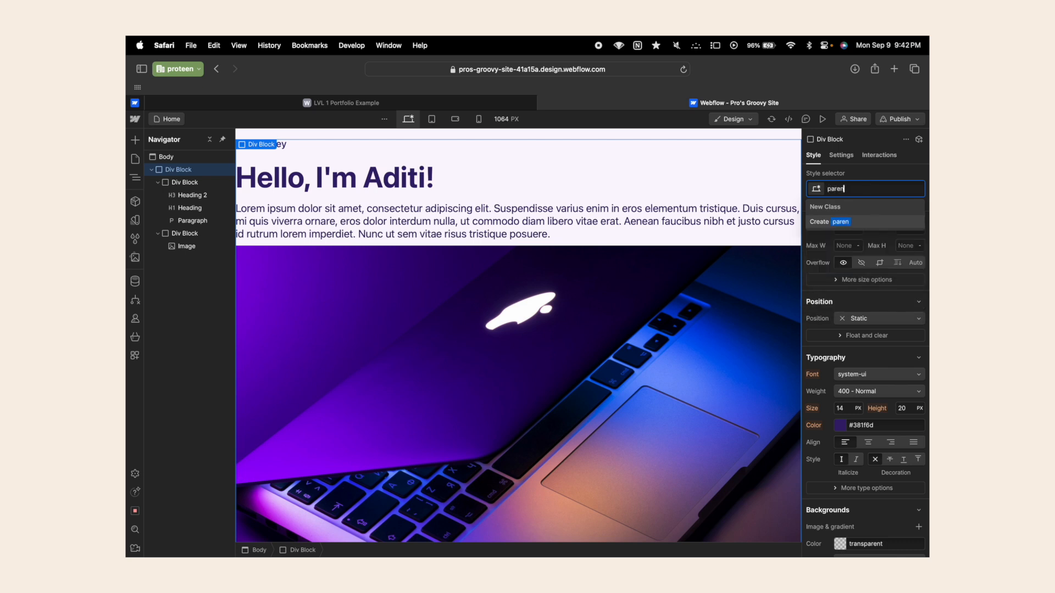
key(Return)
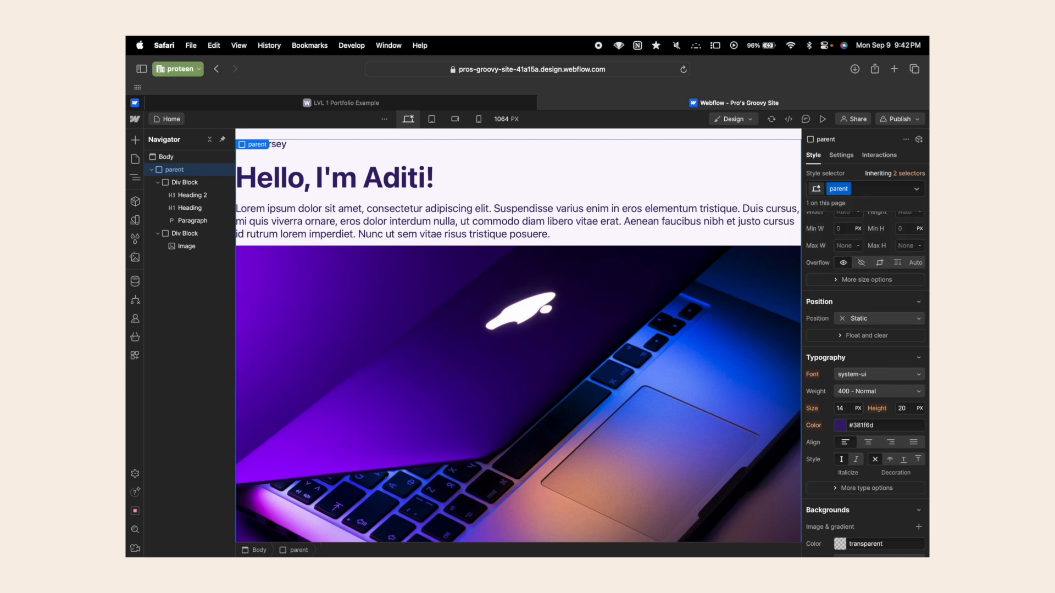
Create a class named "text" on the inner Div Block that holds the headings and the paragraph.
click(190, 184)
click(158, 183)
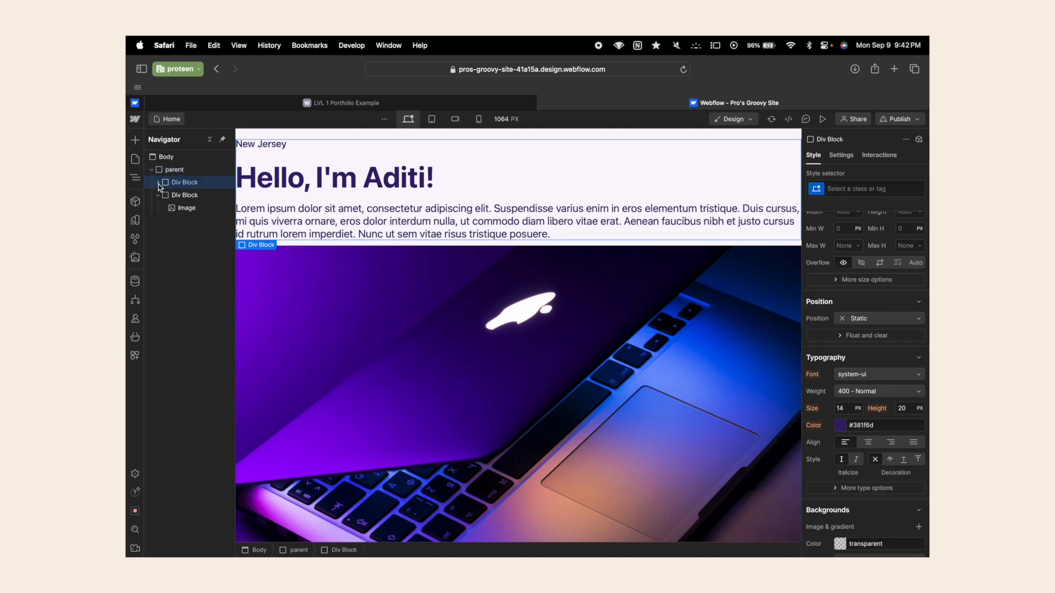
click(866, 189)
text(text)
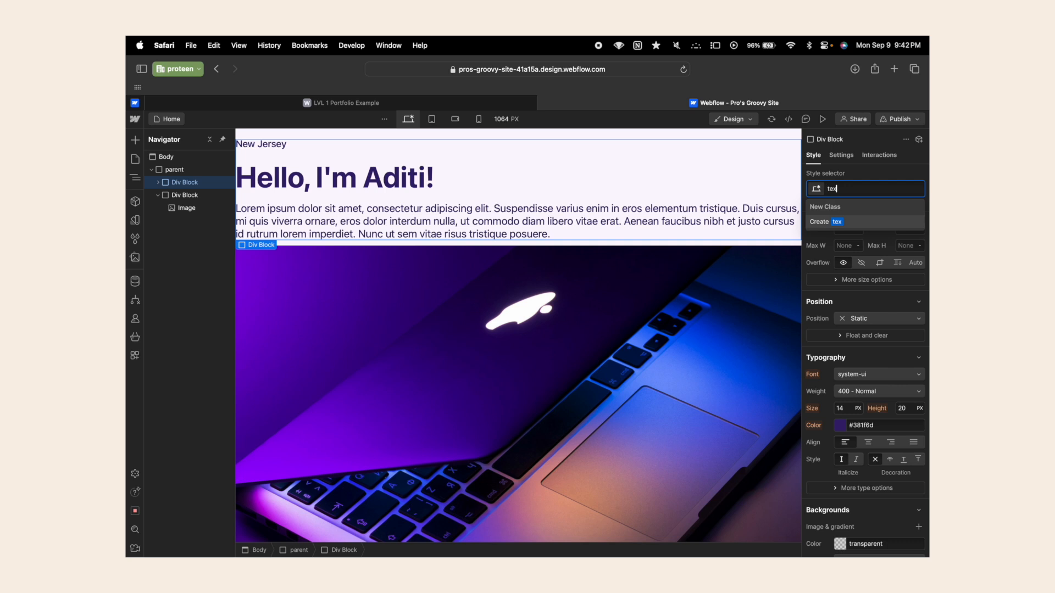
key(Return)
Create a class named "image-wrapper" on the Div Block that contains the image.
click(159, 195)
click(187, 195)
click(855, 192)
text(i)
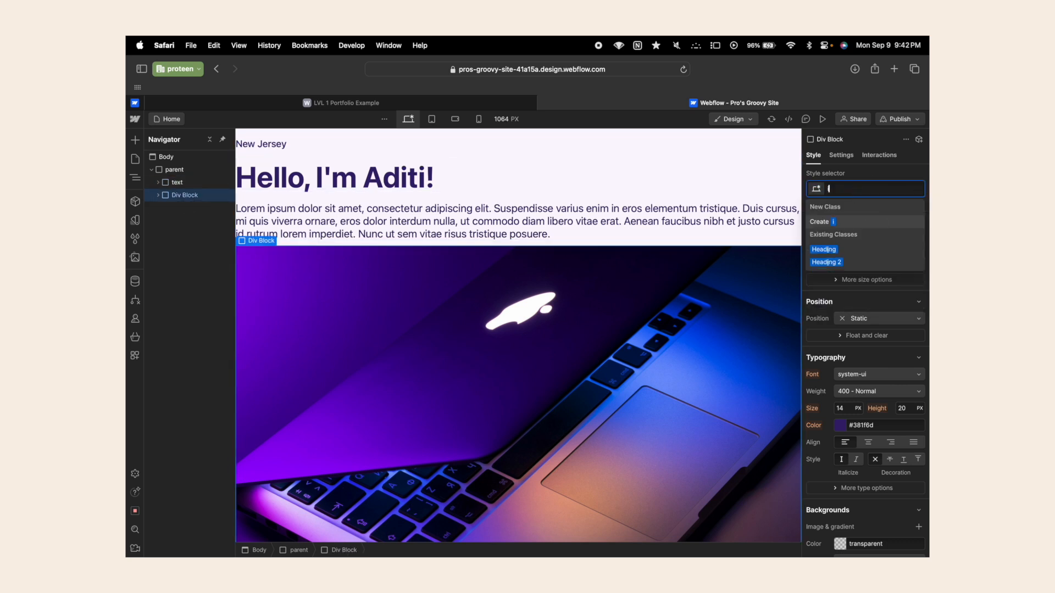
text(mage-wrapper)
key(Return)
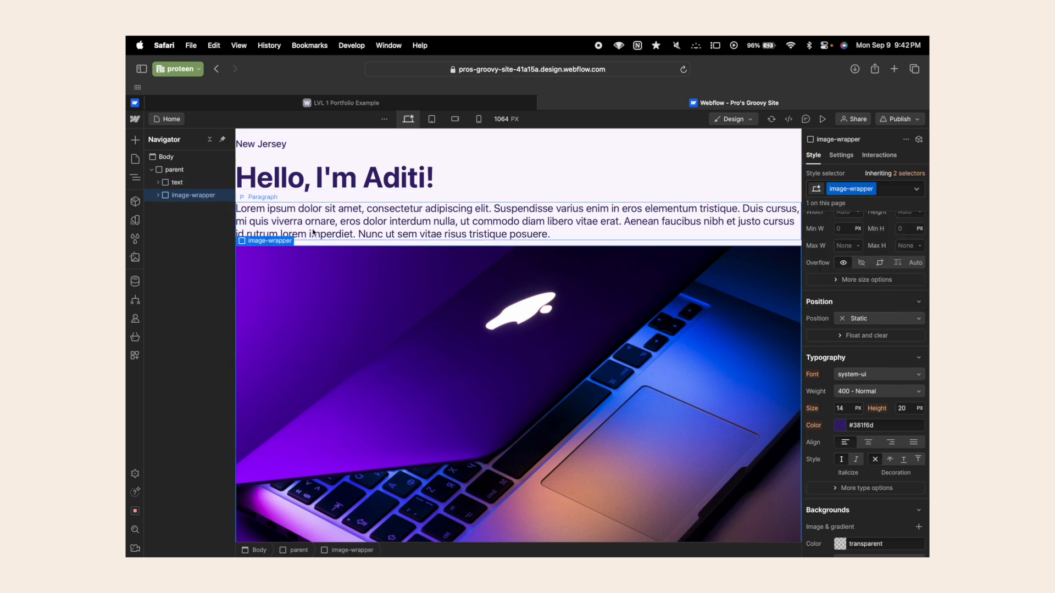
Set the parent block's display to Flex so the text and image blocks sit side by side.
click(176, 171)
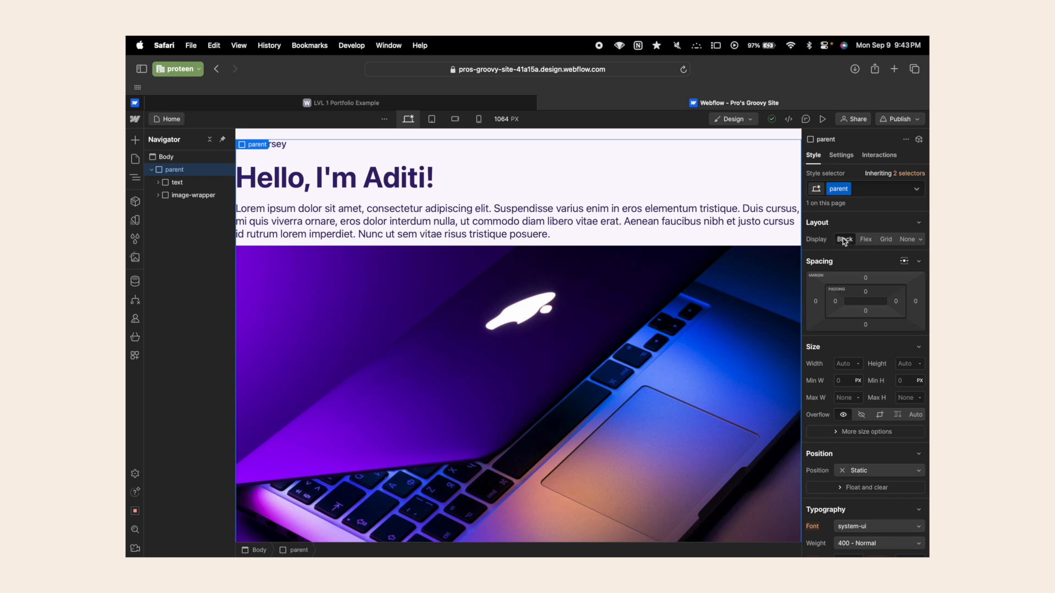
click(870, 244)
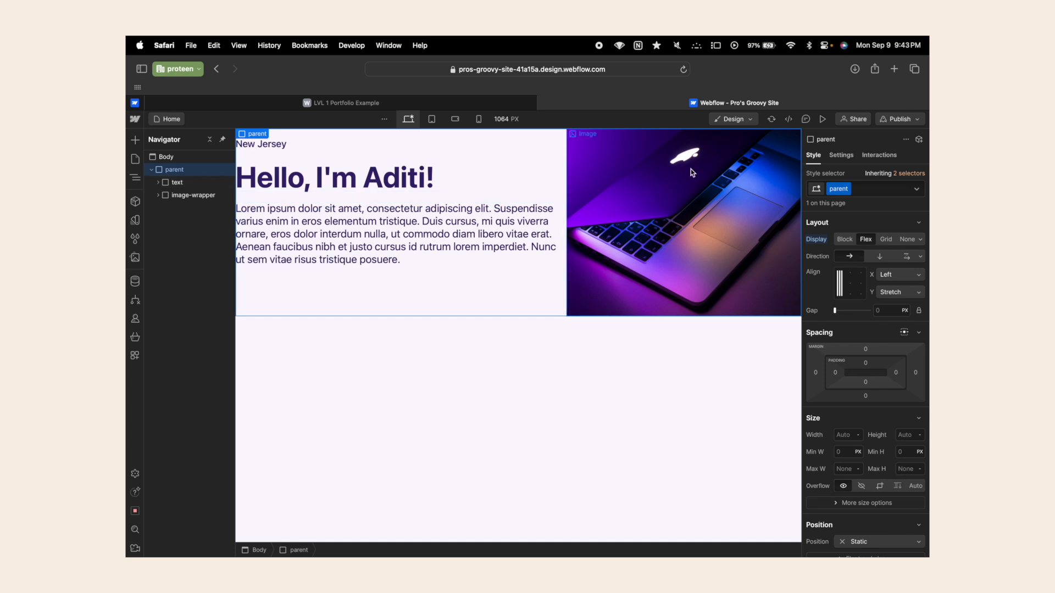
click(538, 293)
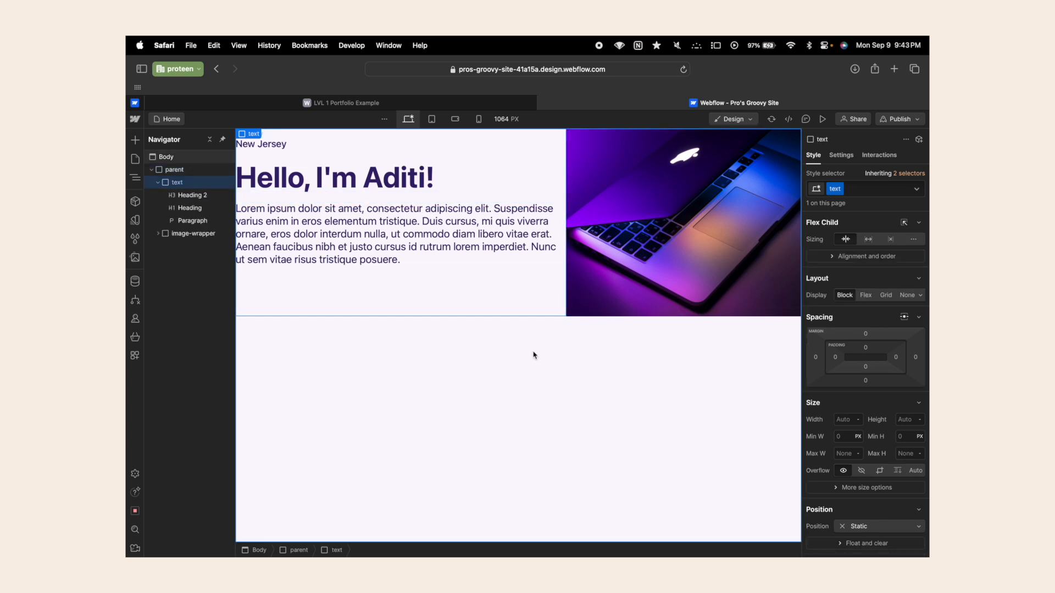
Set the gap between the parent block's flex children to 20 px.
click(174, 170)
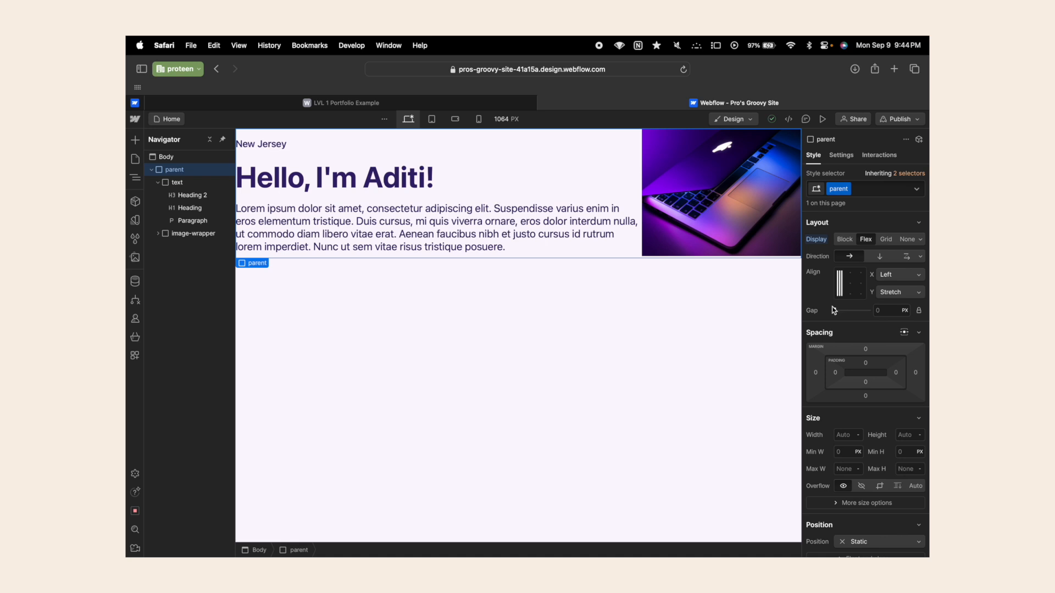
click(881, 314)
text(20)
key(Return)
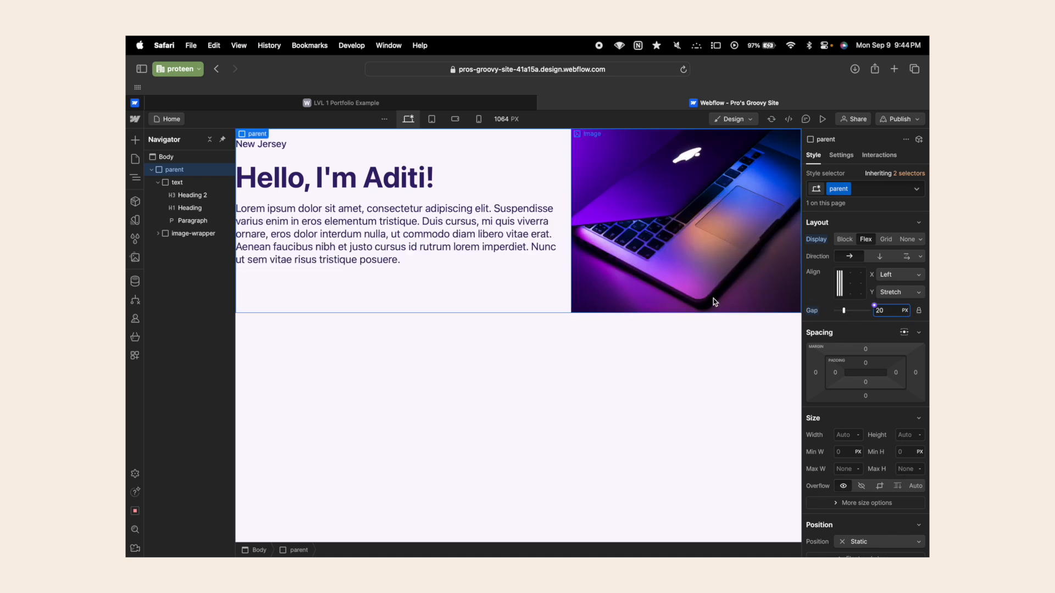
click(684, 337)
click(592, 168)
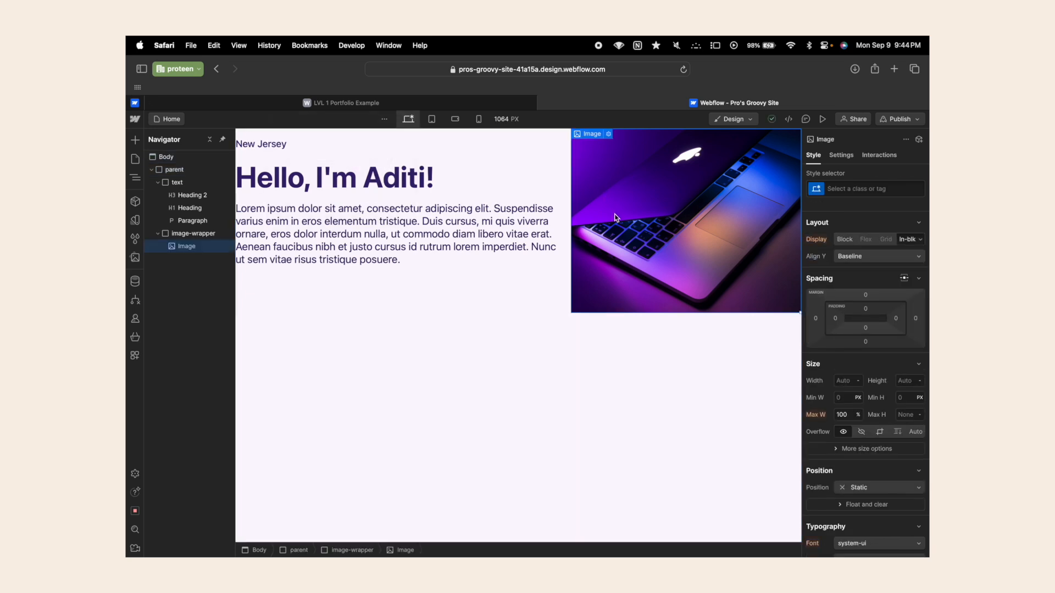
Check the image in the example portfolio, then try widths of 400 px and 1000 px on the image-wrapper block.
click(529, 104)
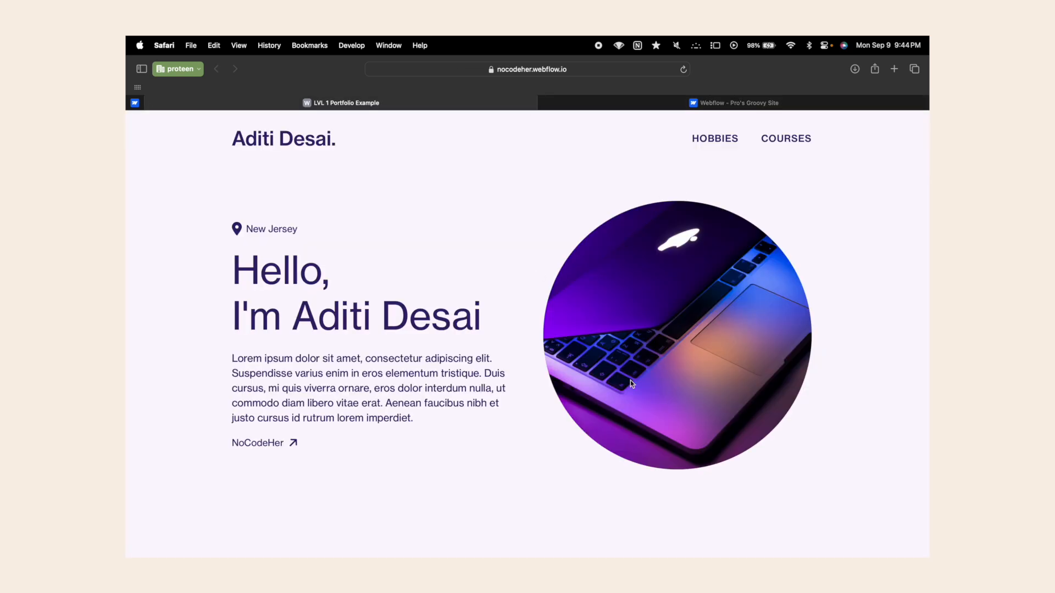
click(711, 103)
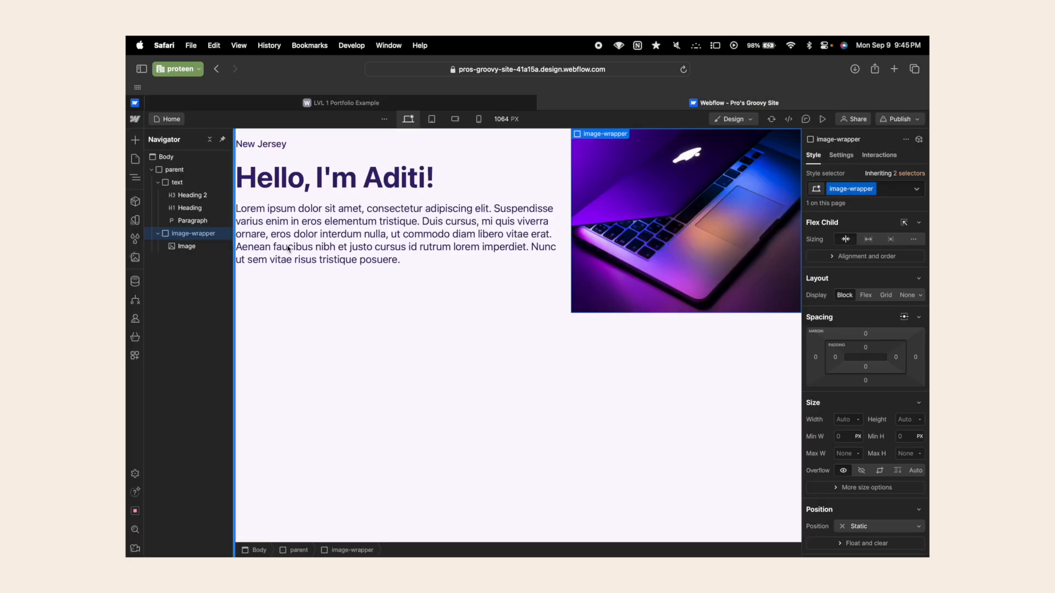
click(843, 420)
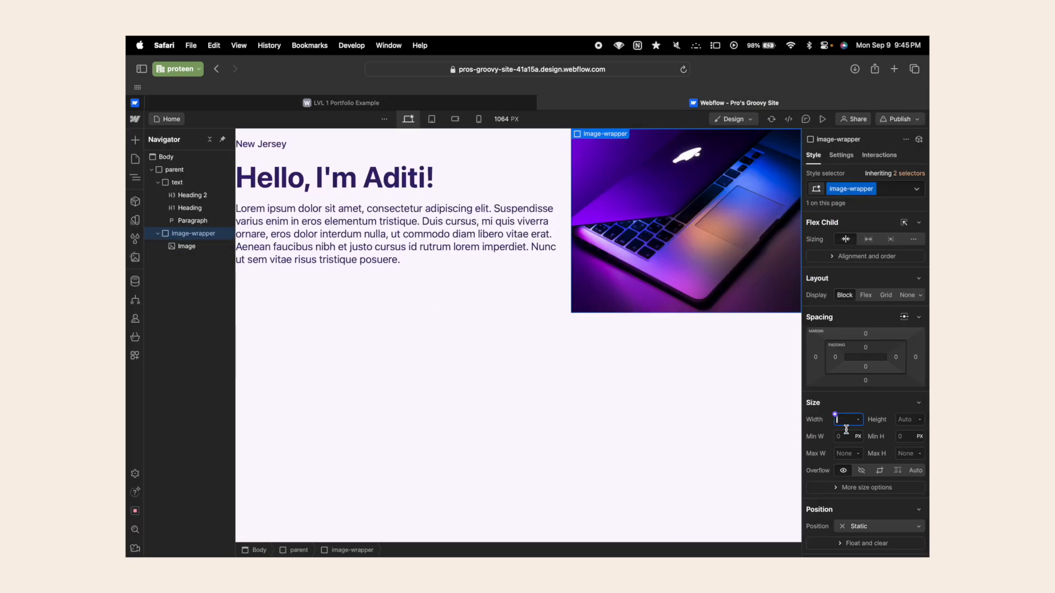
text(400)
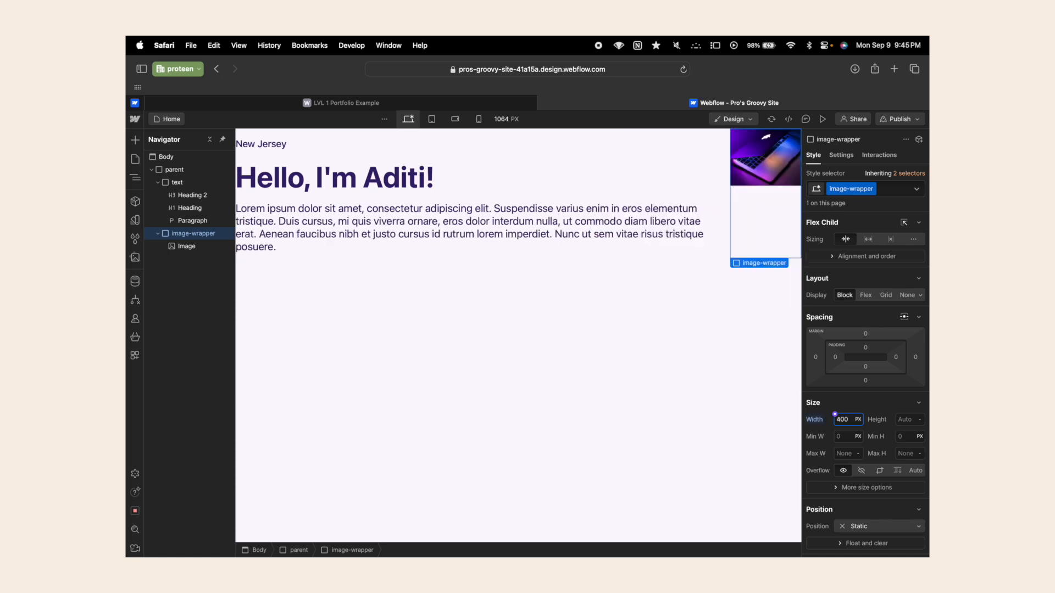
double_click(843, 417)
text(1000)
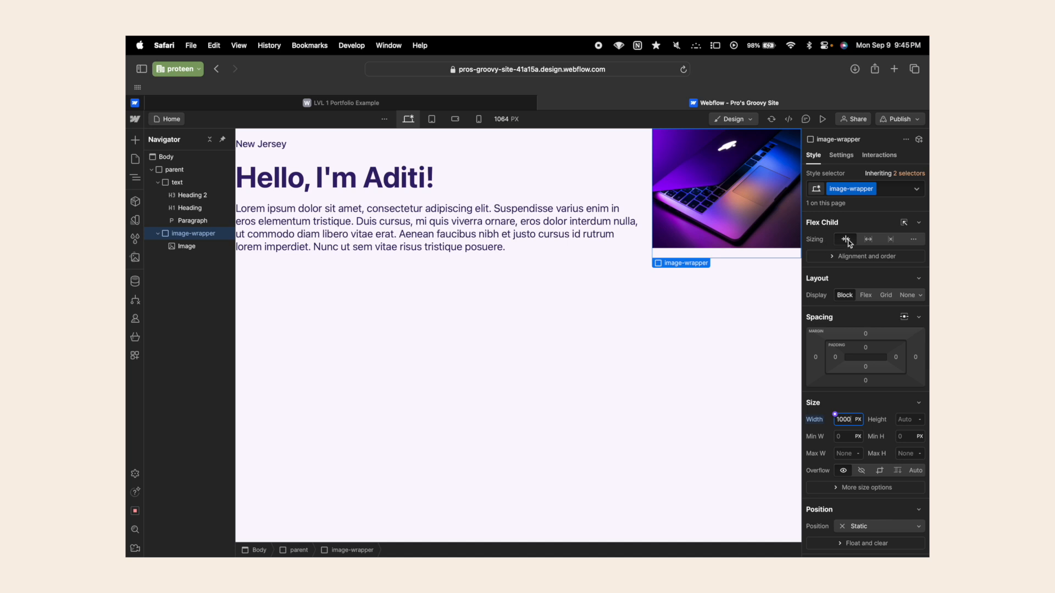
Keep the image-wrapper from shrinking or growing as a flex child, and set its width to 500 px.
click(891, 240)
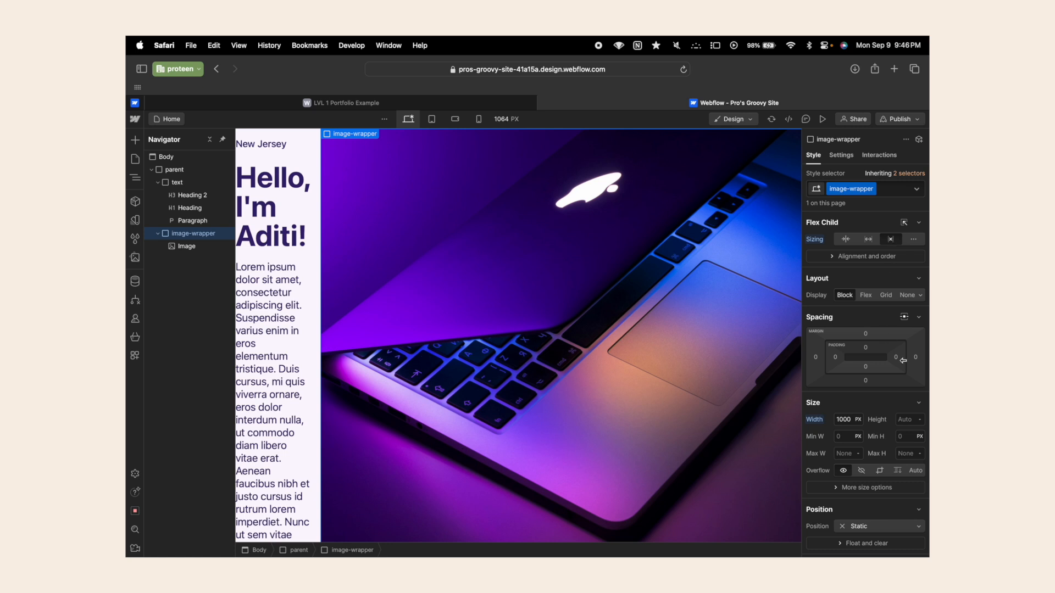
click(844, 420)
text(300)
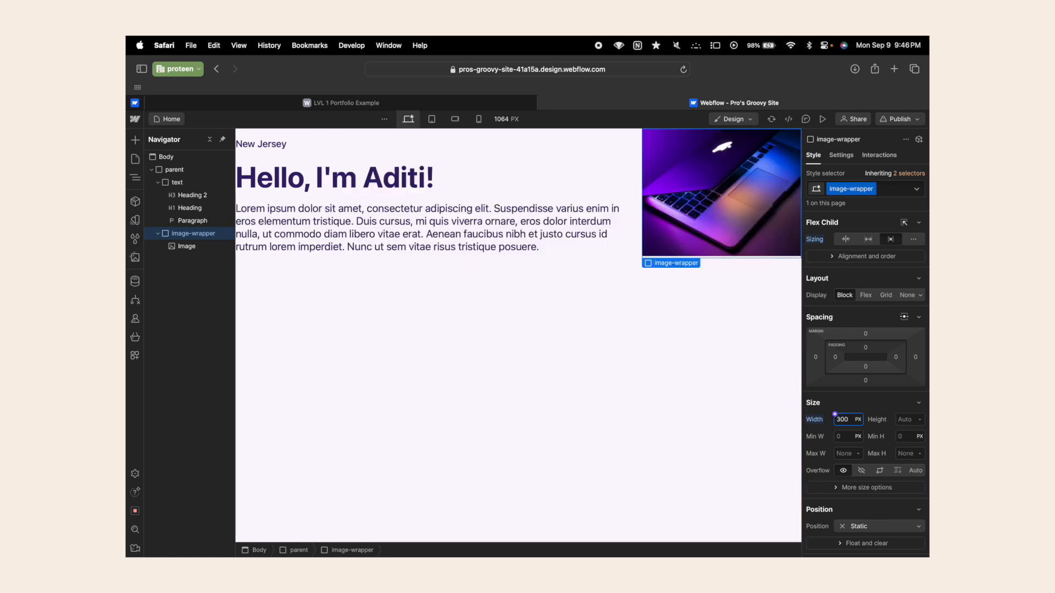
key(BackSpace)
key(BackSpace)
text(0)
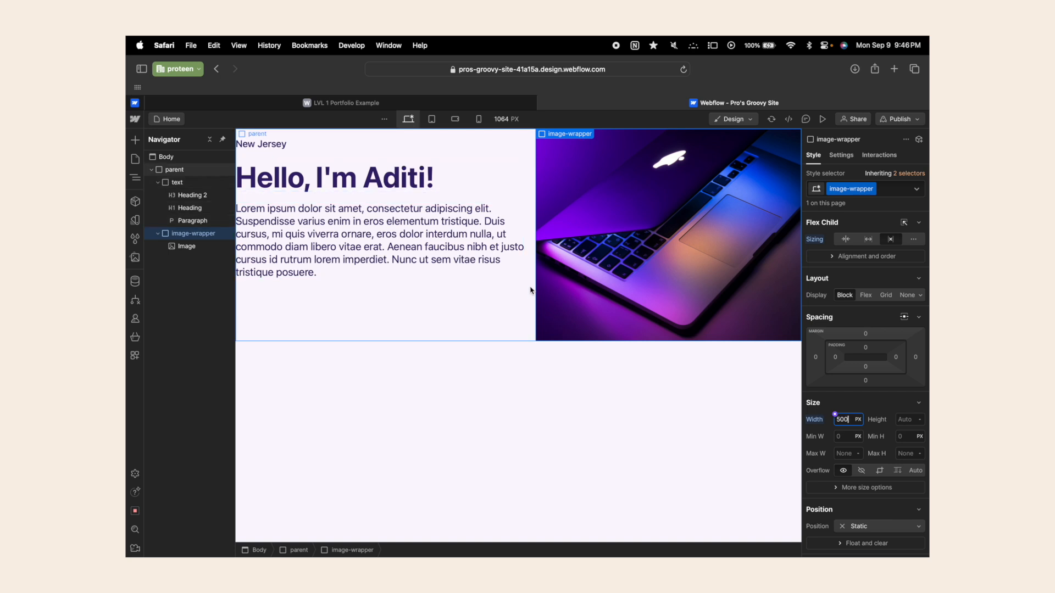
Set the parent block's vertical (Y) alignment of its flex children to Center.
click(208, 173)
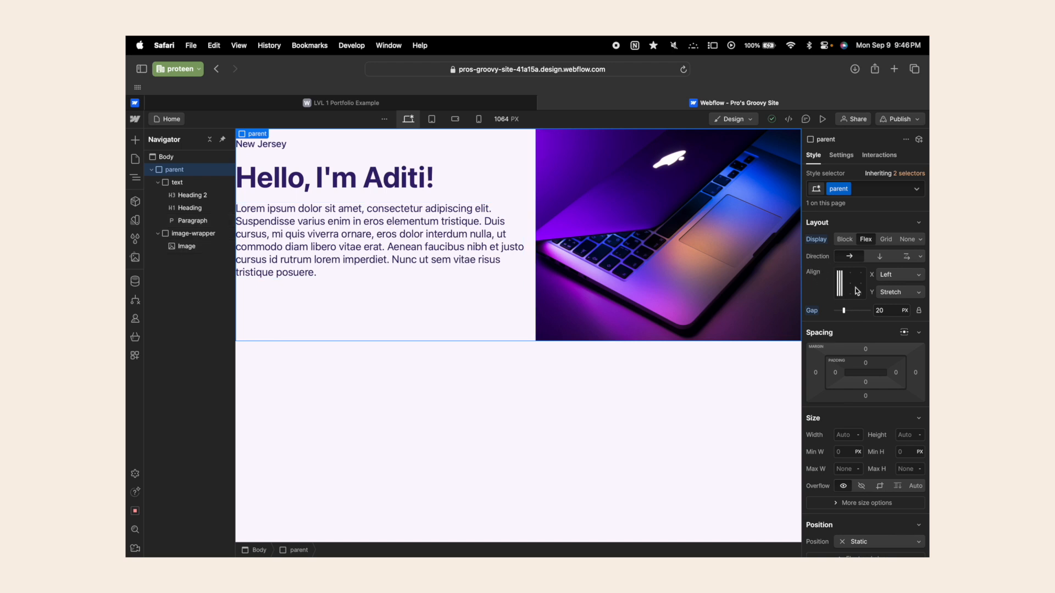
click(885, 296)
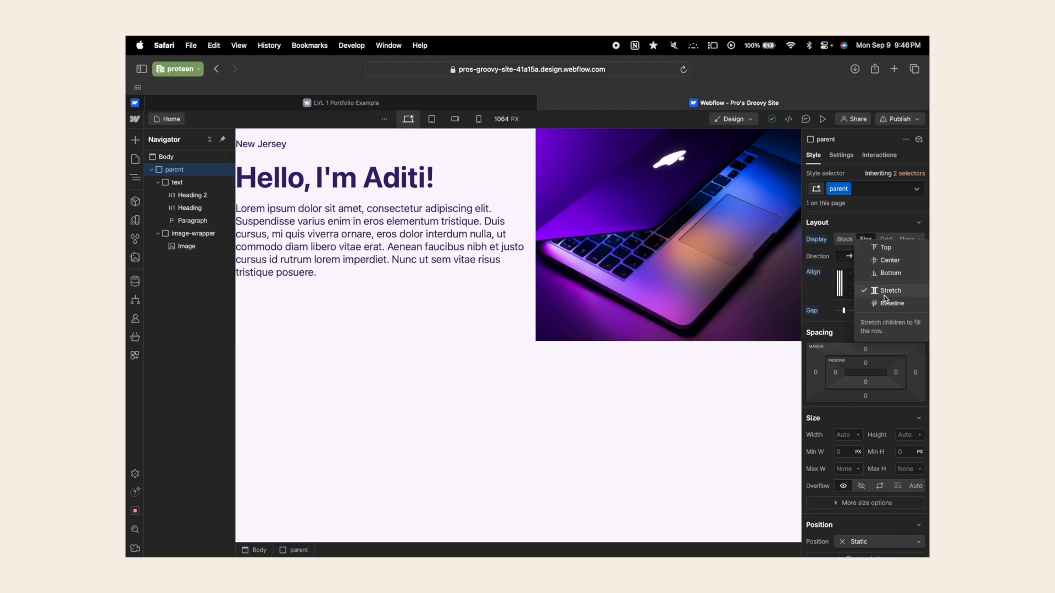
click(890, 261)
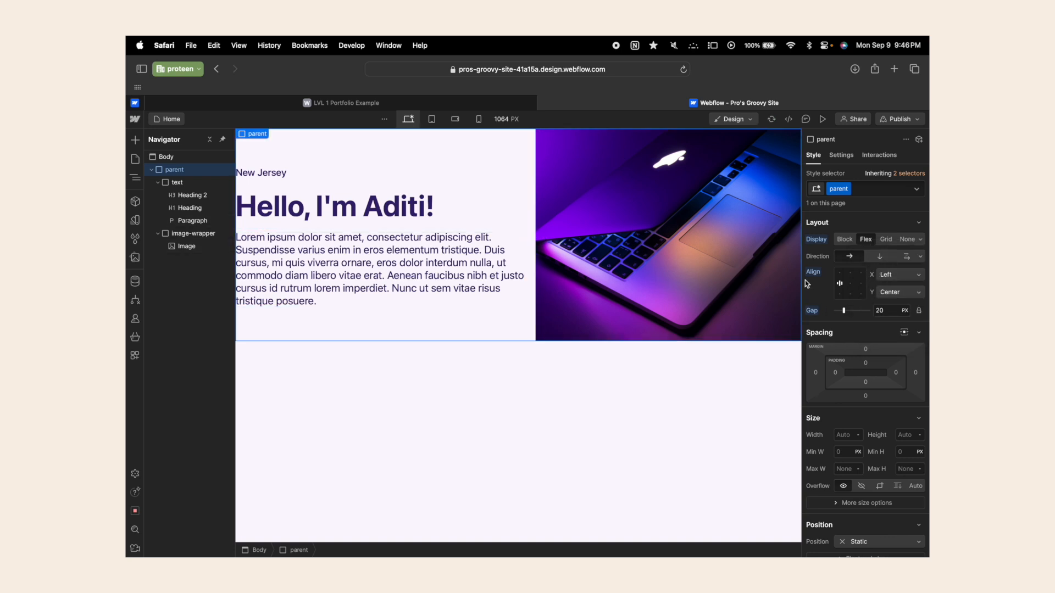
Round the laptop image inside the image-wrapper with a border radius of 50%.
click(193, 233)
click(188, 247)
click(904, 293)
text(50%)
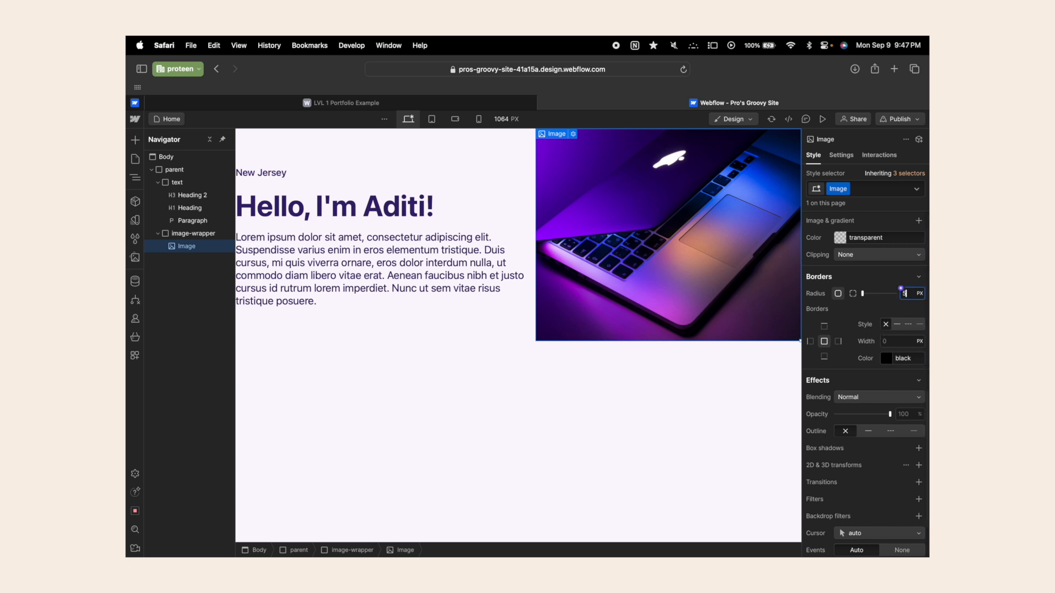
click(774, 401)
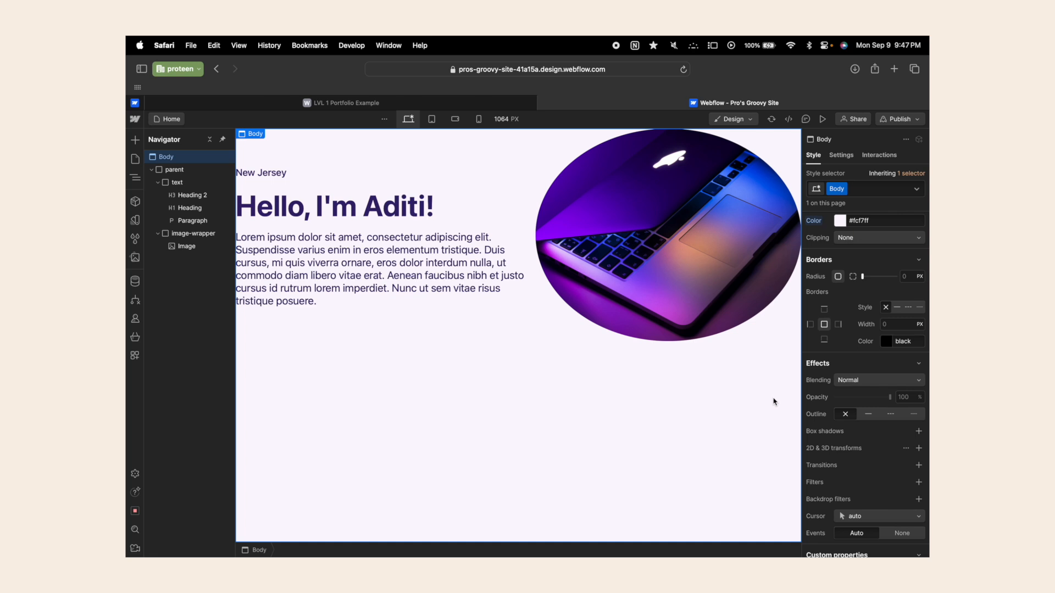
Compare the page with the example portfolio and set the Body's left padding to 100 px.
click(389, 102)
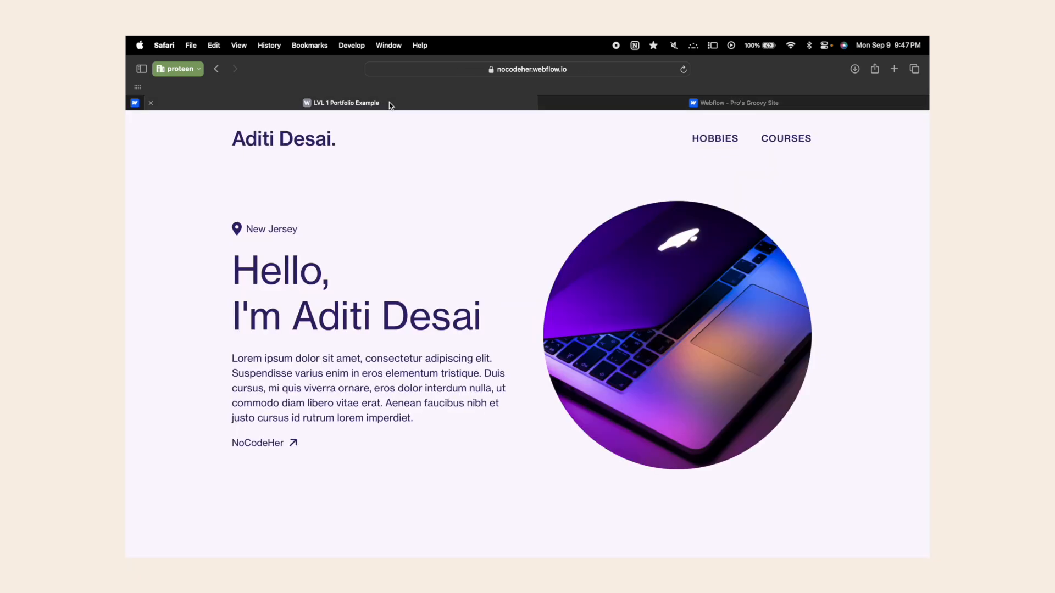
click(649, 104)
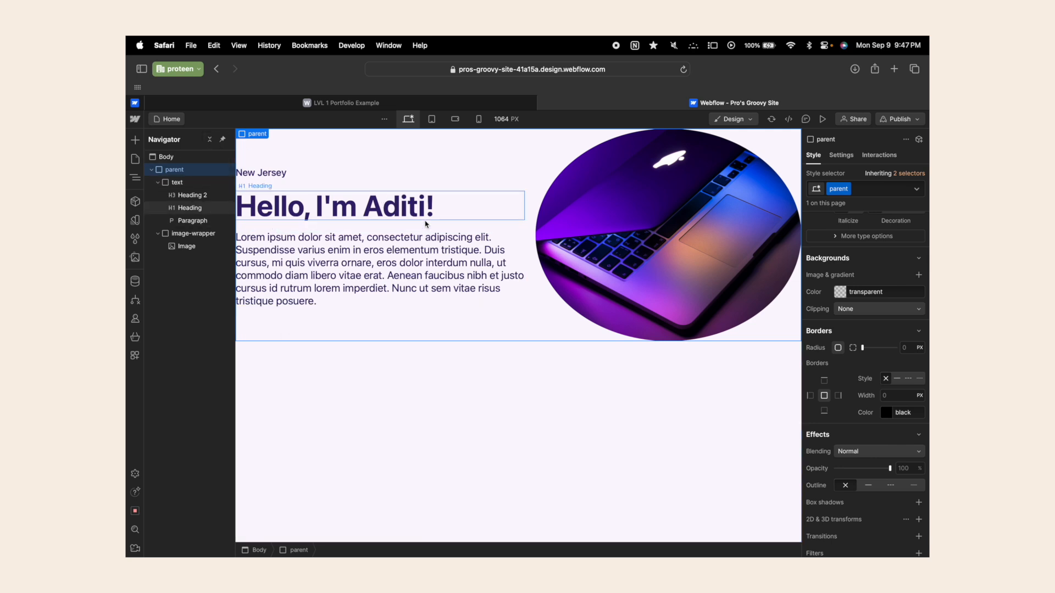
scroll(835, 262, up, 10)
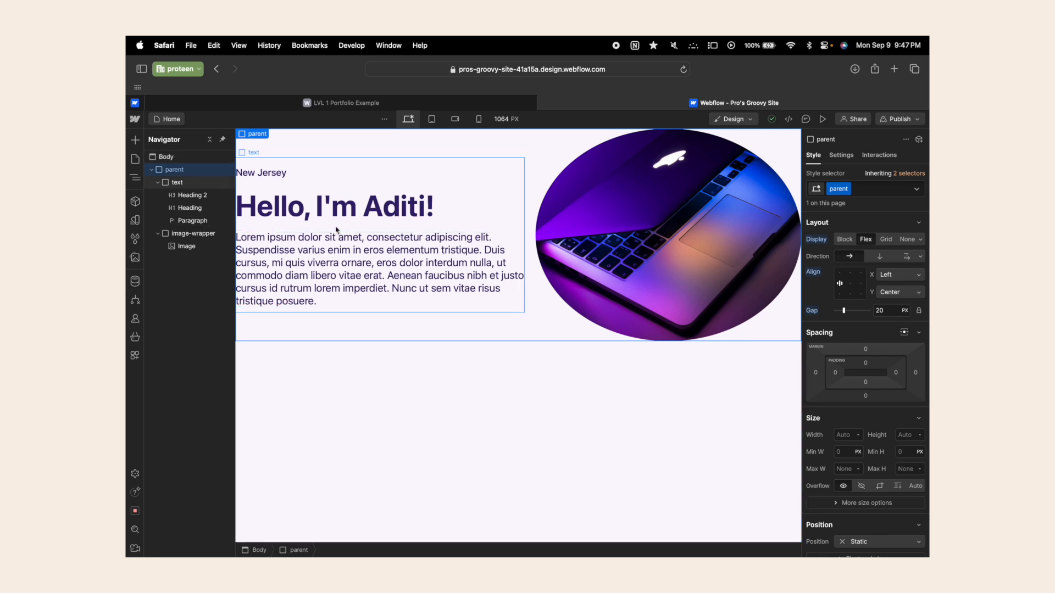
click(162, 156)
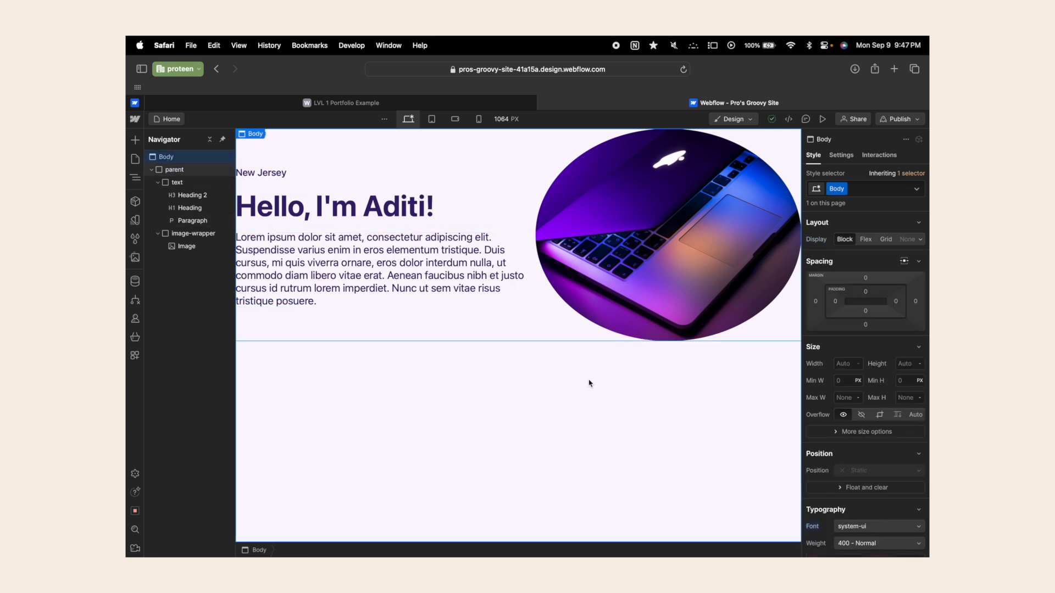
click(836, 302)
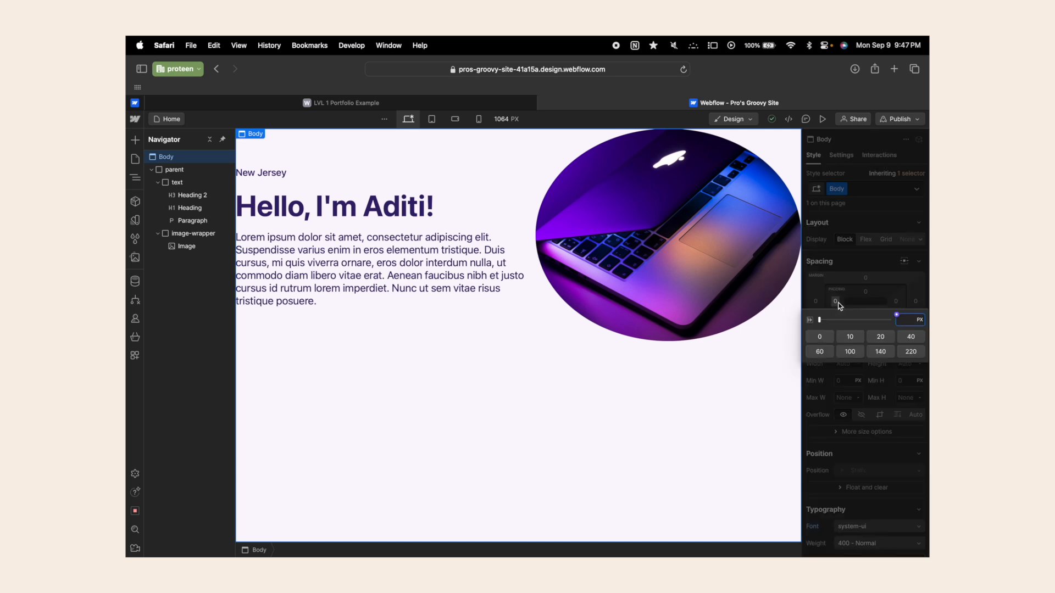
text(100)
key(Return)
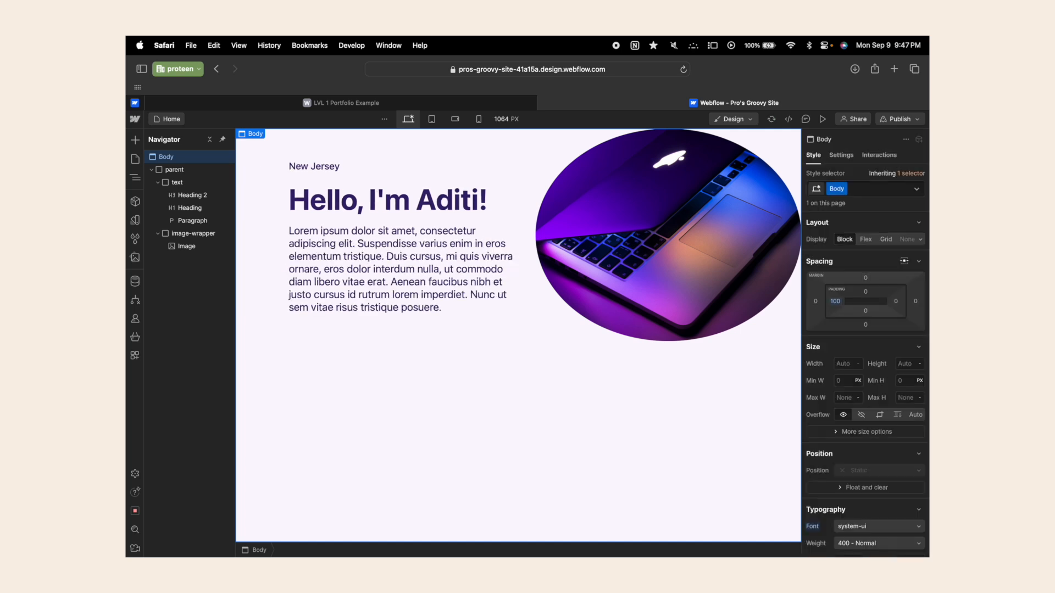
Set the Body's left and right padding to 60 px each.
click(839, 305)
text(60)
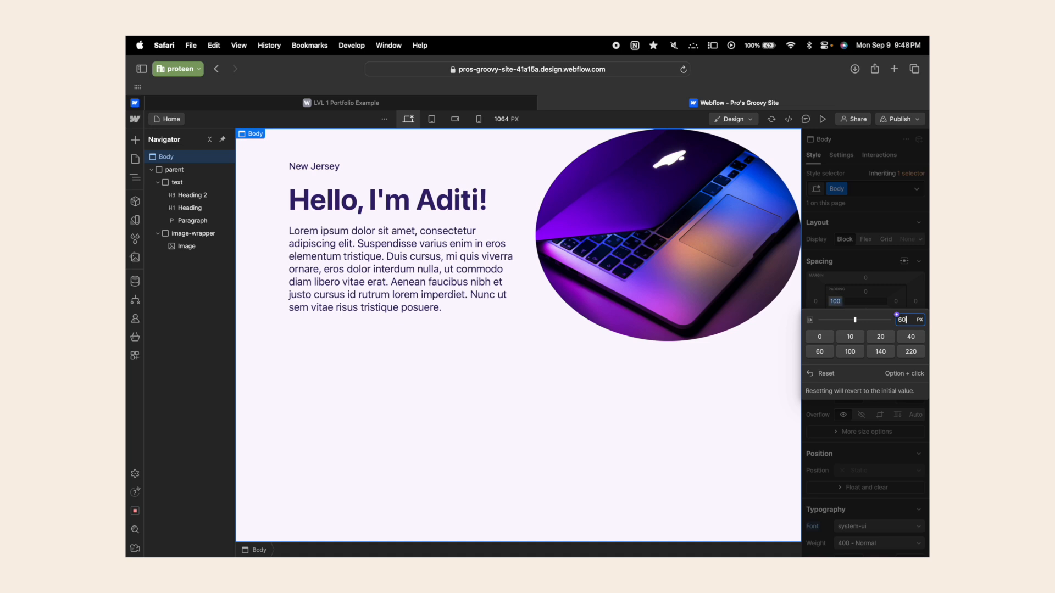
key(Return)
click(895, 301)
text(60)
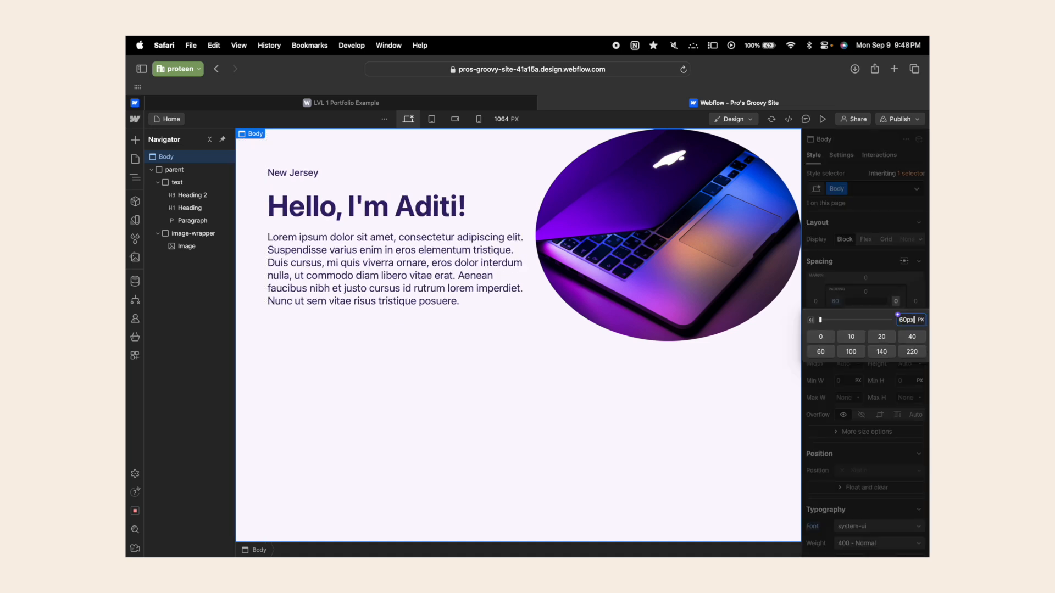
key(Return)
Set the Body's top padding to 120 px and its bottom padding to 20 px.
click(864, 291)
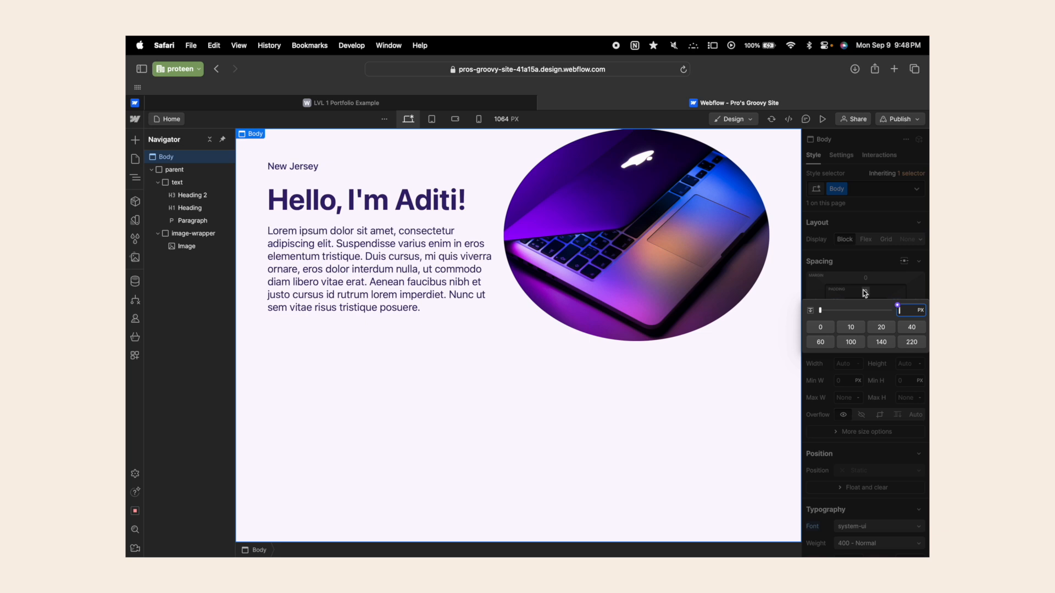
text(120)
key(Return)
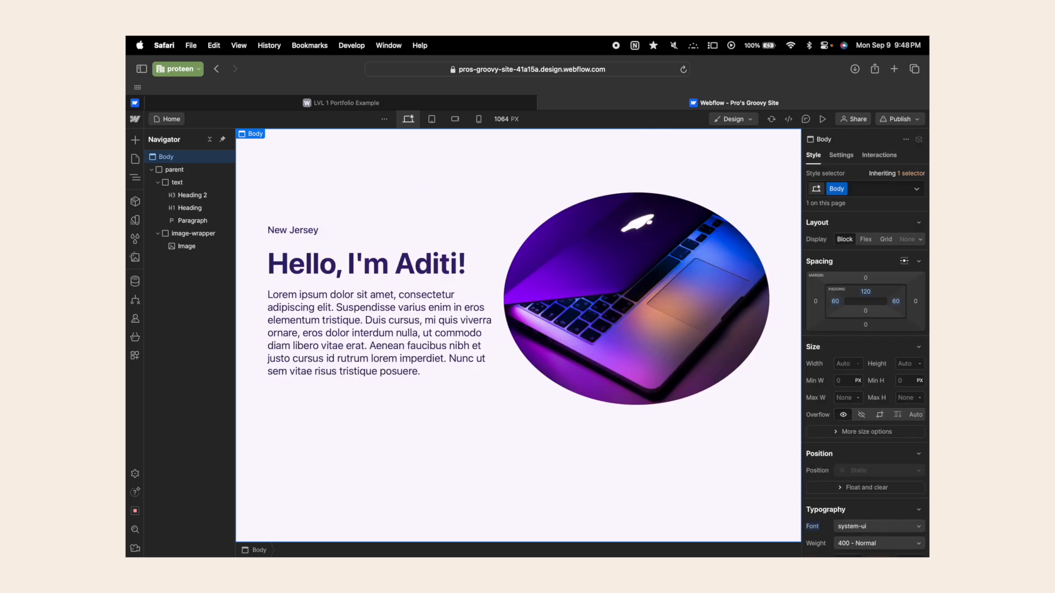
click(867, 312)
text(20px)
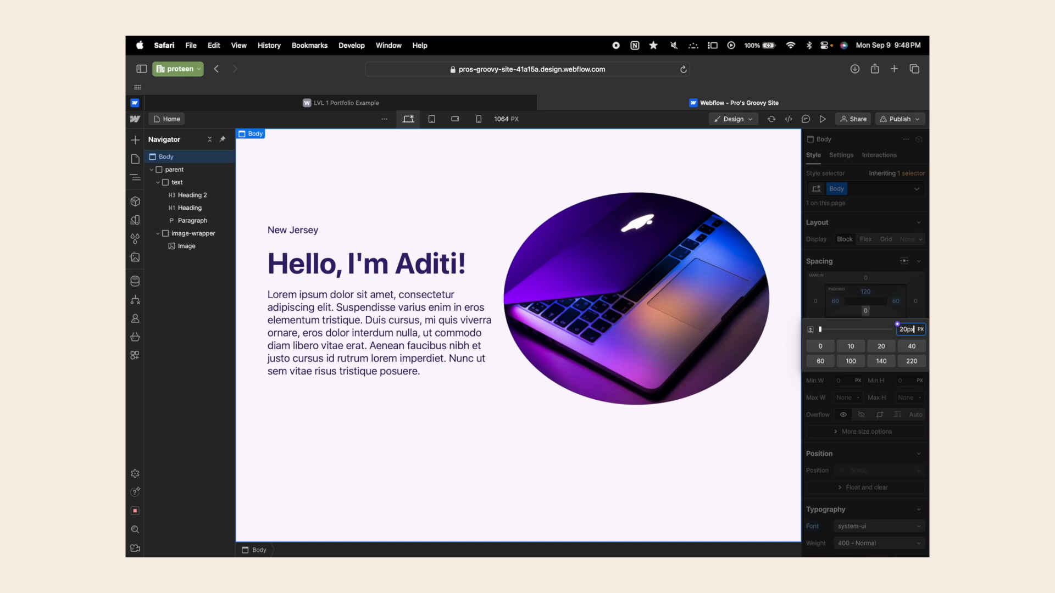
key(Return)
click(422, 337)
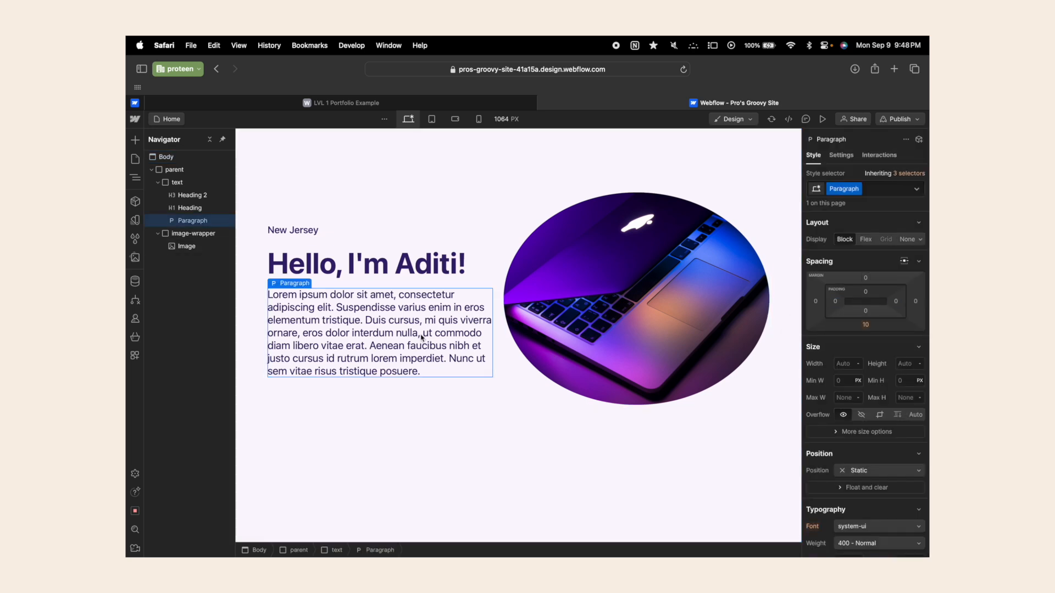
Set the line height of the lorem ipsum paragraph to 27 px.
scroll(901, 365, down, 2)
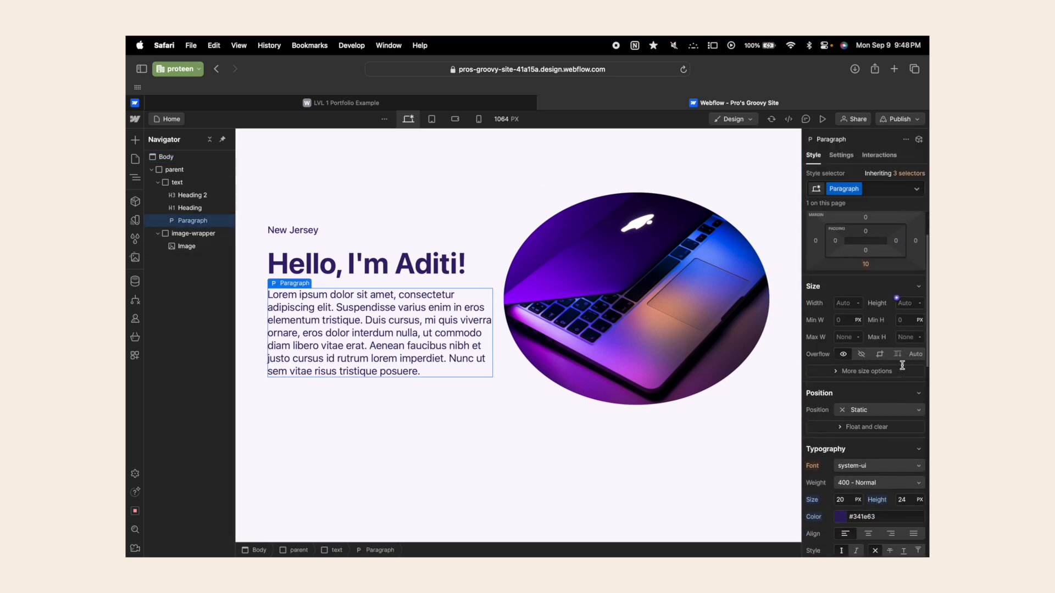
scroll(902, 366, down, 2)
click(906, 428)
text(25)
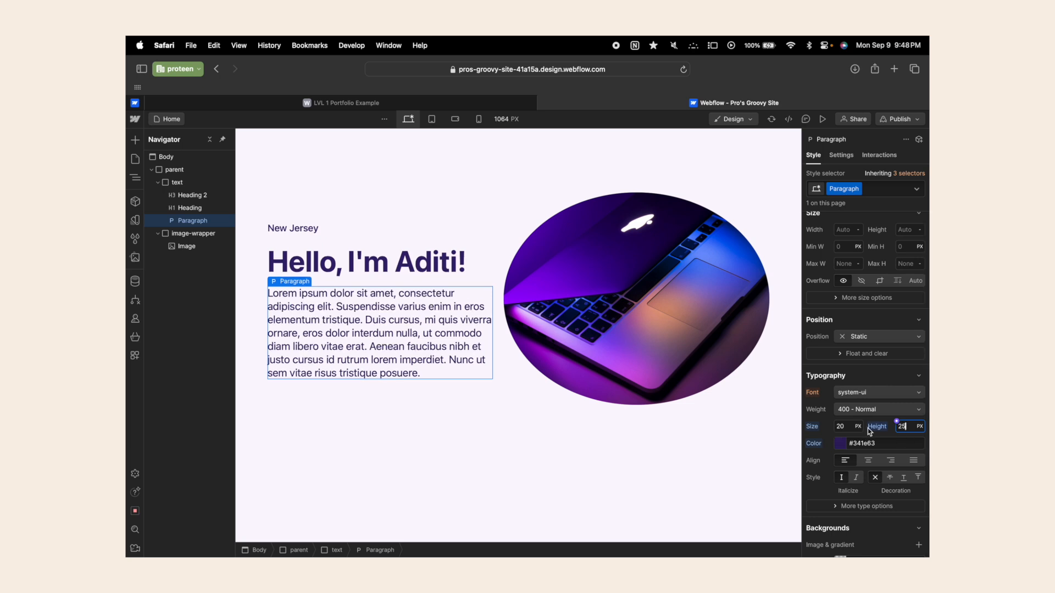
key(Up)
key(Up)
Set the main greeting heading's font size to 70 px and its line height to 70 px.
click(373, 258)
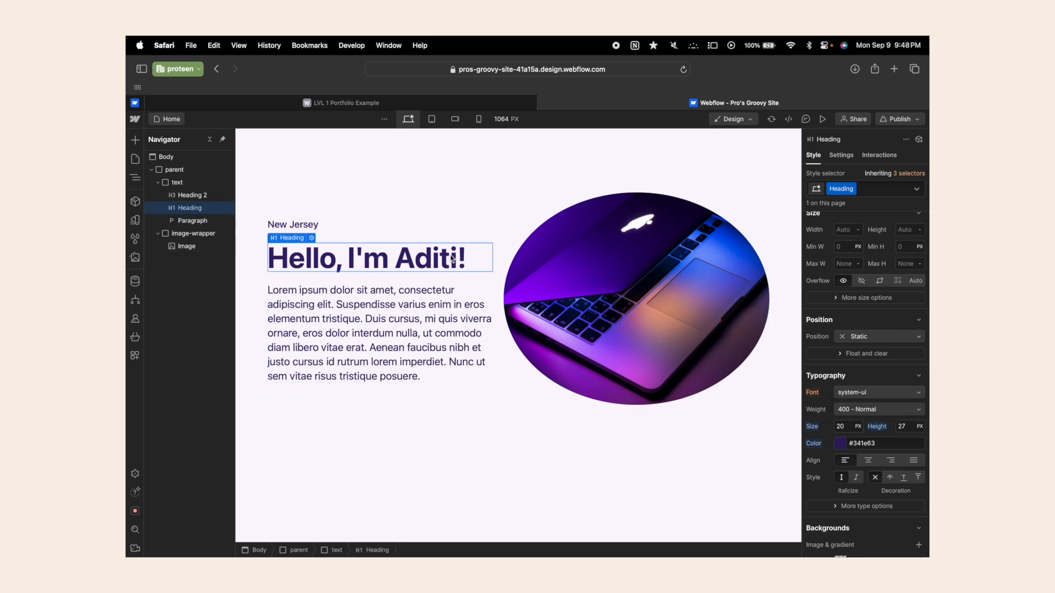
click(841, 426)
text(70)
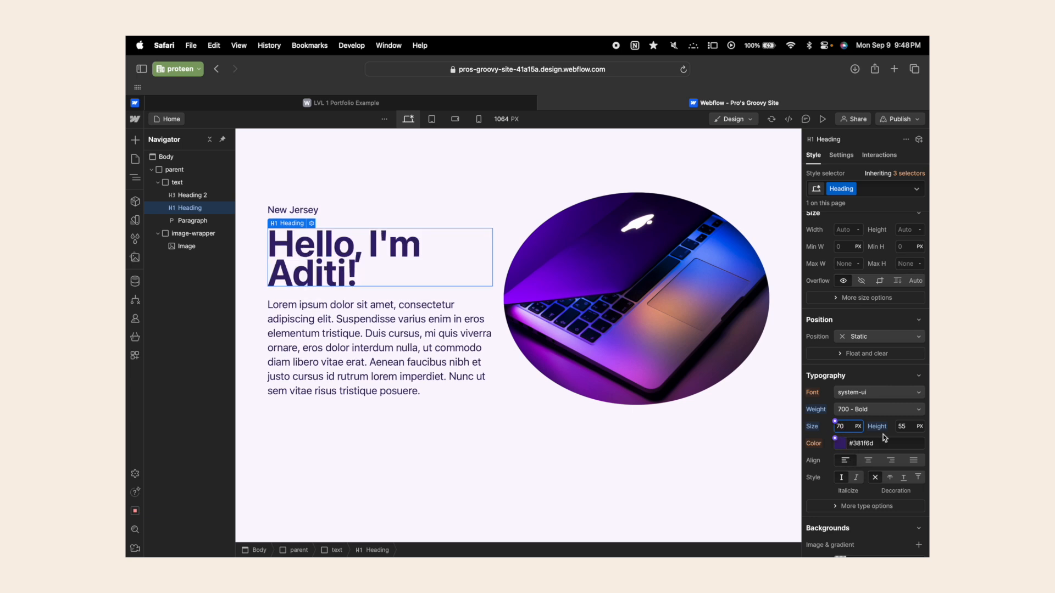
click(905, 426)
key(BackSpace)
key(BackSpace)
text(70)
Set the "New Jersey" heading's font size and line height to 20 px each, and select the Body.
click(297, 209)
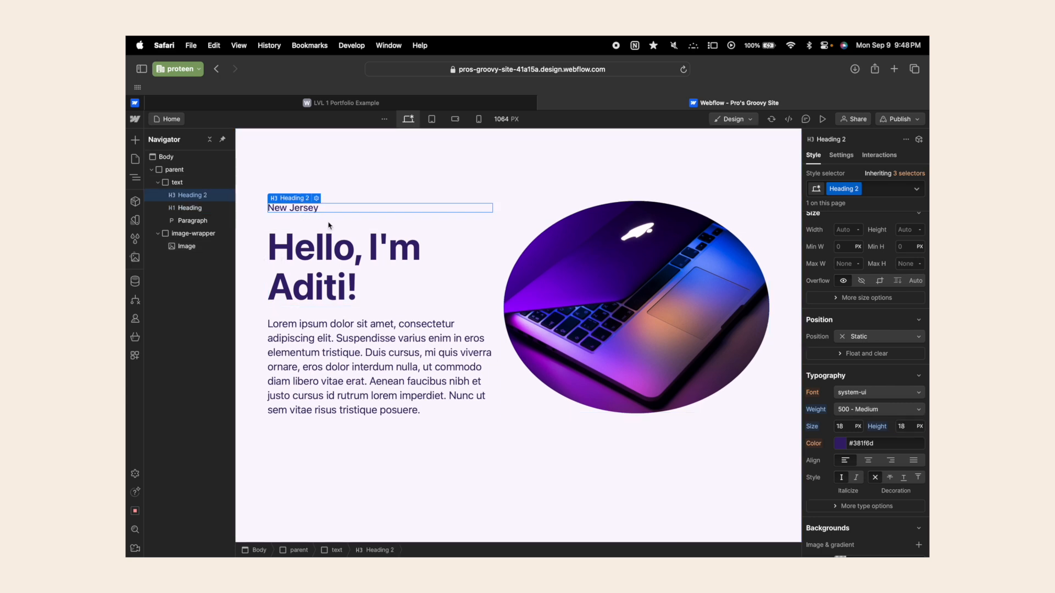
click(842, 425)
text(20)
click(904, 427)
text(20)
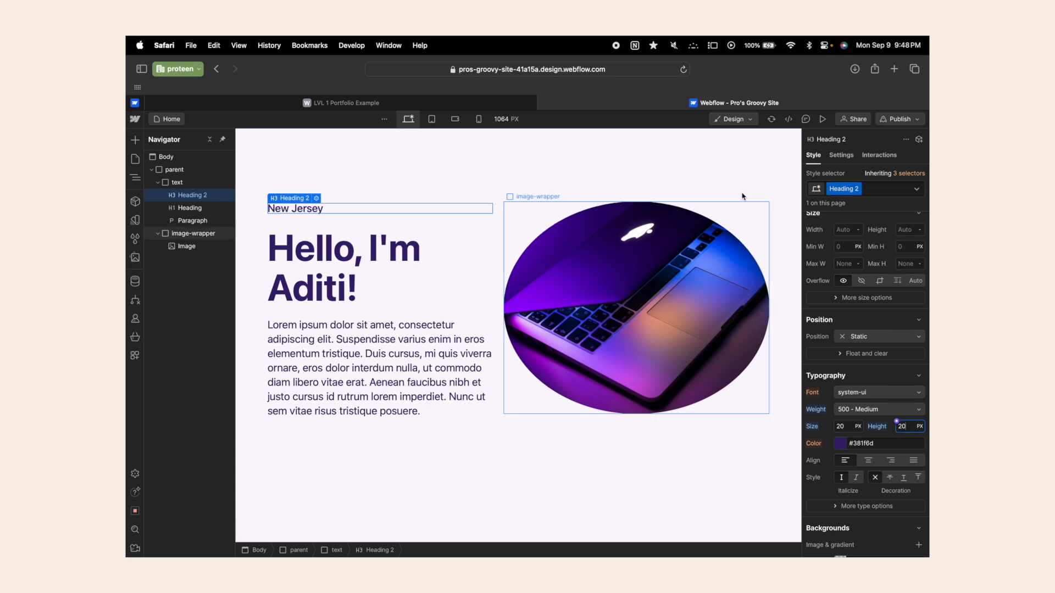
click(670, 161)
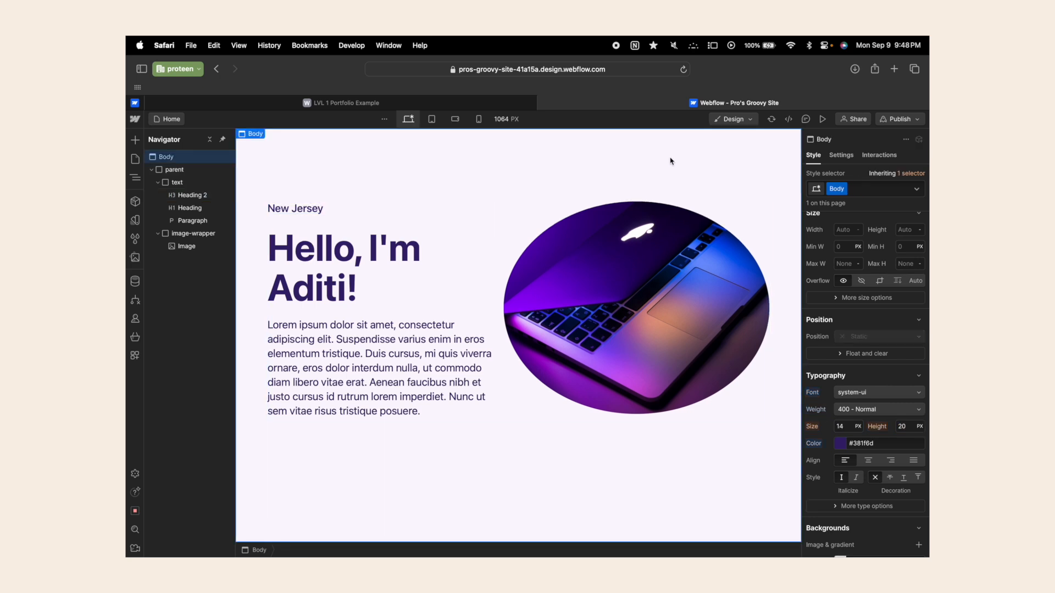